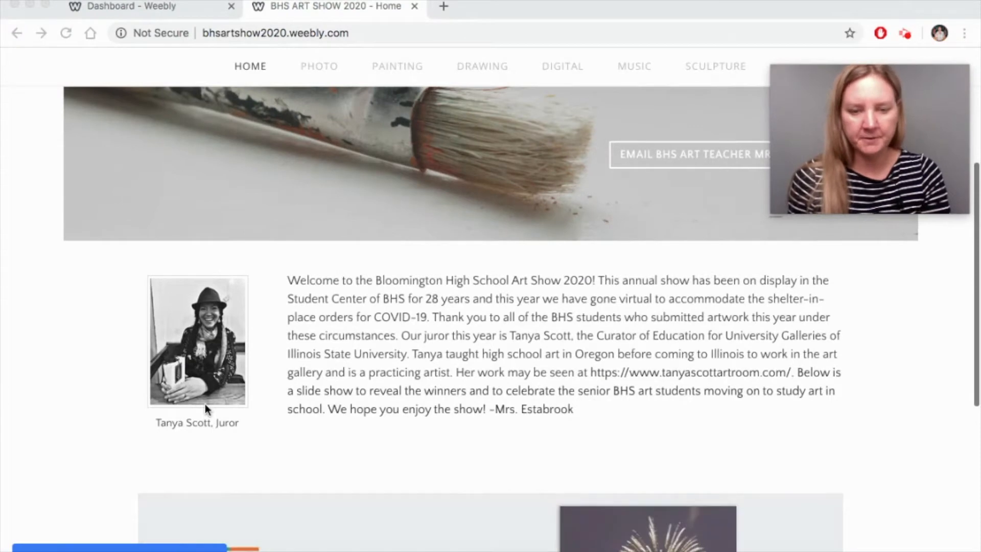
{"action": "scroll", "coordinate": [204, 404], "scroll_direction": "down", "scroll_amount": 2}
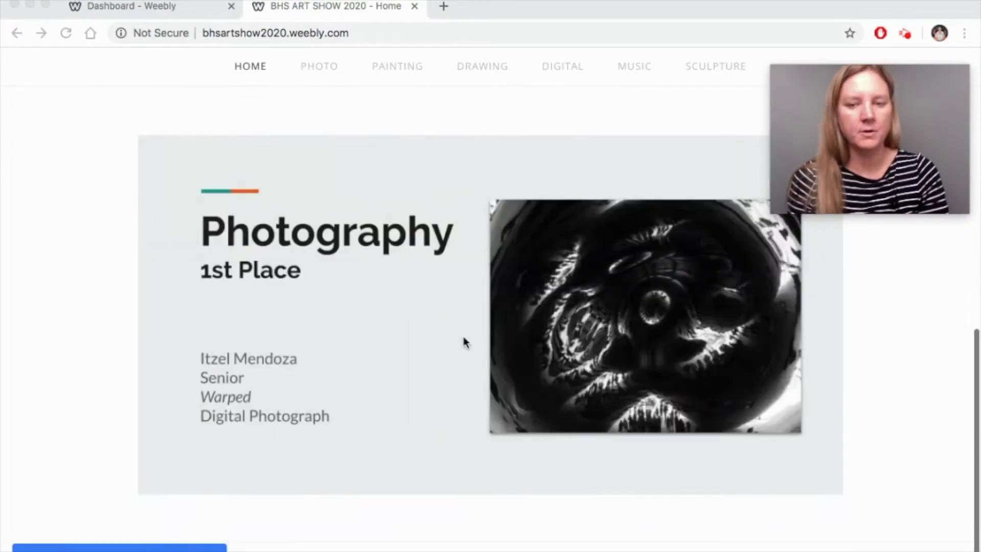
- On the Photo gallery page, view the feather photo enlarged, advance to the next one, and close it
{"action": "scroll", "coordinate": [463, 245], "scroll_direction": "up", "scroll_amount": 6}
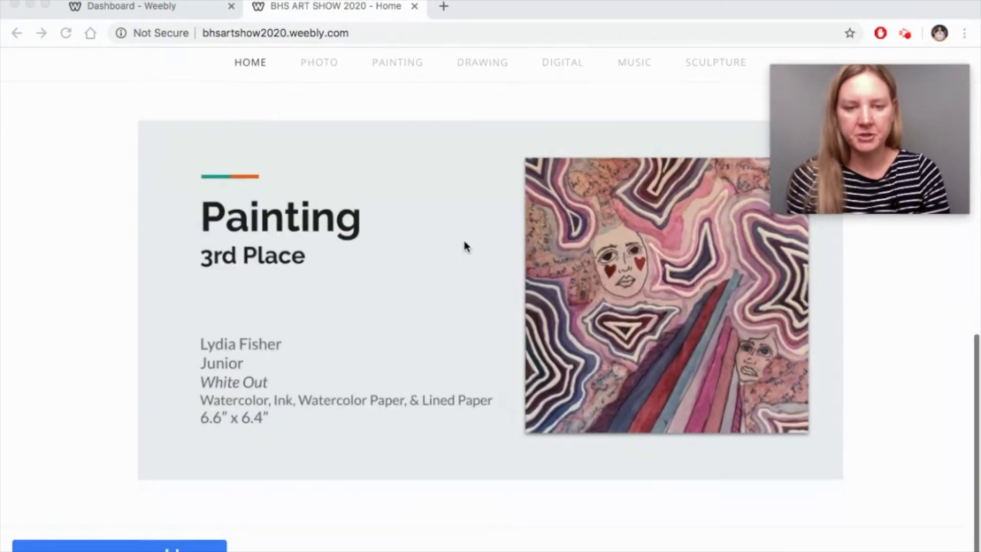
{"action": "scroll", "coordinate": [464, 245], "scroll_direction": "up", "scroll_amount": 4}
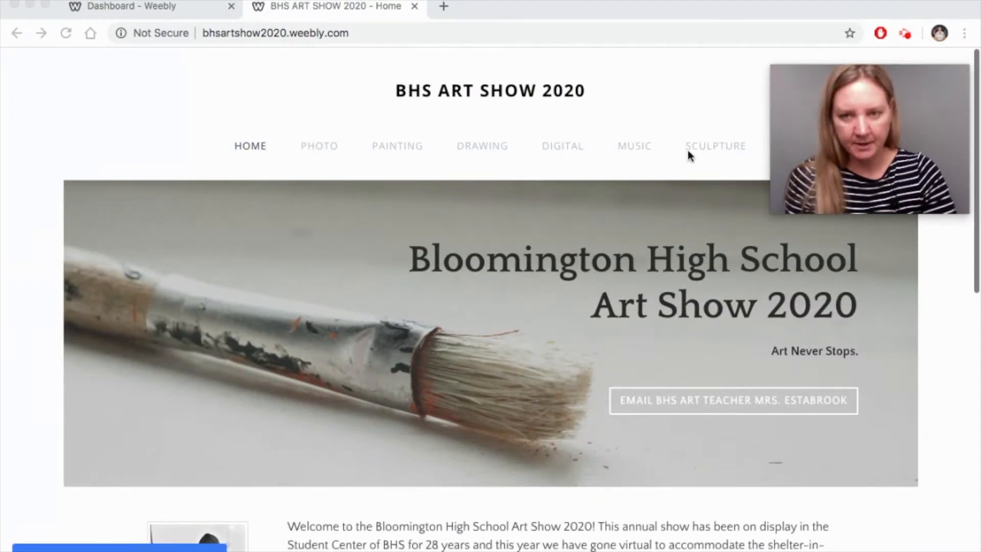
{"action": "left_click", "coordinate": [316, 145]}
{"action": "left_click", "coordinate": [318, 147]}
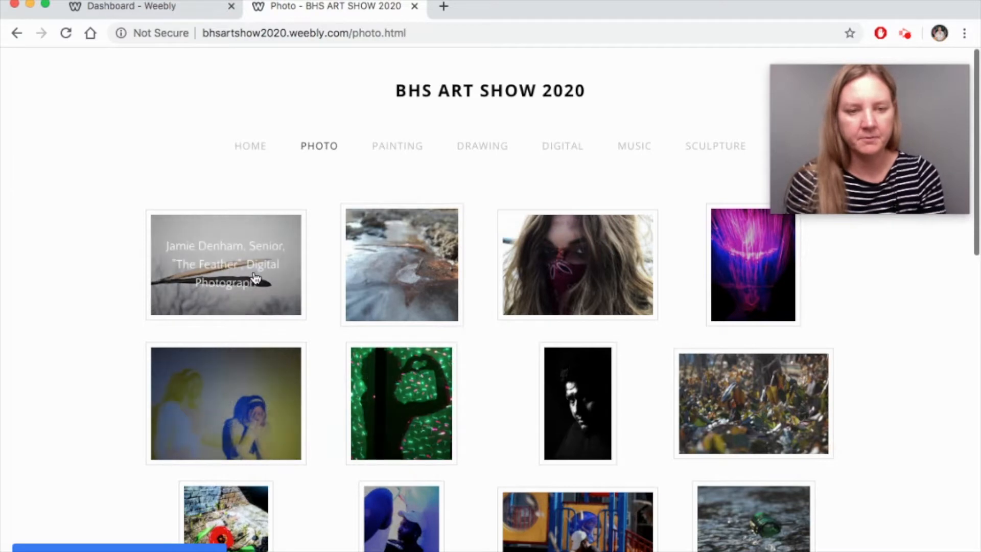
{"action": "left_click", "coordinate": [221, 265]}
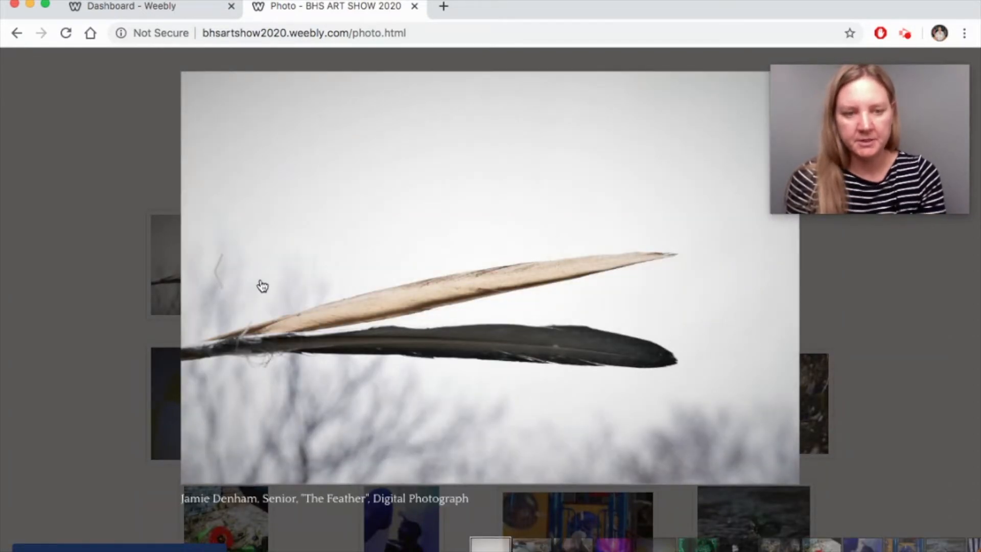
{"action": "left_click", "coordinate": [766, 276]}
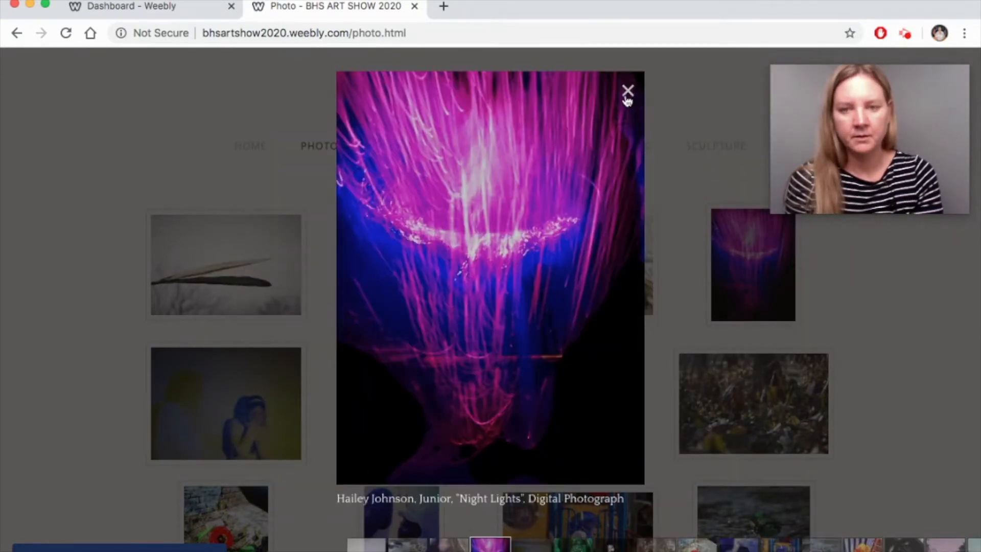
{"action": "left_click", "coordinate": [628, 92]}
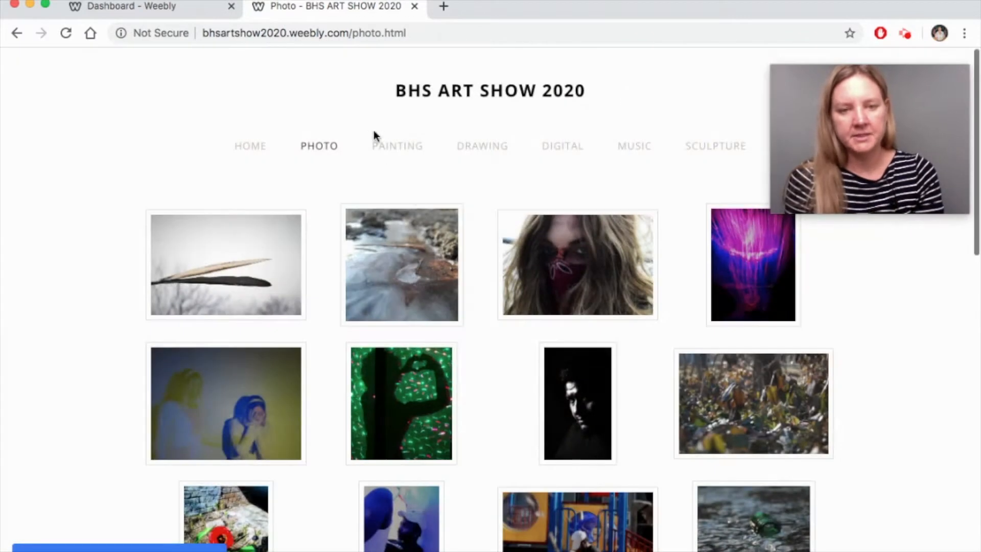
- Open the Painting gallery page and scroll through its grid of student paintings
{"action": "left_click", "coordinate": [407, 148]}
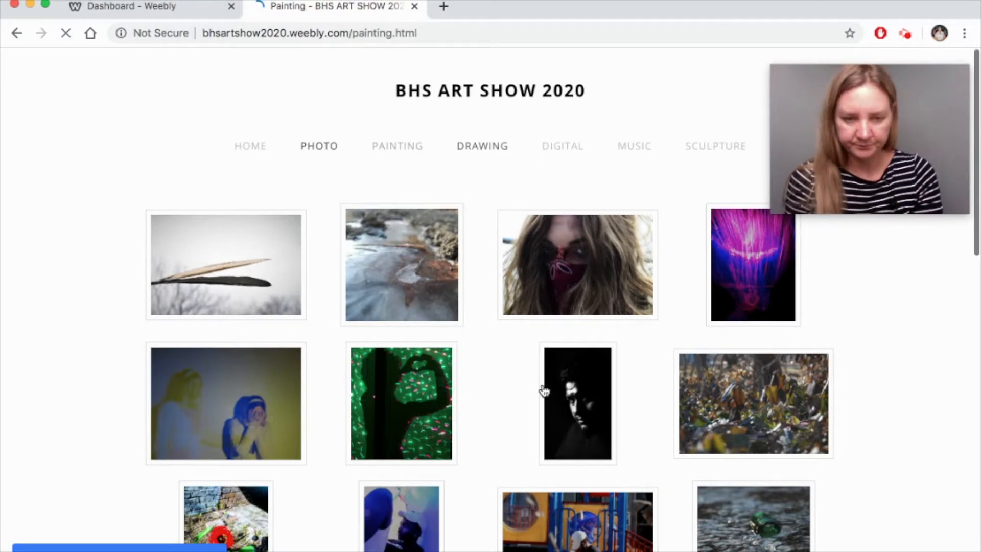
{"action": "scroll", "coordinate": [544, 391], "scroll_direction": "down", "scroll_amount": 12}
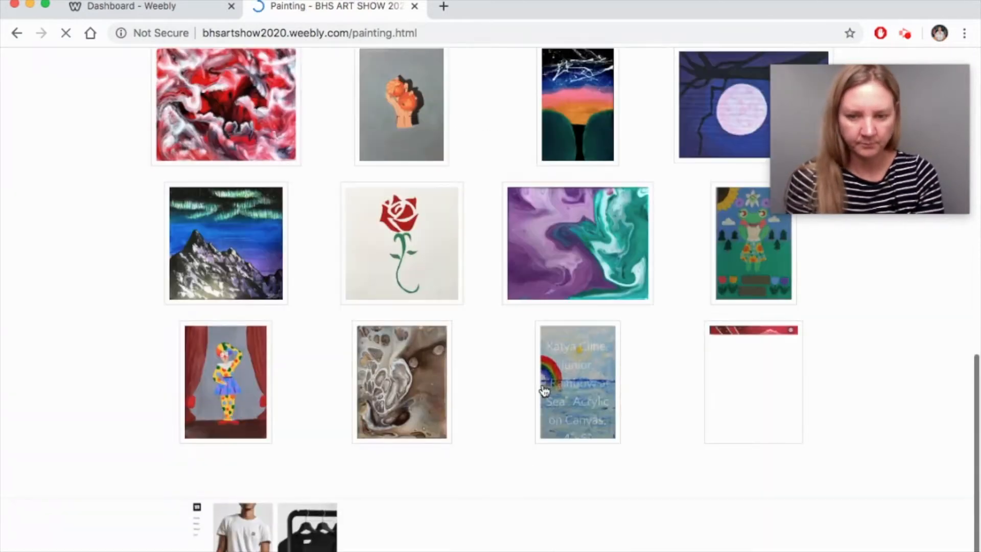
{"action": "scroll", "coordinate": [544, 392], "scroll_direction": "up", "scroll_amount": 5}
{"action": "scroll", "coordinate": [545, 392], "scroll_direction": "up", "scroll_amount": 8}
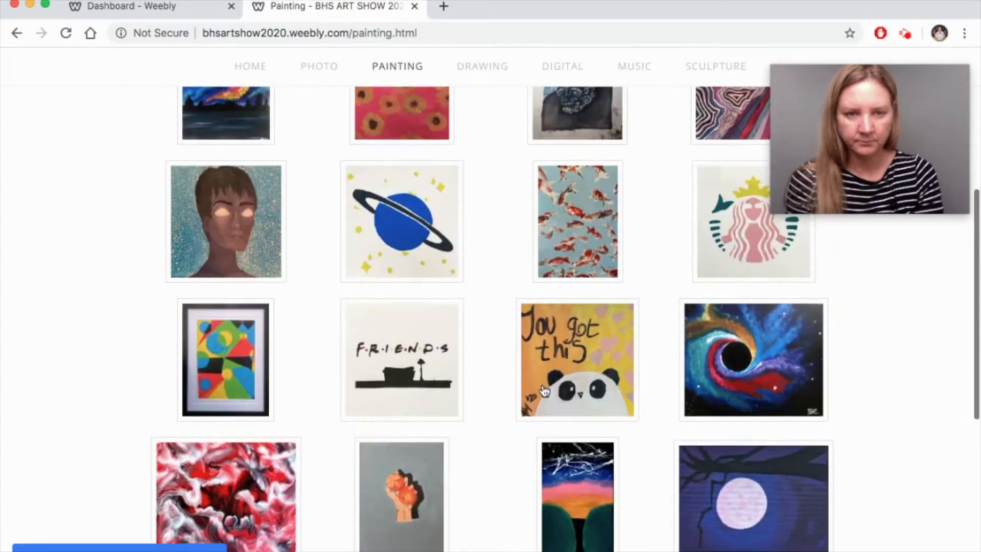
{"action": "scroll", "coordinate": [544, 392], "scroll_direction": "down", "scroll_amount": 1}
{"action": "scroll", "coordinate": [544, 392], "scroll_direction": "down", "scroll_amount": 3}
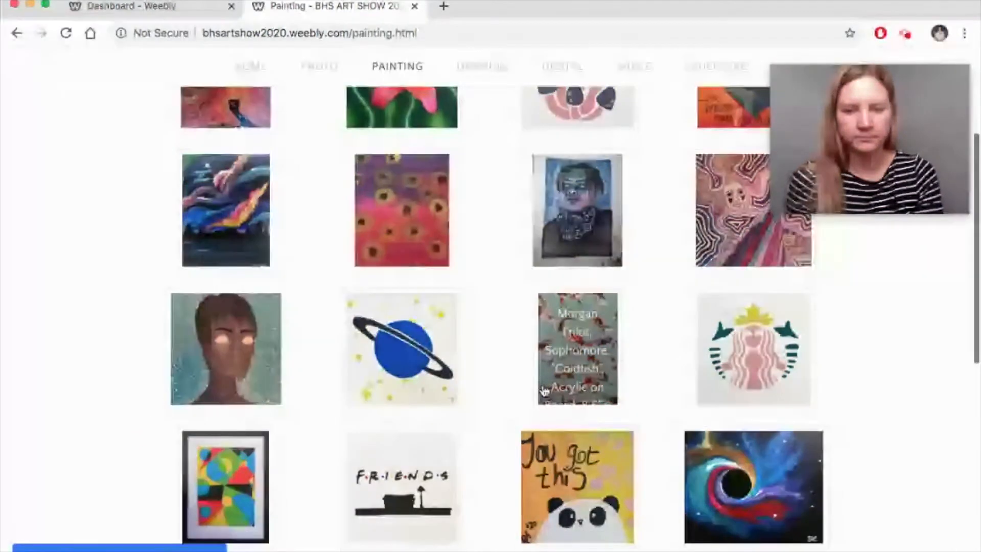
{"action": "scroll", "coordinate": [545, 391], "scroll_direction": "up", "scroll_amount": 5}
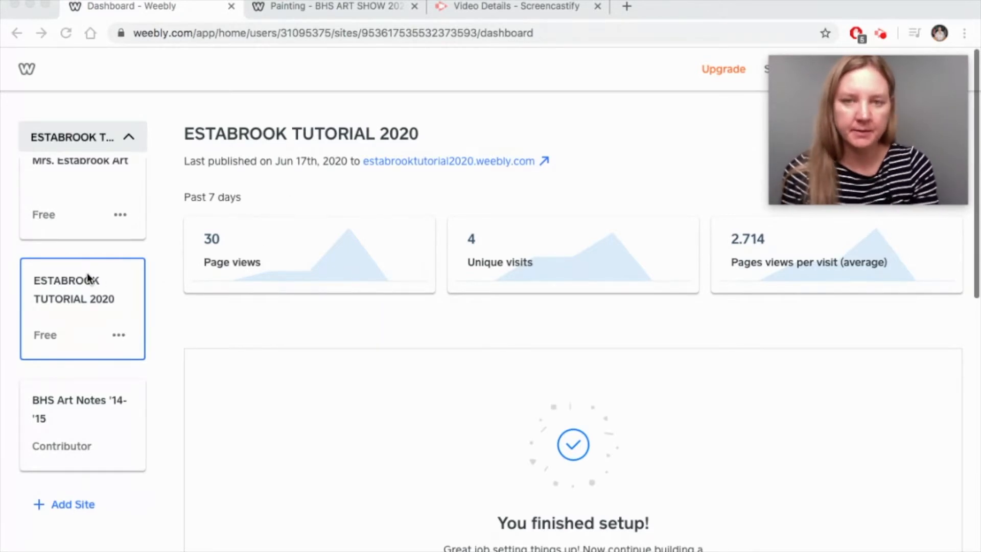
- Start a new site as a plain website without an online store
{"action": "scroll", "coordinate": [87, 276], "scroll_direction": "up", "scroll_amount": 4}
{"action": "scroll", "coordinate": [86, 274], "scroll_direction": "down", "scroll_amount": 4}
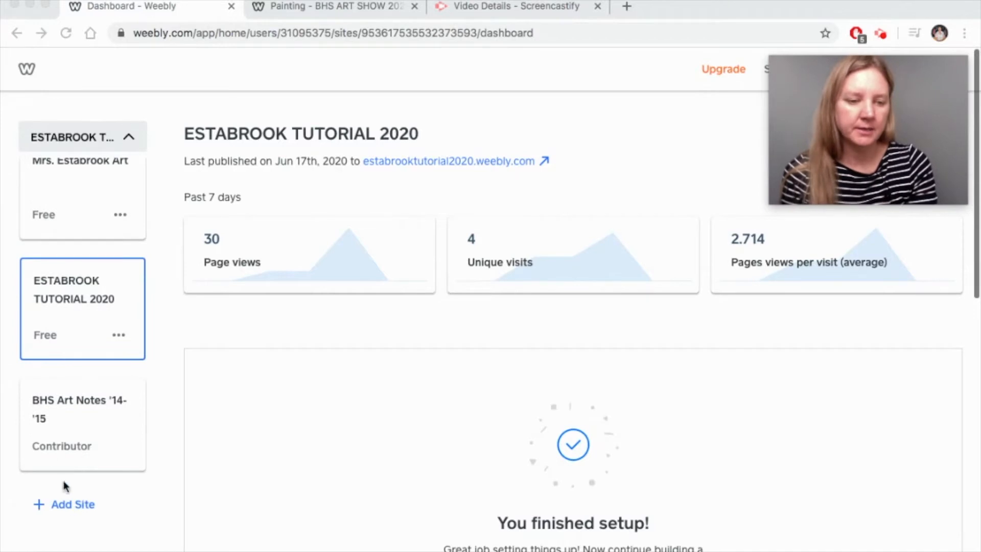
{"action": "left_click", "coordinate": [70, 507]}
{"action": "left_click", "coordinate": [70, 508]}
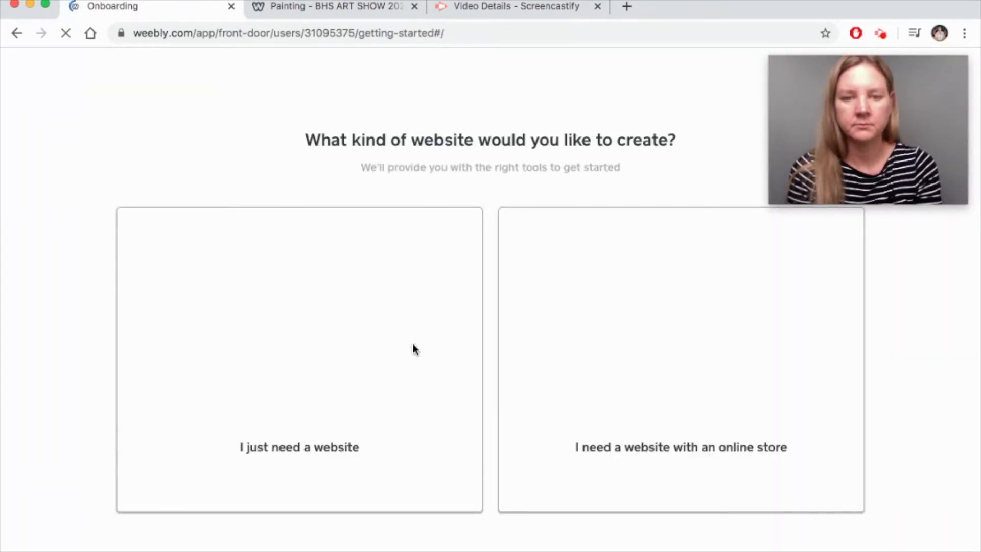
{"action": "left_click", "coordinate": [289, 329]}
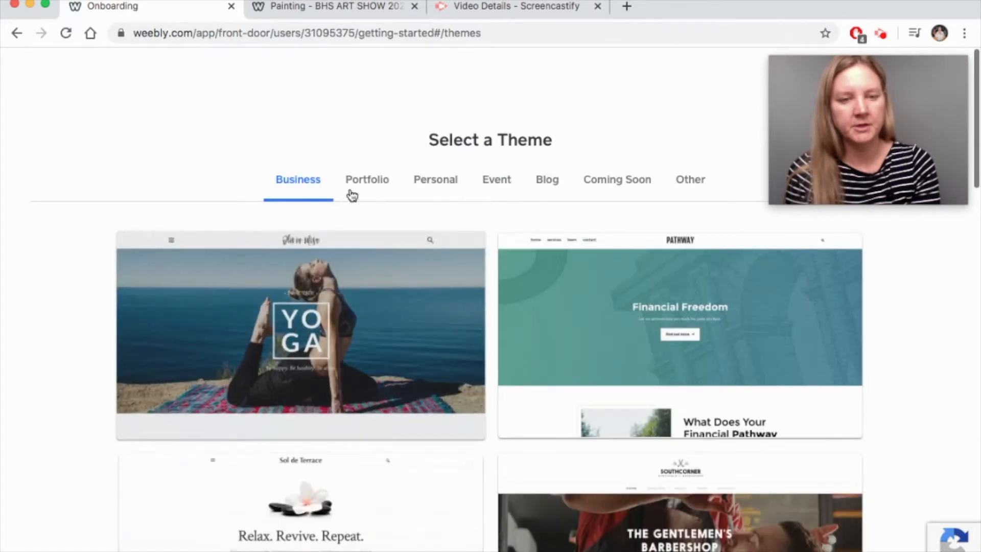
- Pick the Designing the Right Typography theme from the Portfolio themes and start editing
{"action": "left_click", "coordinate": [378, 185]}
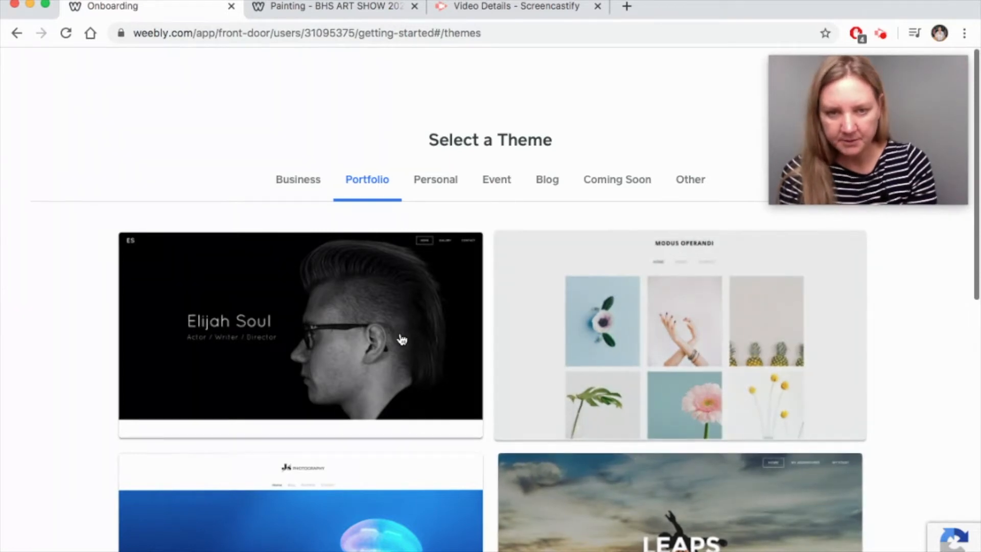
{"action": "scroll", "coordinate": [401, 339], "scroll_direction": "down", "scroll_amount": 10}
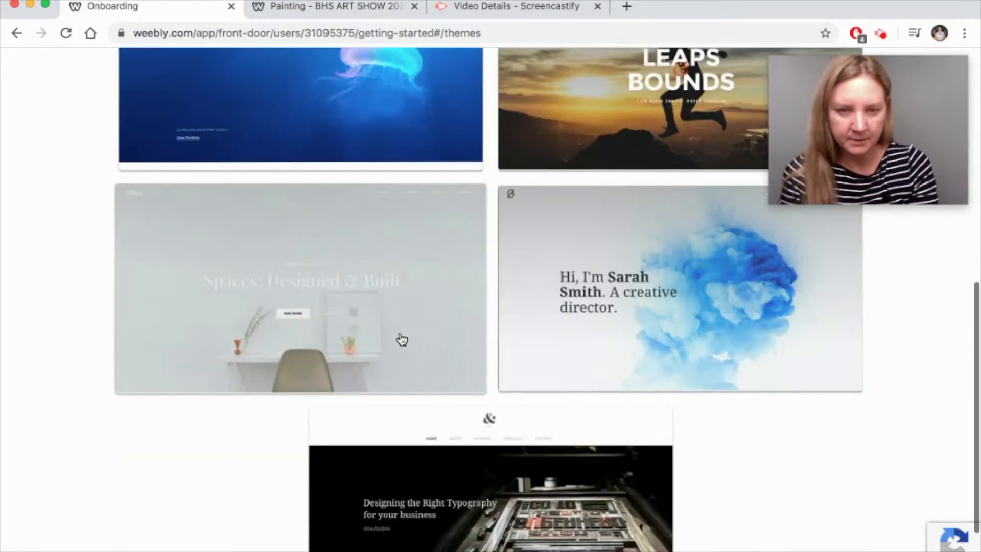
{"action": "scroll", "coordinate": [402, 339], "scroll_direction": "down", "scroll_amount": 2}
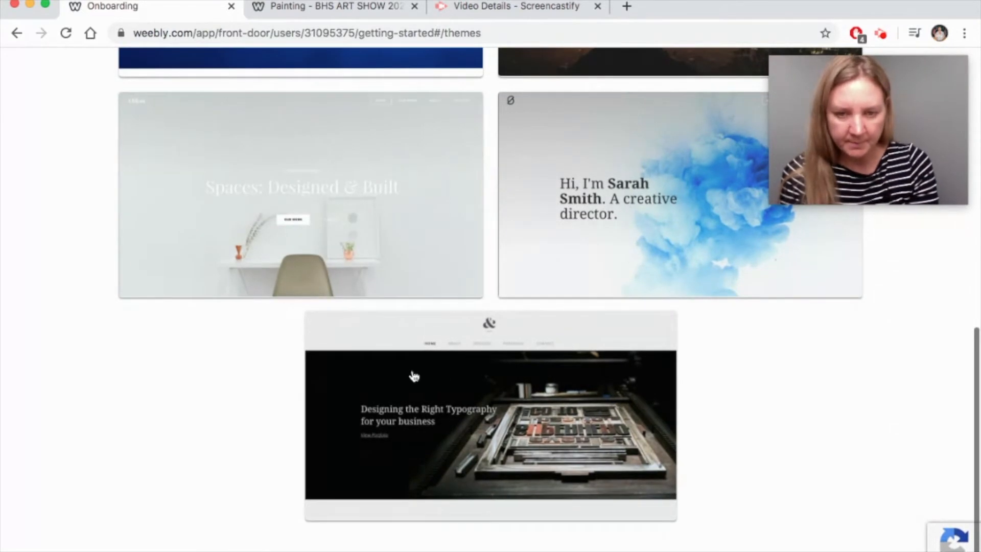
{"action": "left_click", "coordinate": [485, 345]}
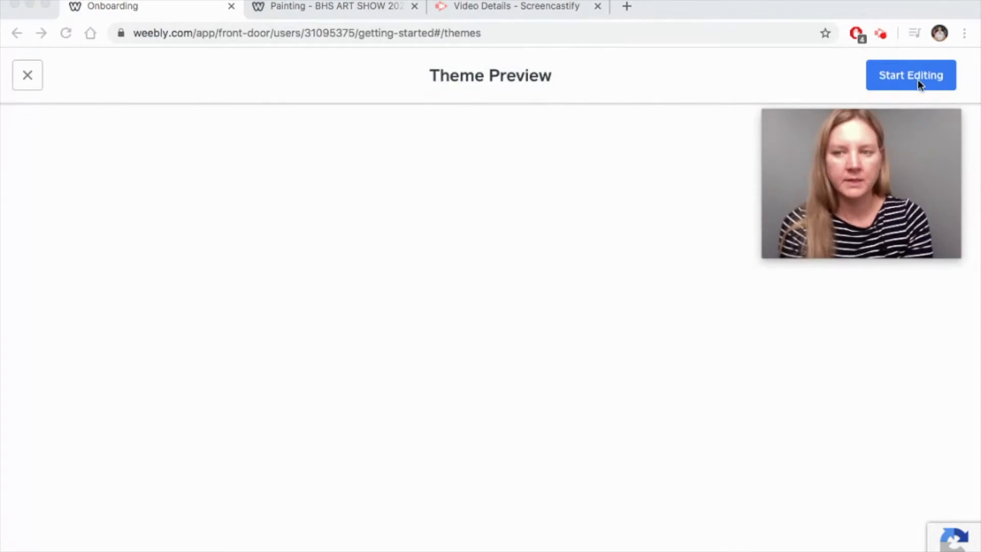
{"action": "left_click", "coordinate": [918, 81]}
{"action": "left_click", "coordinate": [918, 80]}
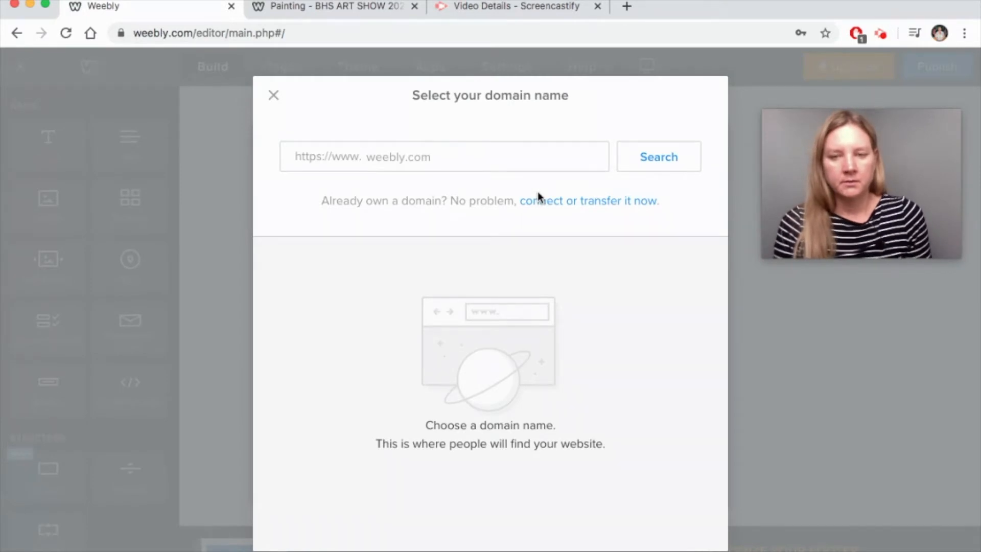
- Search for estabrookjuriedshowtutorial and take the free weebly.com subdomain
{"action": "left_click", "coordinate": [371, 155]}
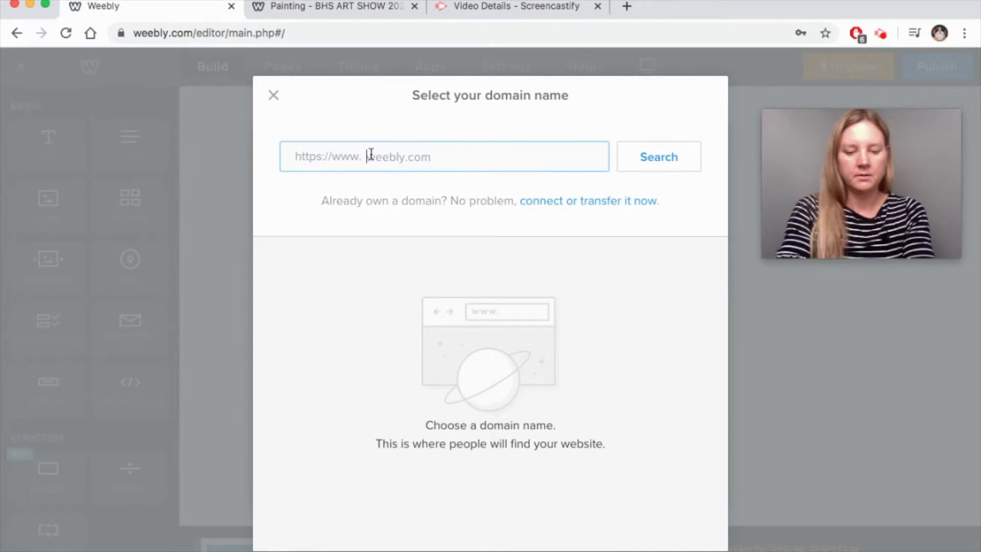
{"action": "type", "text": "dstabroo"}
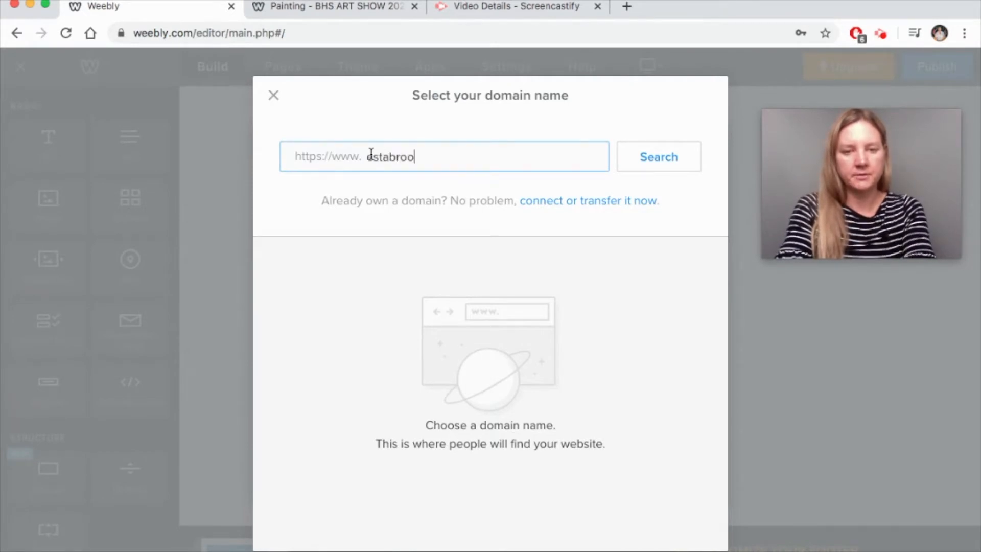
{"action": "type", "text": "kjuriedshowtutori"}
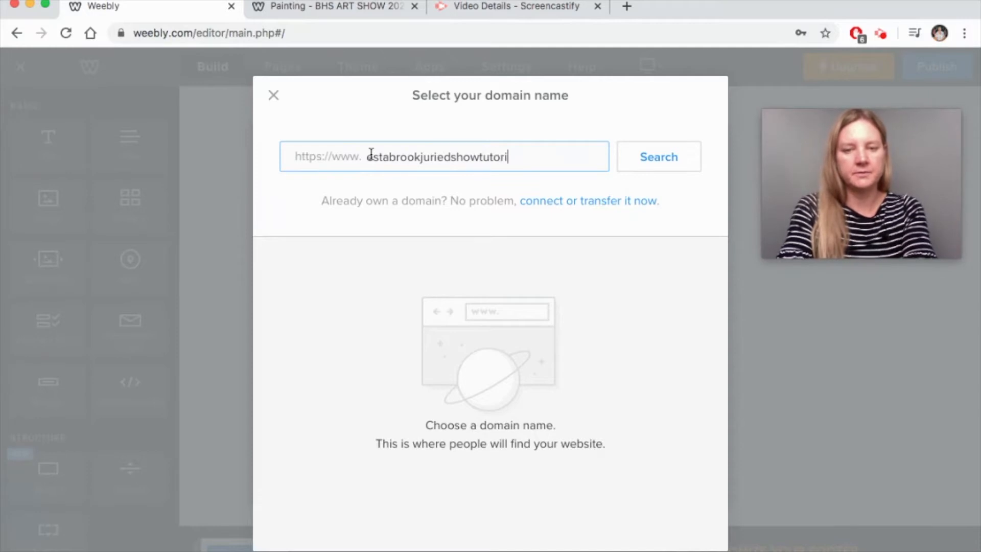
{"action": "type", "text": "al.weebly.com"}
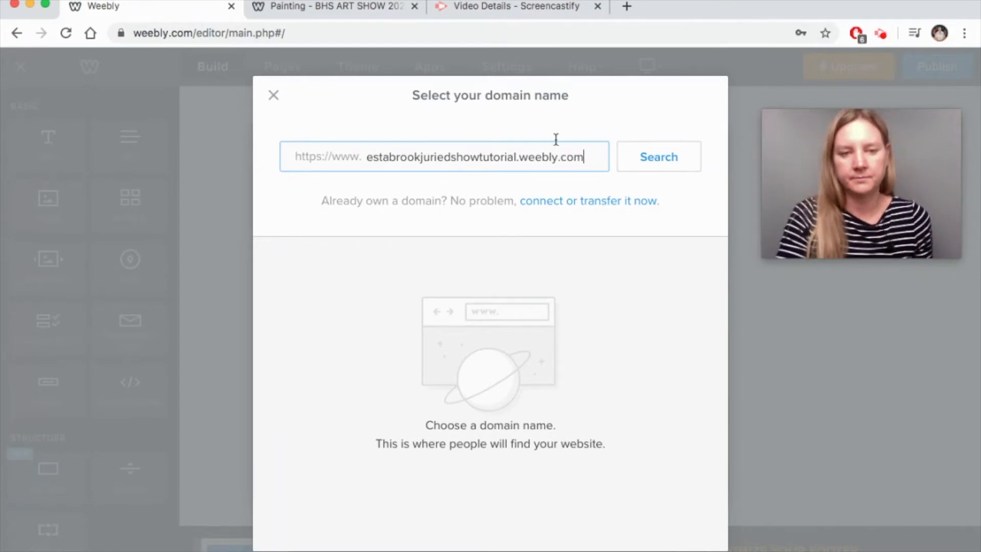
{"action": "left_click", "coordinate": [667, 165]}
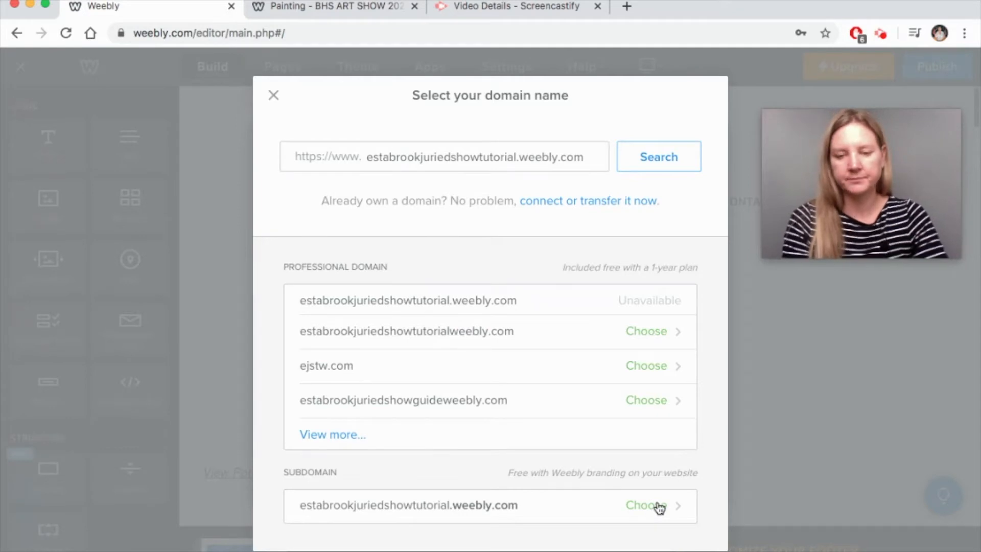
{"action": "left_click", "coordinate": [660, 508]}
- Finish domain setup, postpone reconnecting apps, and reload the editor
{"action": "left_click", "coordinate": [695, 101]}
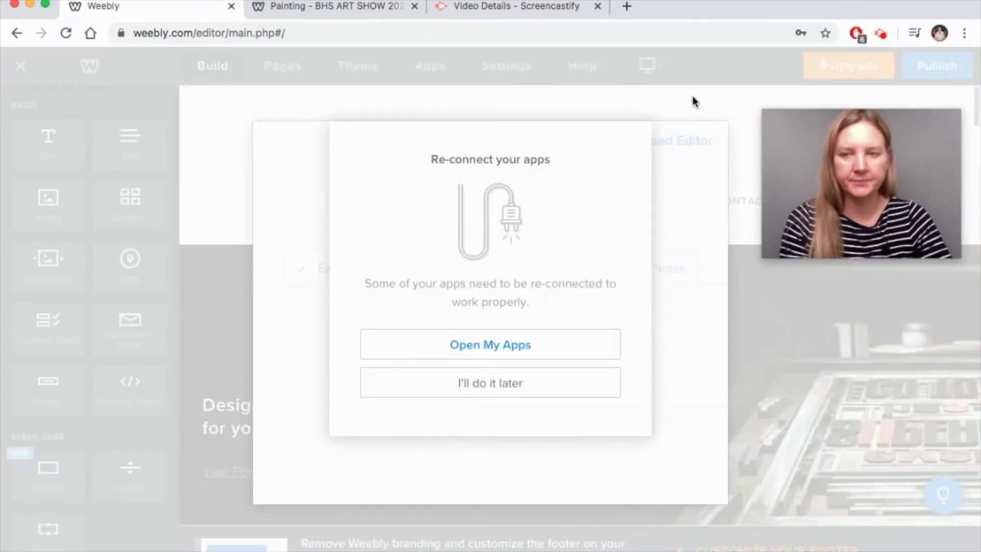
{"action": "left_click", "coordinate": [501, 393]}
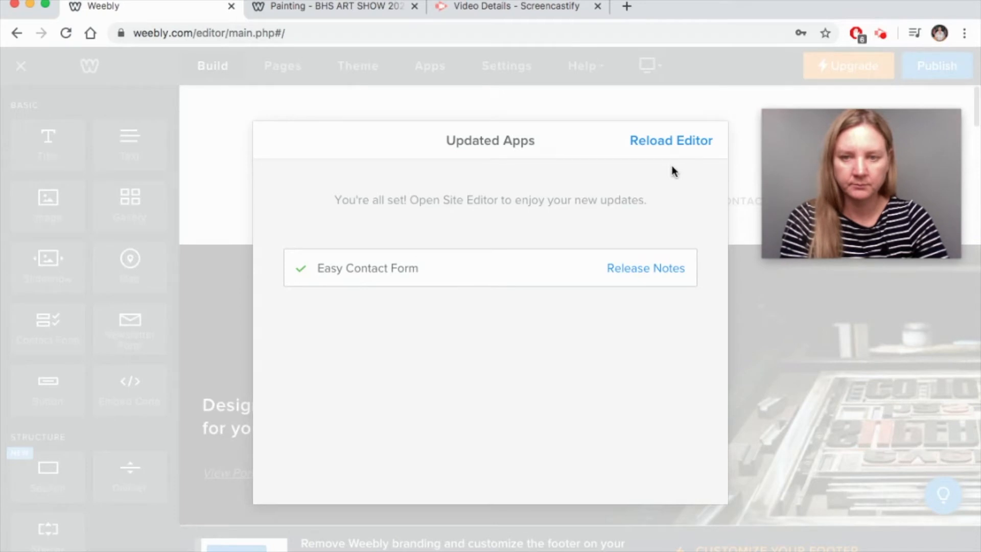
{"action": "left_click", "coordinate": [670, 143]}
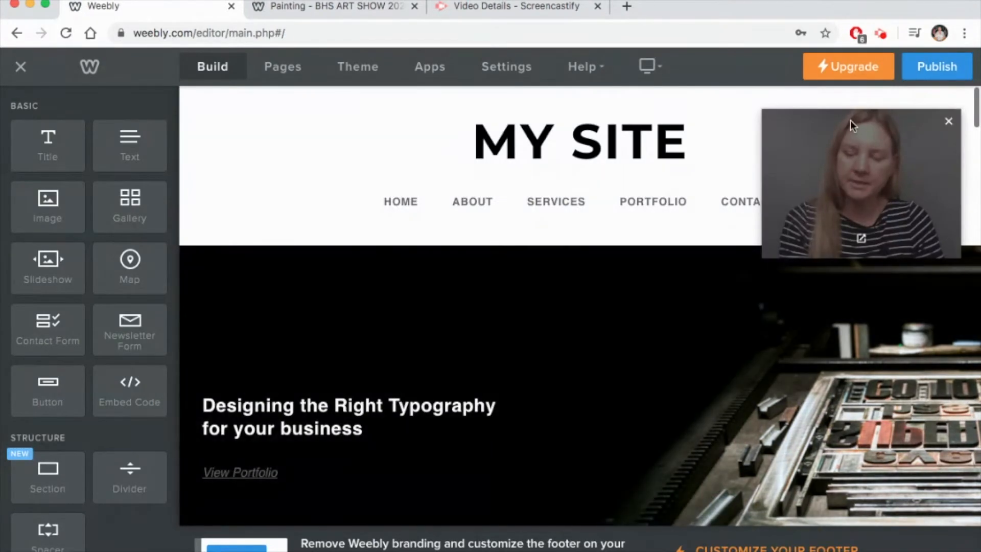
- Replace the MY SITE header title with 'ESTABROOK JURIED SHOW' and show the Pages list
{"action": "left_click_drag", "start_coordinate": [851, 125], "coordinate": [839, 278]}
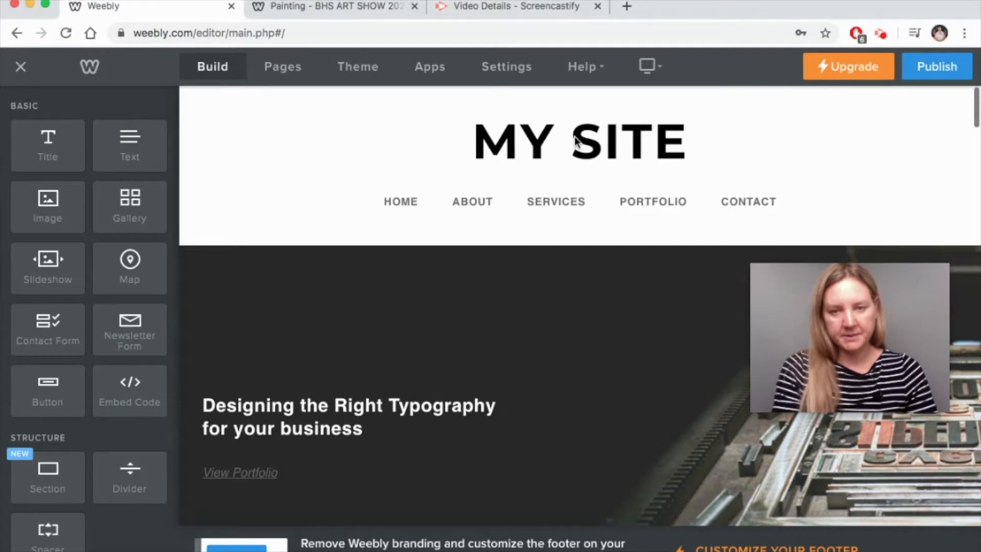
{"action": "left_click", "coordinate": [637, 137]}
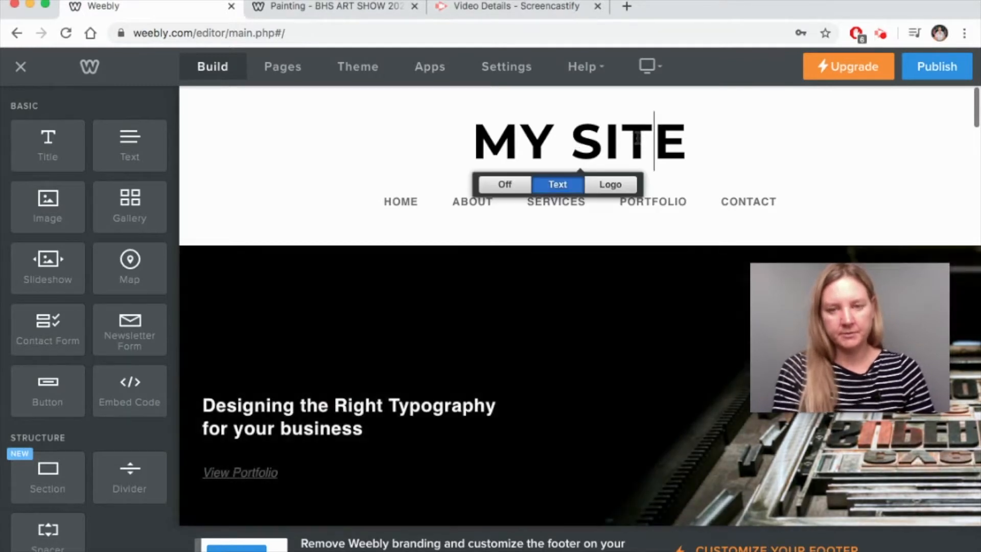
{"action": "triple_click", "coordinate": [637, 137]}
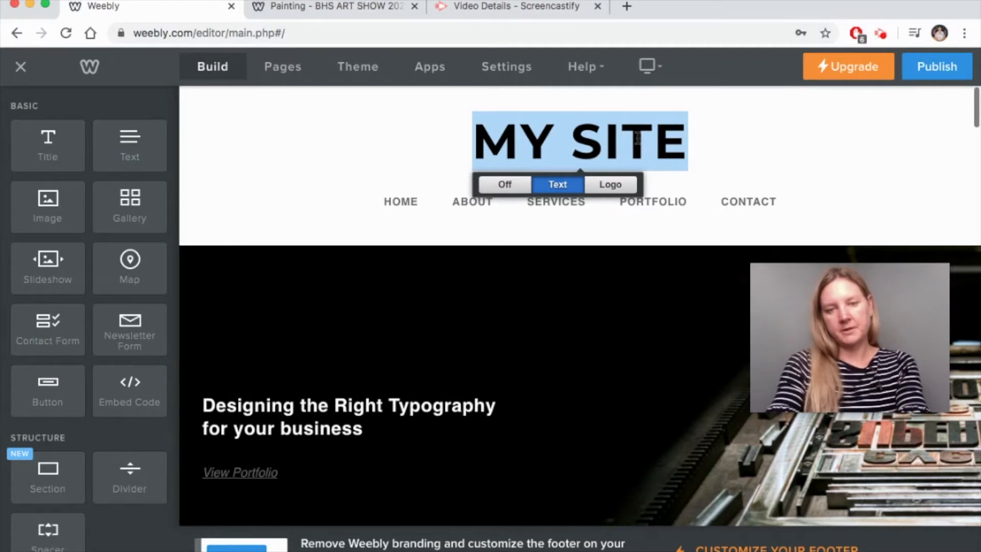
{"action": "type", "text": "ESTABROOK JURIED SHOW"}
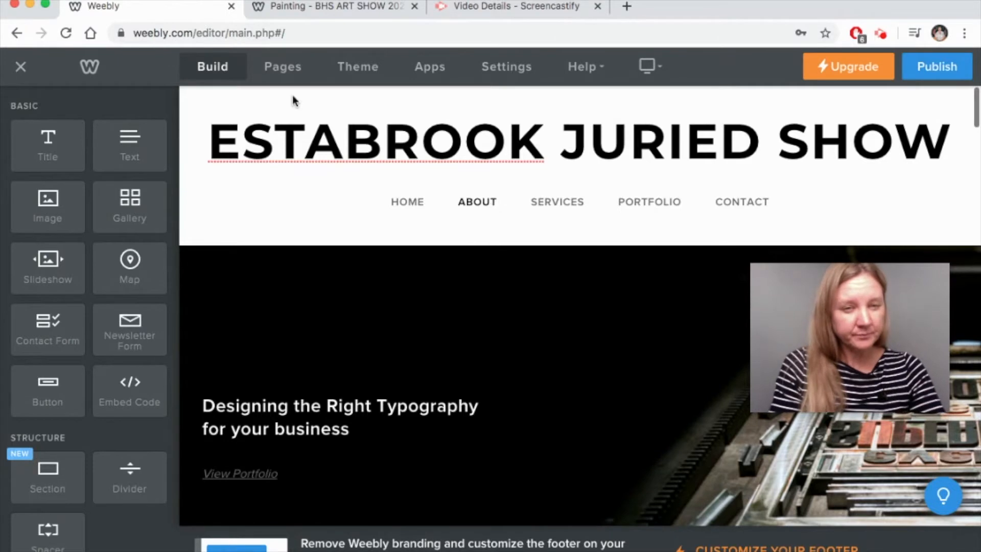
{"action": "left_click", "coordinate": [277, 75]}
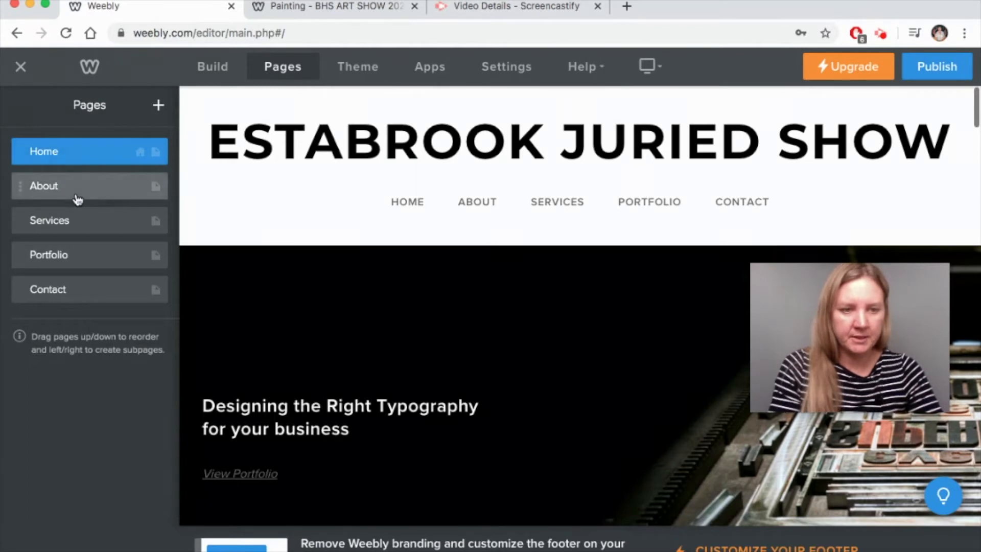
- Remove About, Services, Portfolio and Contact one by one, confirming each deletion
{"action": "left_click", "coordinate": [78, 199]}
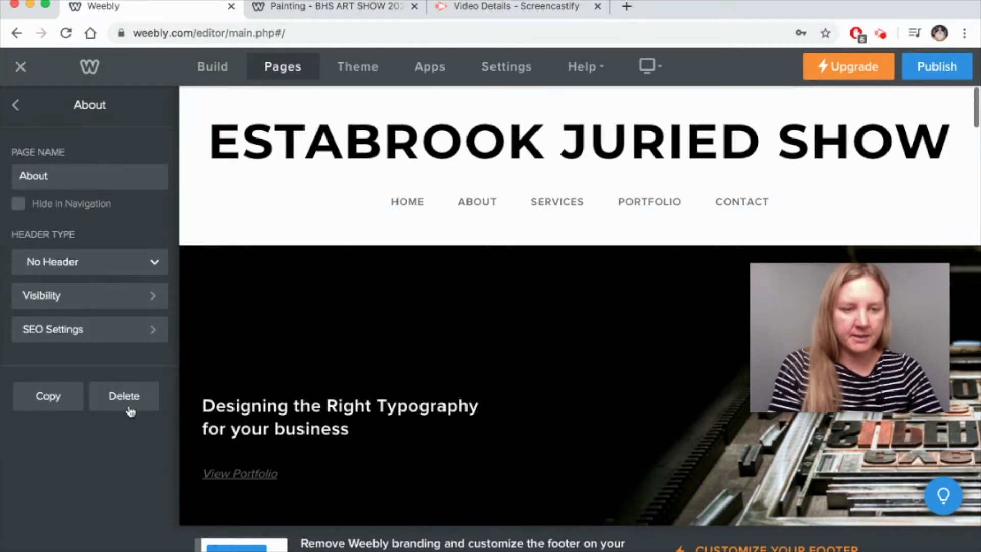
{"action": "left_click", "coordinate": [132, 400]}
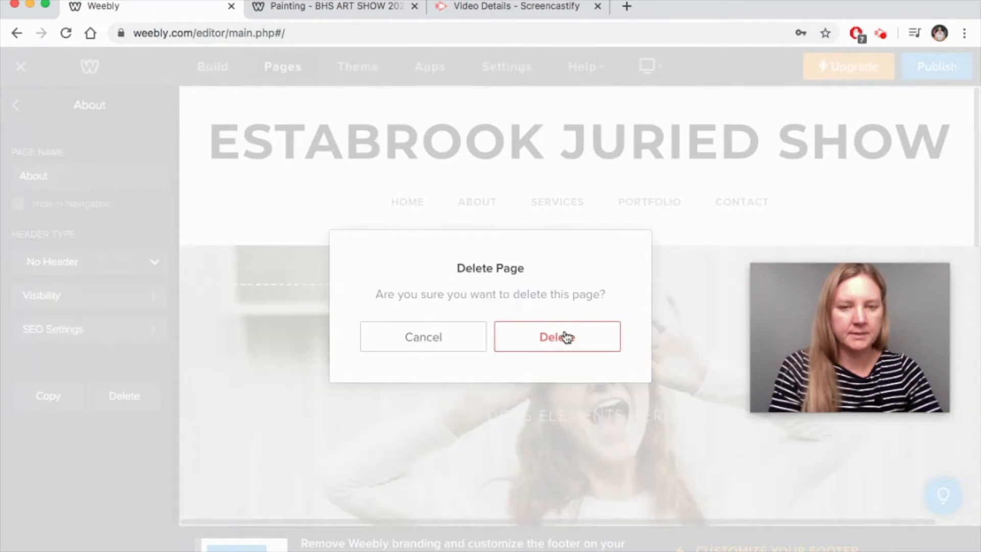
{"action": "left_click", "coordinate": [566, 334]}
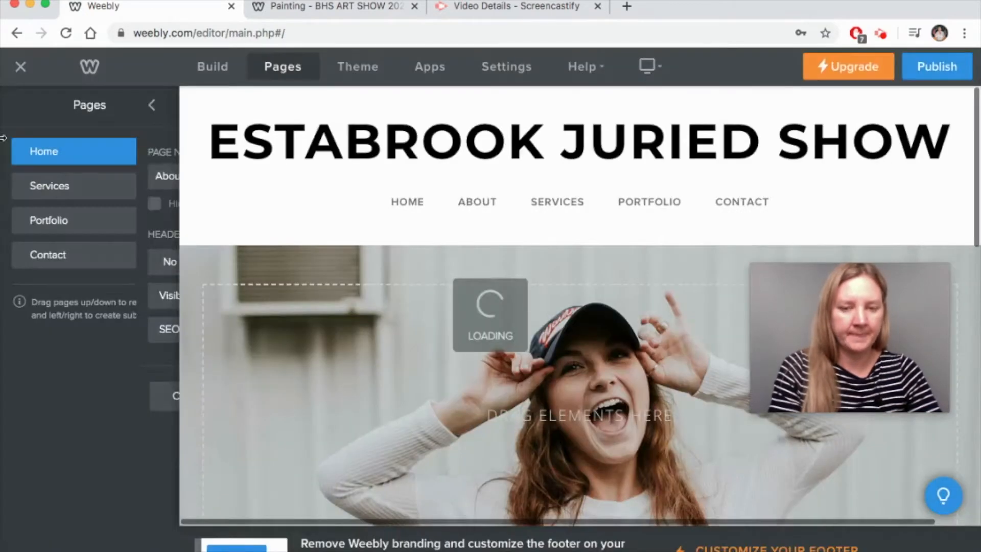
{"action": "left_click", "coordinate": [109, 196]}
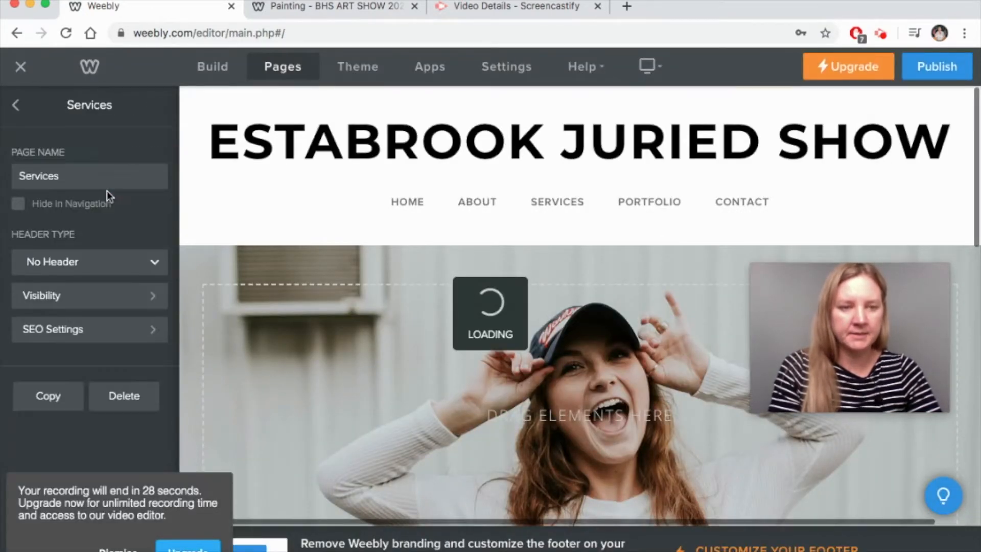
{"action": "left_click", "coordinate": [135, 399]}
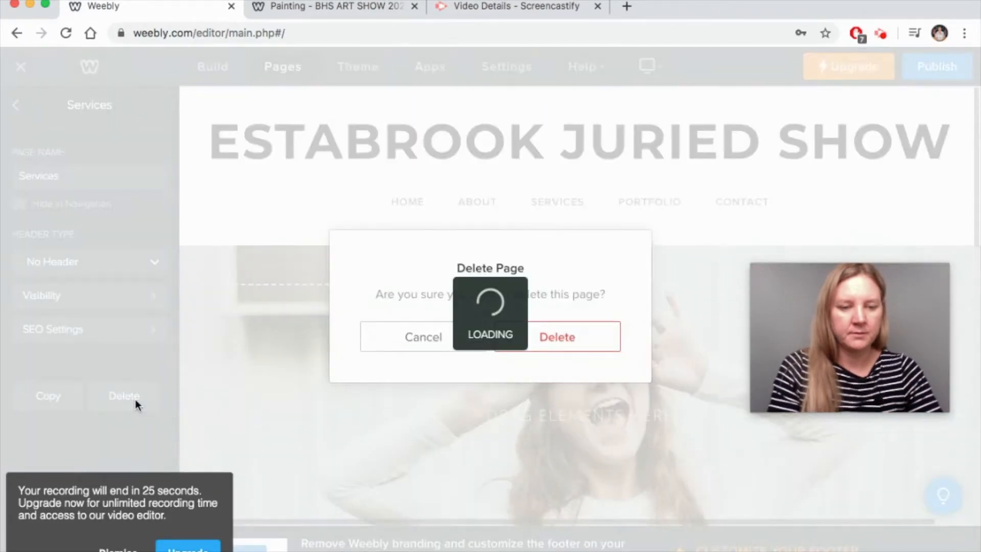
{"action": "left_click", "coordinate": [125, 548]}
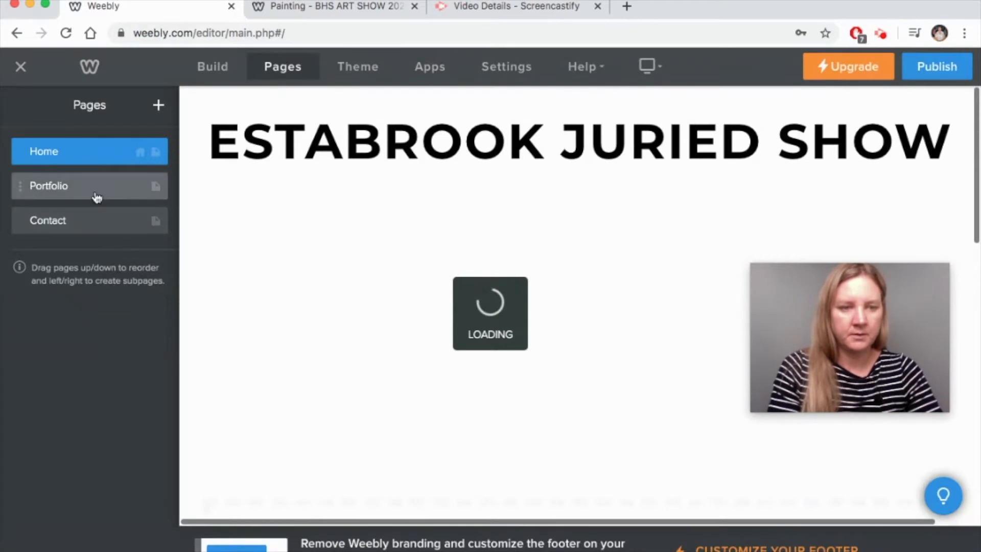
{"action": "left_click", "coordinate": [96, 196]}
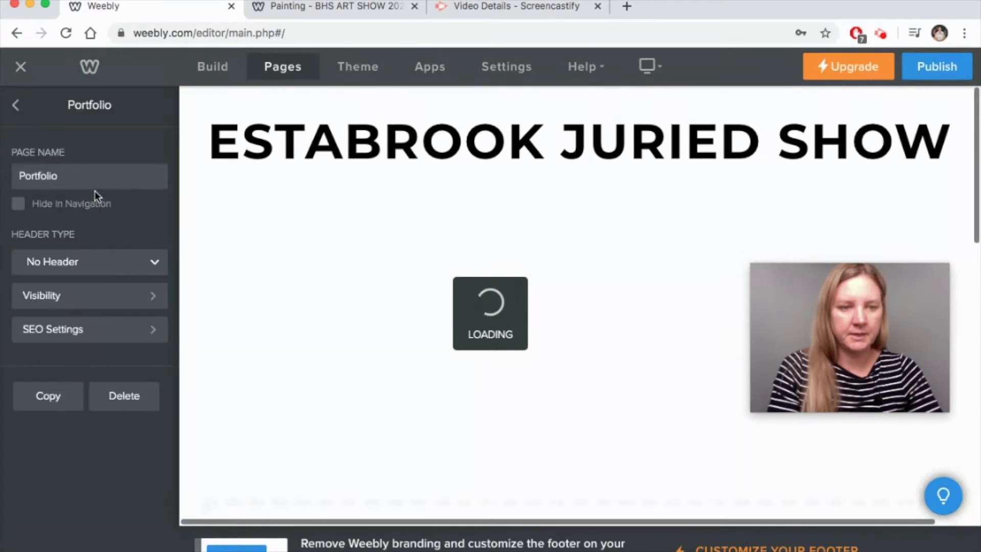
{"action": "left_click", "coordinate": [128, 401]}
{"action": "left_click", "coordinate": [557, 343]}
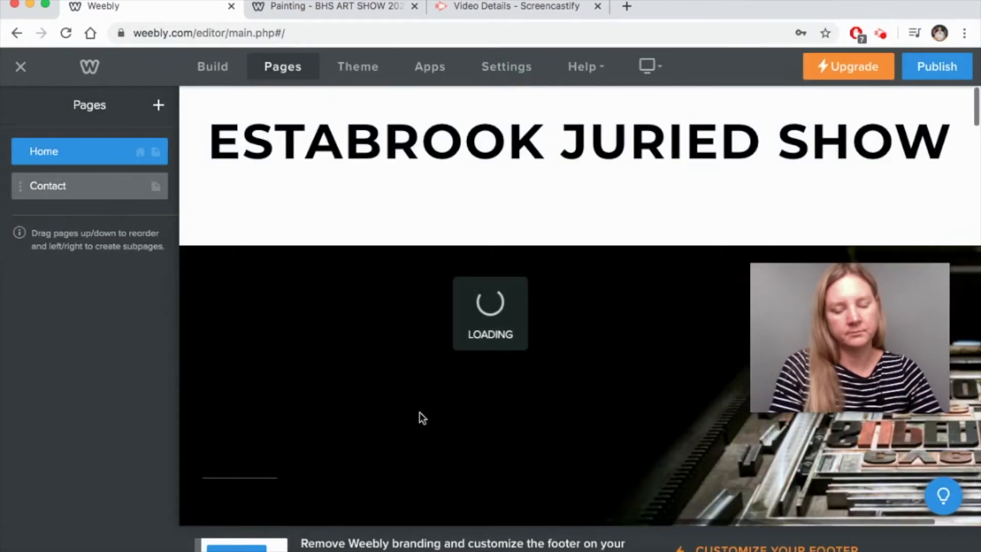
{"action": "left_click", "coordinate": [89, 185]}
{"action": "left_click", "coordinate": [128, 399]}
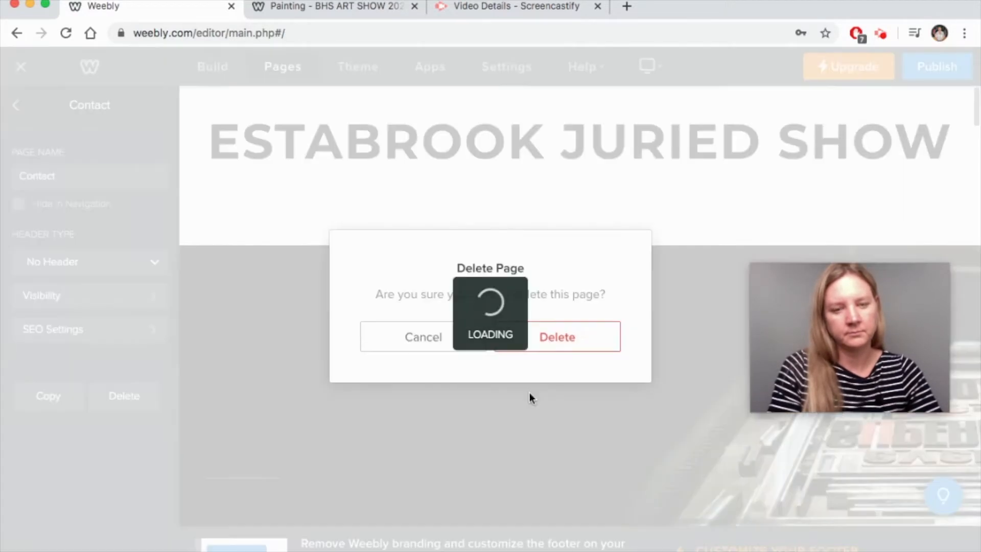
{"action": "left_click", "coordinate": [572, 336]}
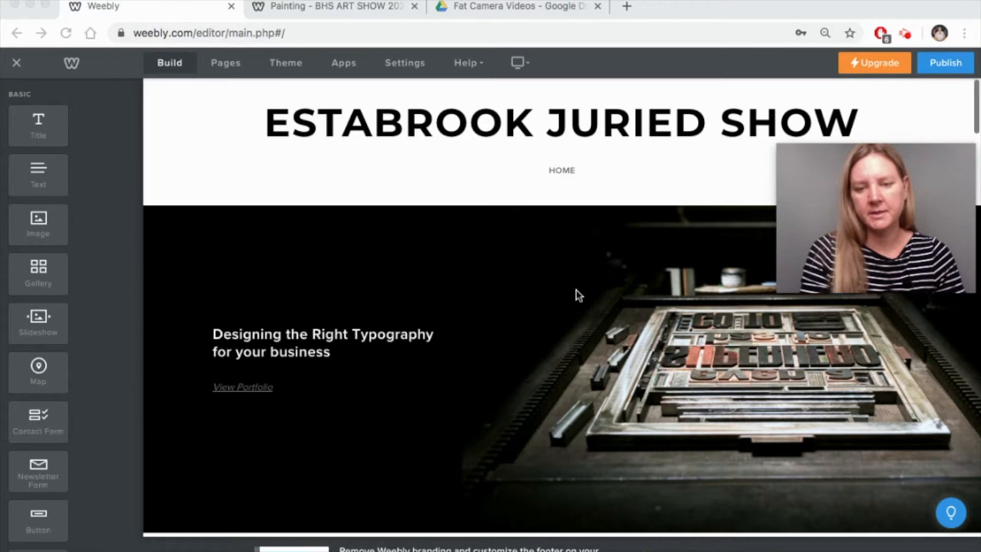
- Overwrite both lines of the banner heading with 'Estabrook Juried Show 2020'
{"action": "left_click", "coordinate": [491, 251]}
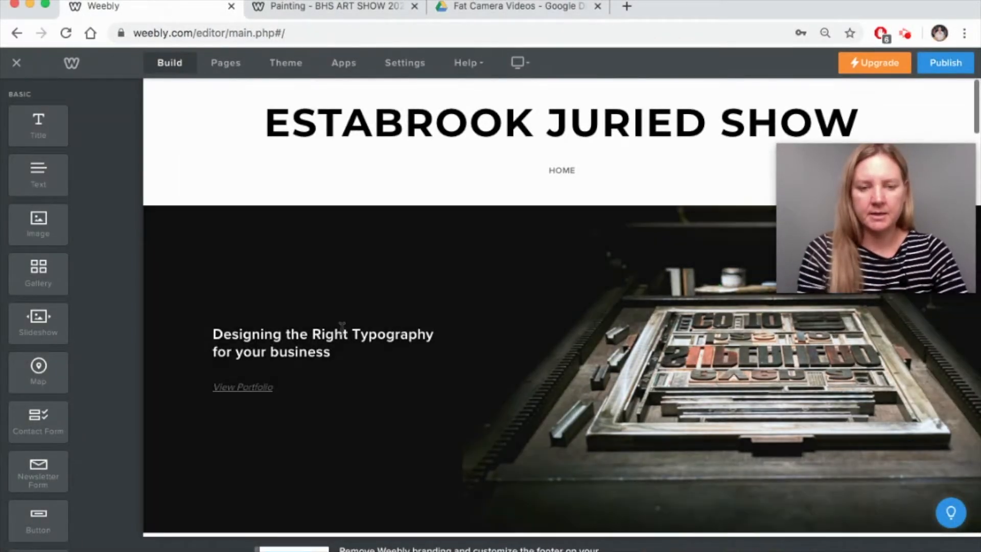
{"action": "left_click", "coordinate": [309, 347]}
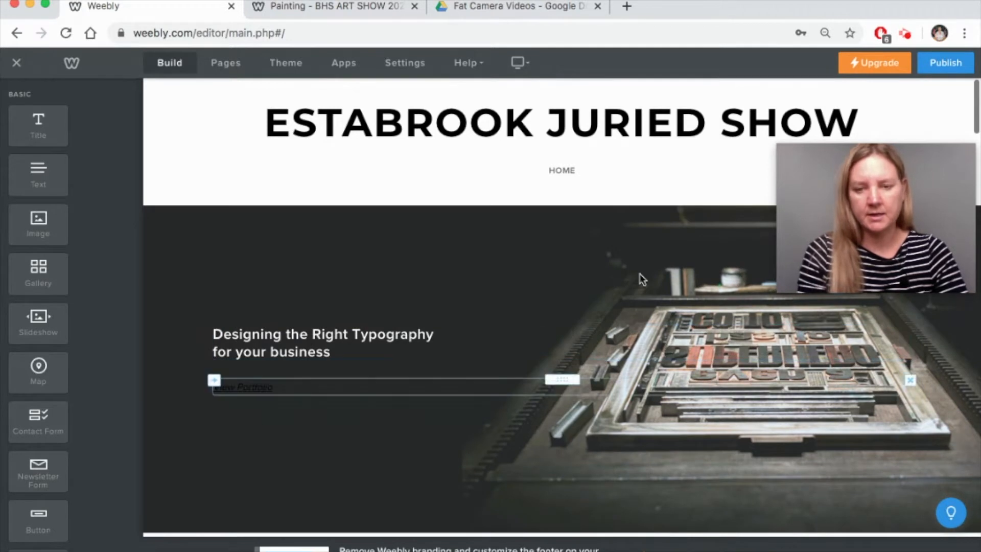
{"action": "scroll", "coordinate": [640, 279], "scroll_direction": "down", "scroll_amount": 3}
{"action": "scroll", "coordinate": [640, 278], "scroll_direction": "up", "scroll_amount": 1}
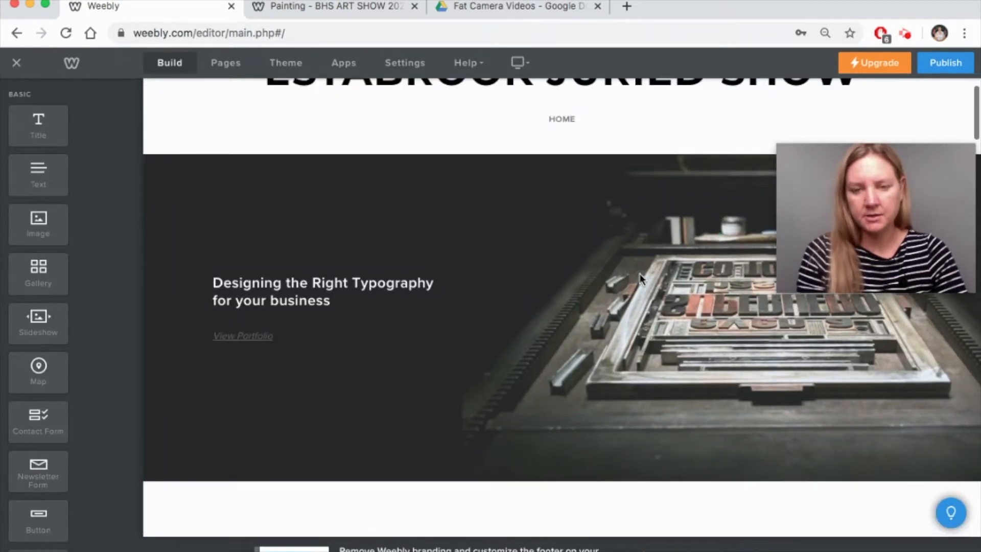
{"action": "right_click", "coordinate": [639, 279]}
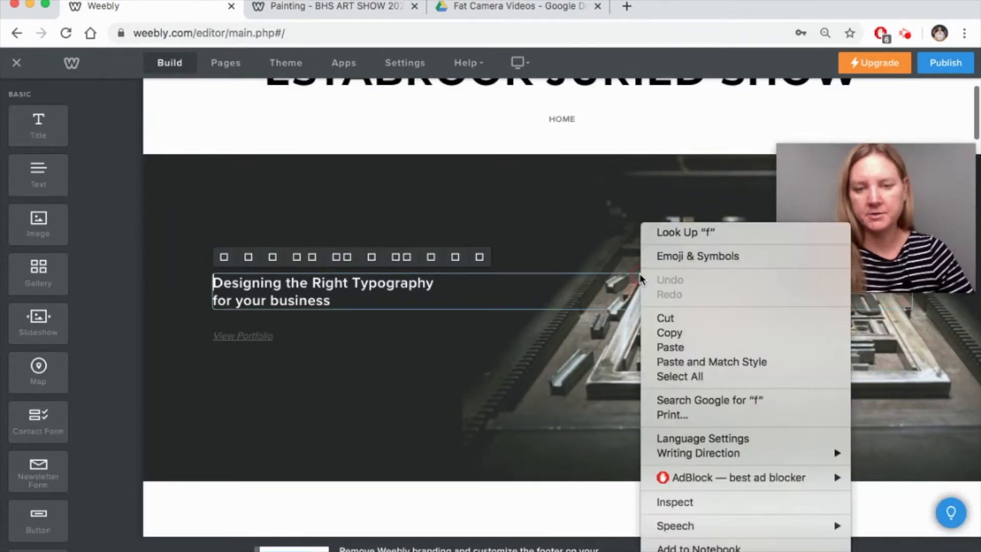
{"action": "left_click", "coordinate": [592, 213]}
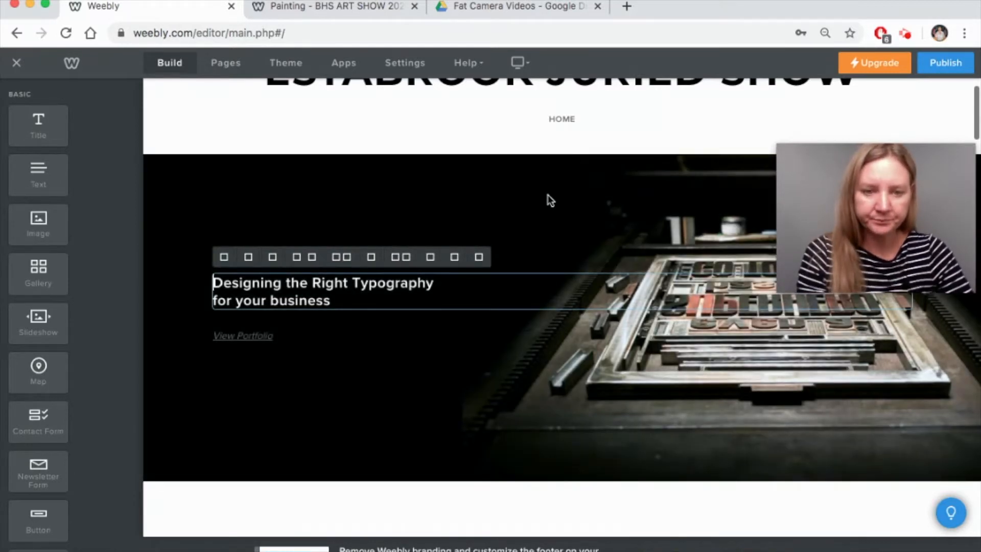
{"action": "left_click", "coordinate": [548, 196]}
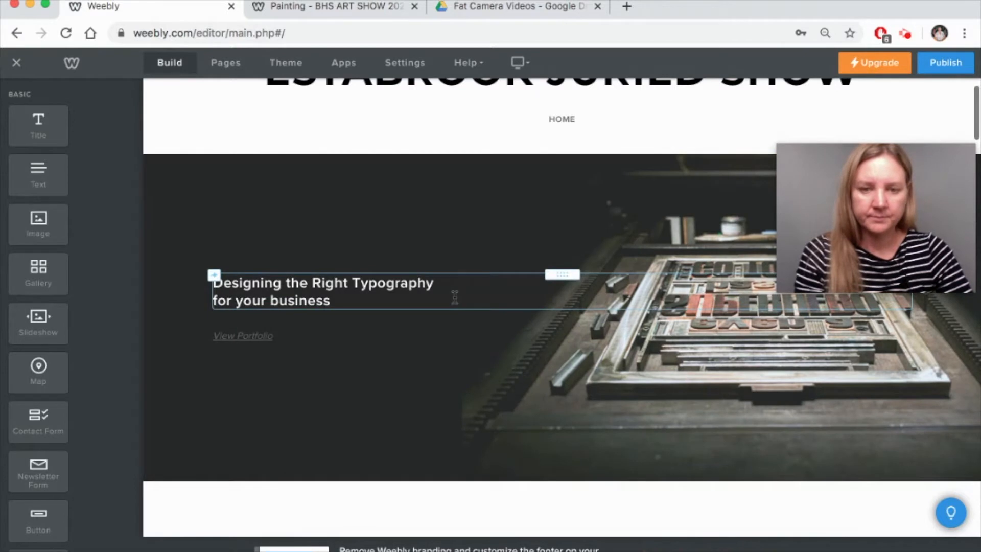
{"action": "left_click", "coordinate": [454, 297]}
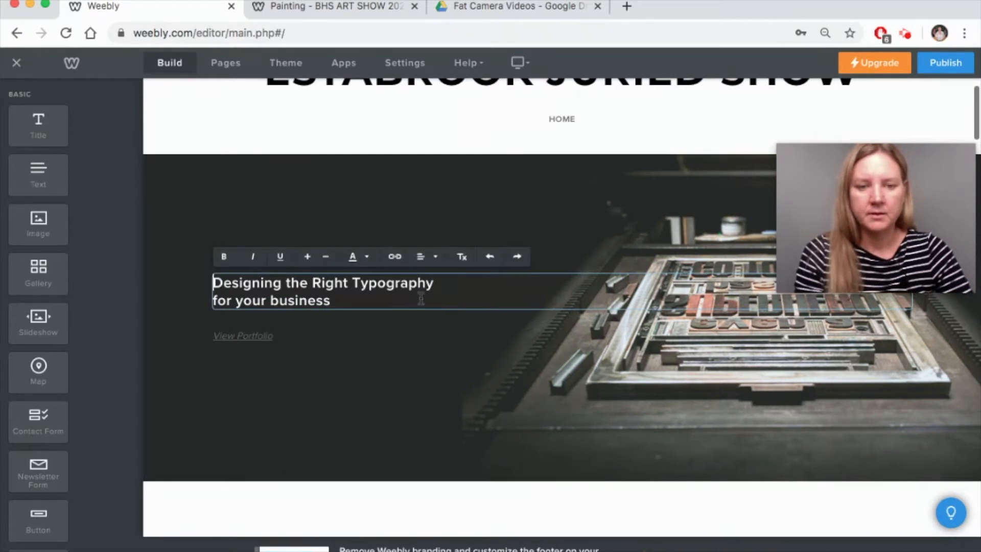
{"action": "left_click_drag", "start_coordinate": [356, 302], "coordinate": [195, 282]}
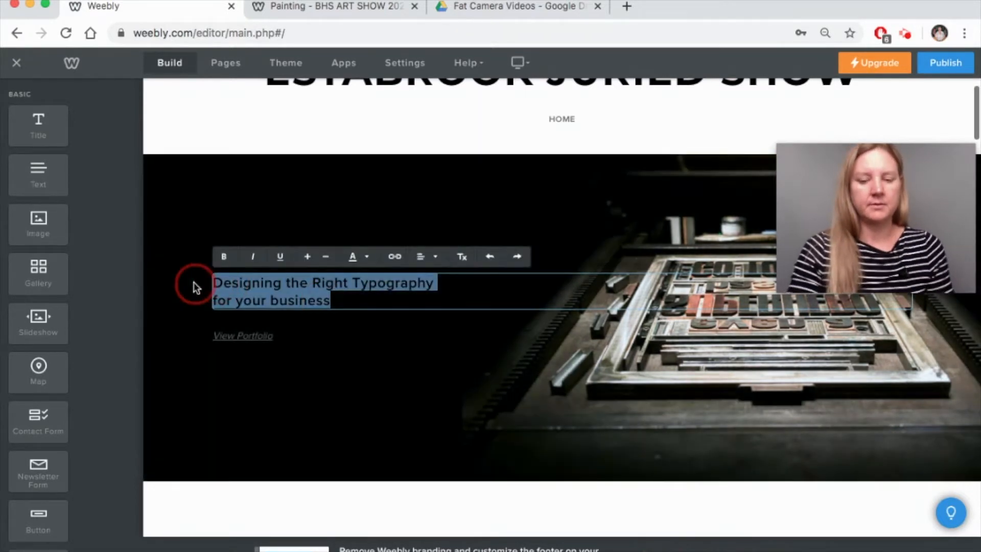
{"action": "type", "text": "Es"}
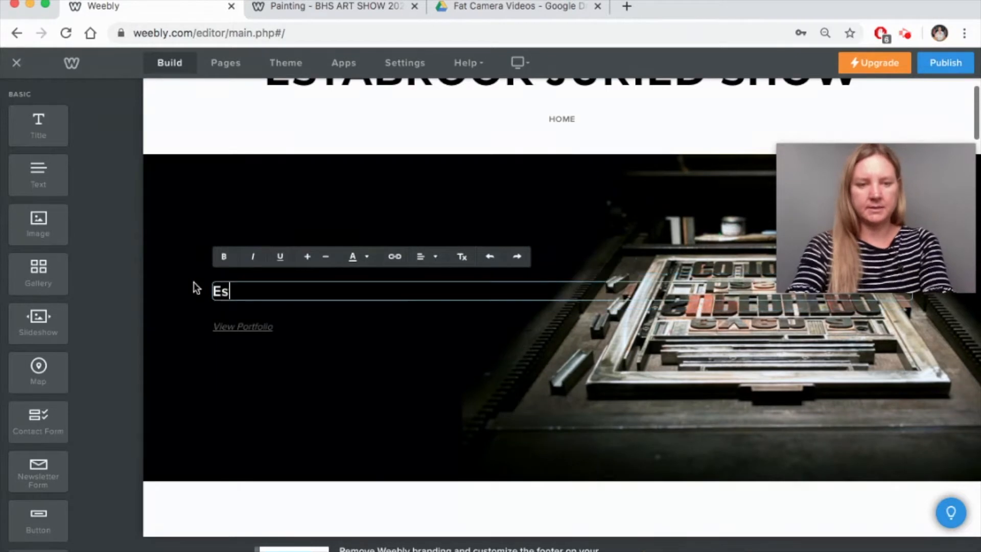
{"action": "type", "text": "tabrook J"}
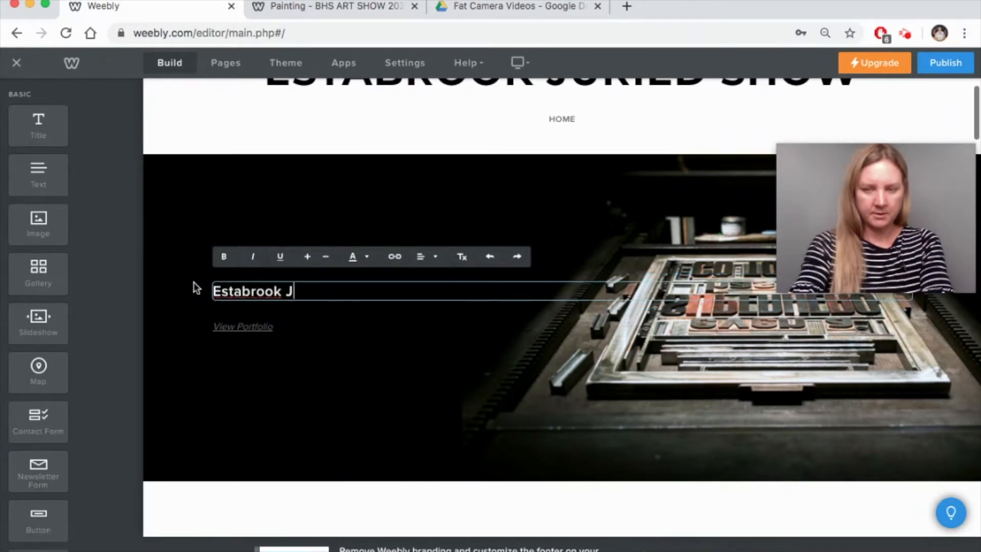
{"action": "type", "text": "uried Show 2020"}
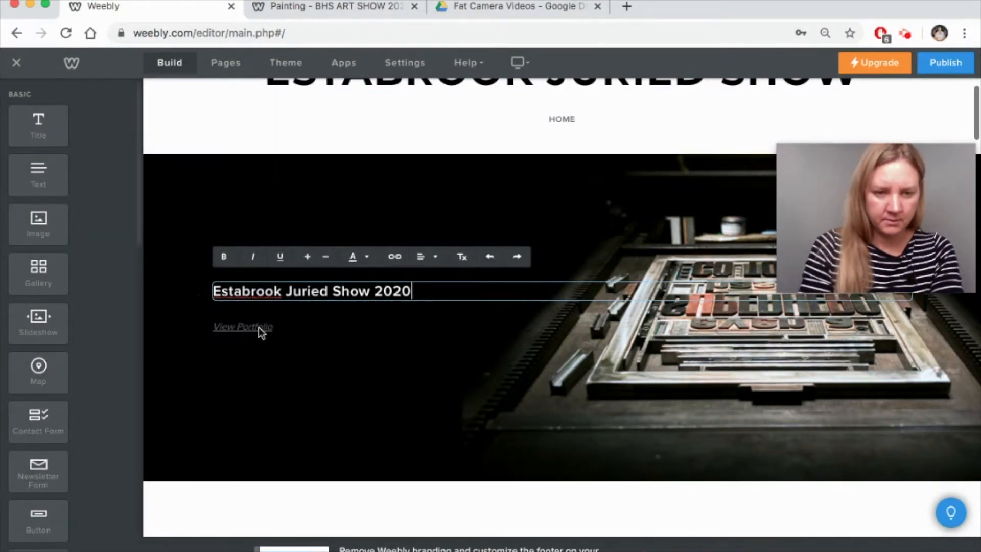
{"action": "left_click", "coordinate": [280, 333]}
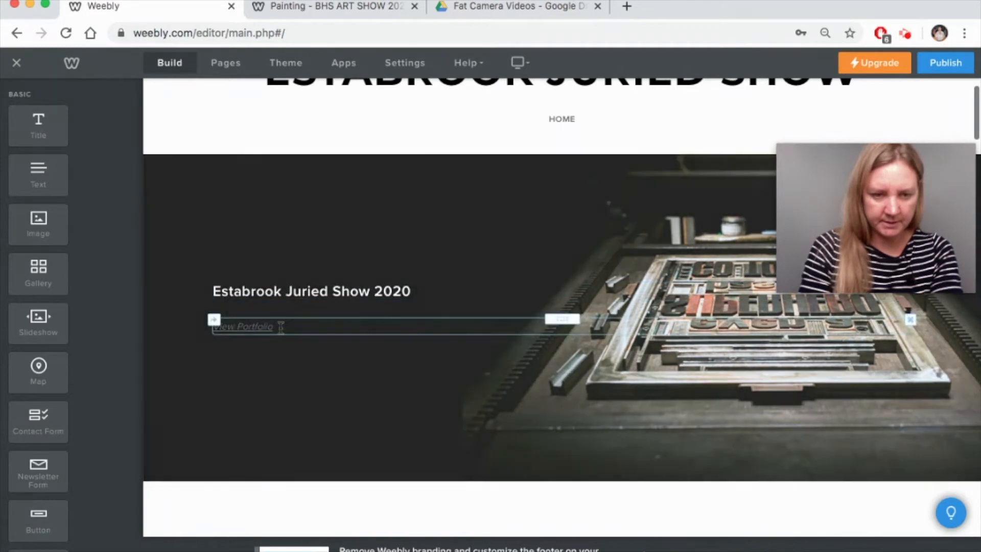
- Delete the View Portfolio button from the banner, confirming the removal
{"action": "left_click", "coordinate": [281, 327]}
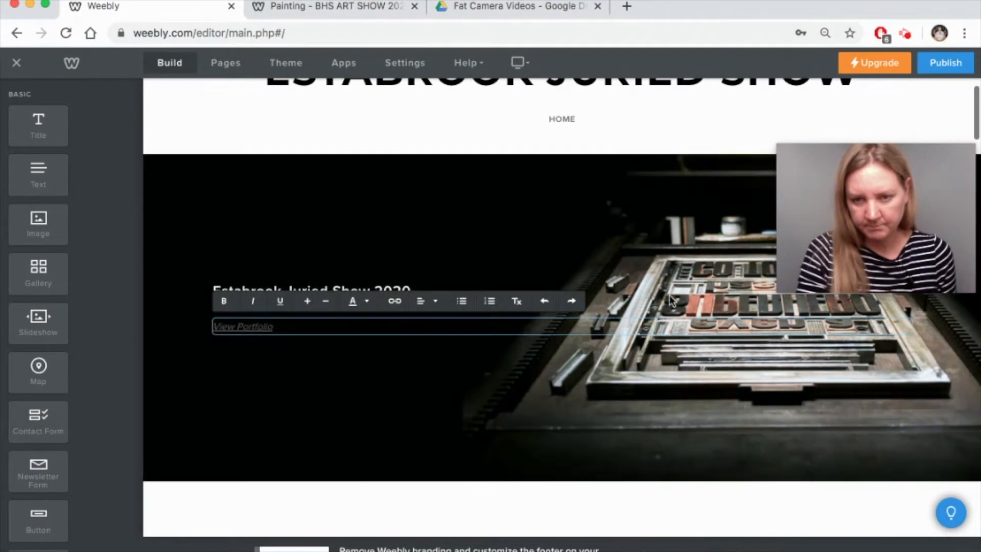
{"action": "left_click", "coordinate": [852, 332]}
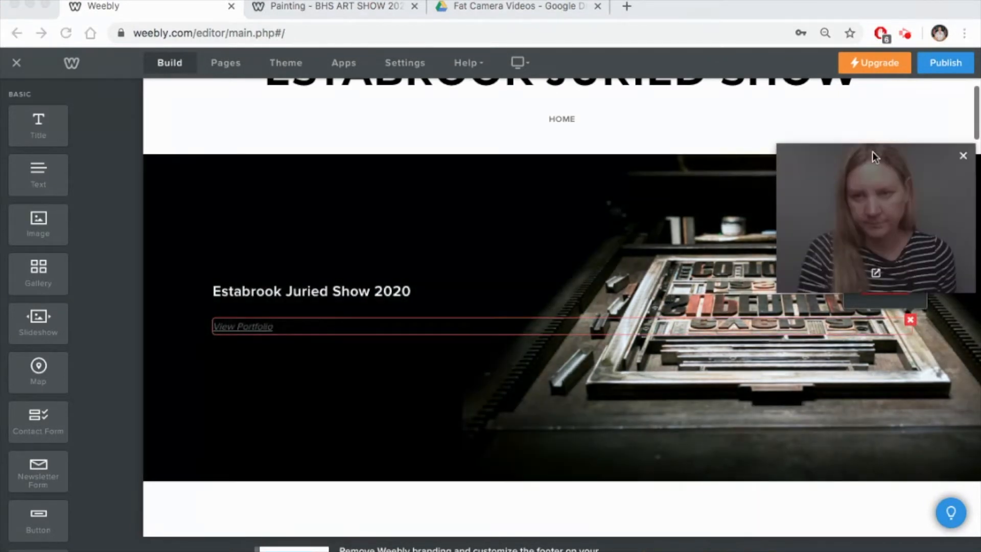
{"action": "left_click_drag", "start_coordinate": [873, 156], "coordinate": [865, 79]}
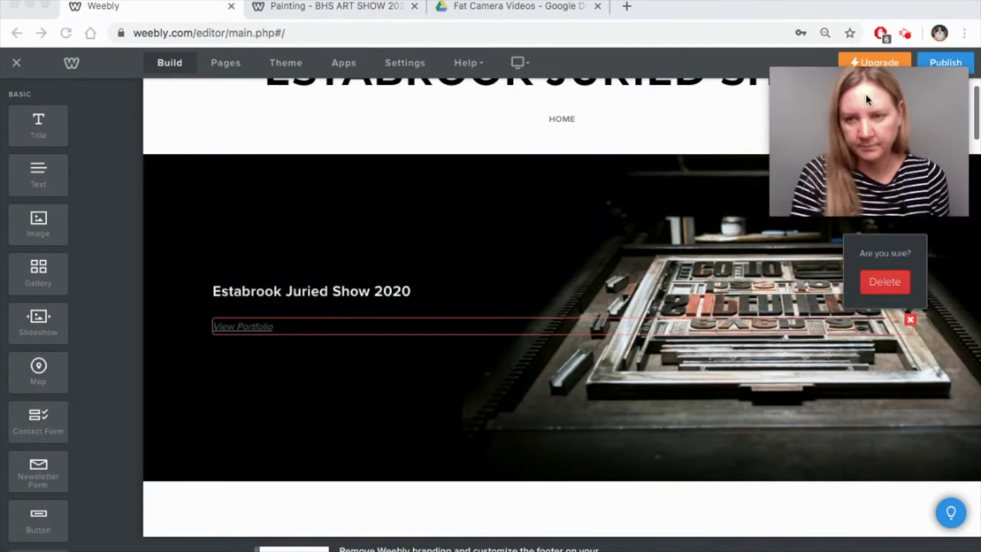
{"action": "left_click", "coordinate": [884, 289]}
{"action": "left_click", "coordinate": [885, 284]}
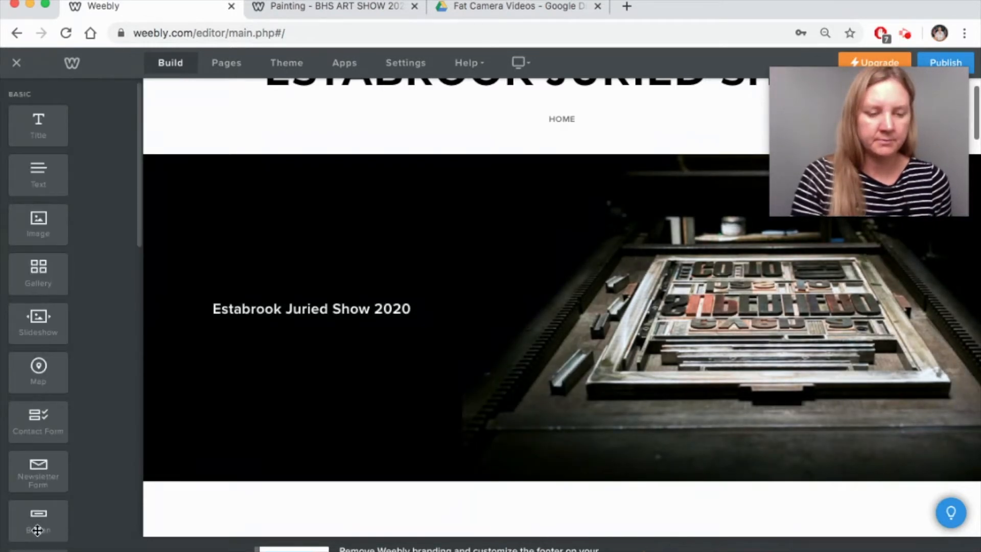
- Add a button below the banner heading and label it to contact the show's teacher
{"action": "left_click_drag", "start_coordinate": [38, 519], "coordinate": [275, 329]}
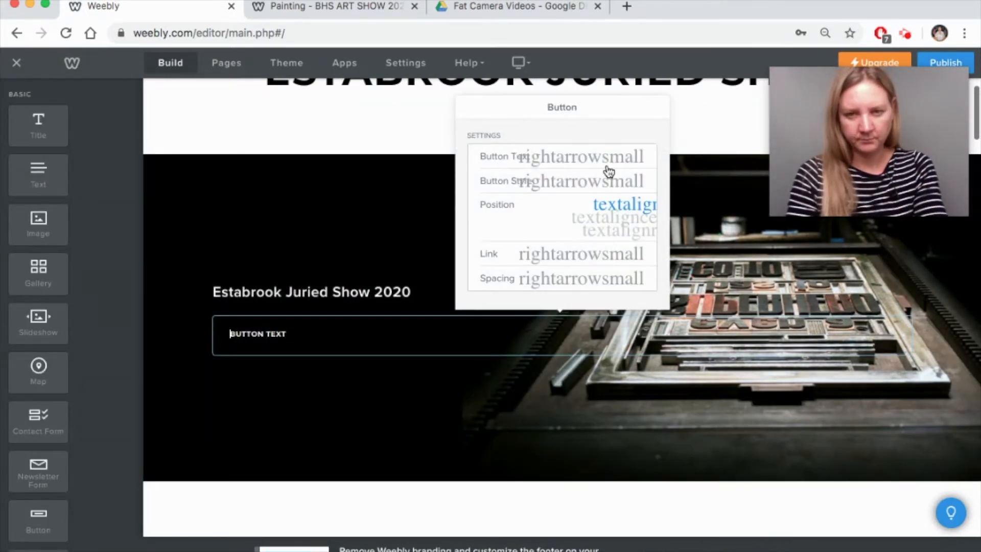
{"action": "left_click", "coordinate": [537, 163]}
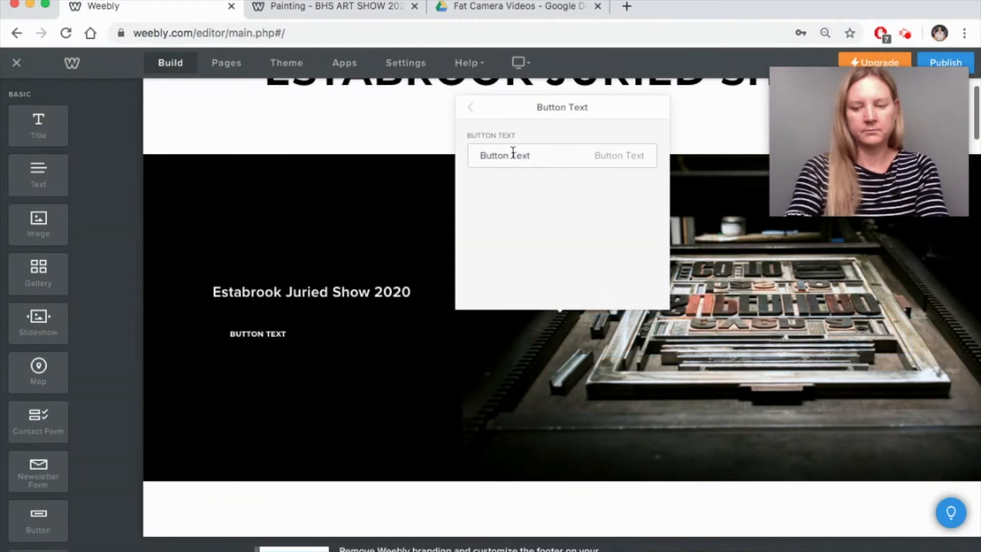
{"action": "left_click_drag", "start_coordinate": [548, 157], "coordinate": [465, 158]}
{"action": "type", "text": "Contact "}
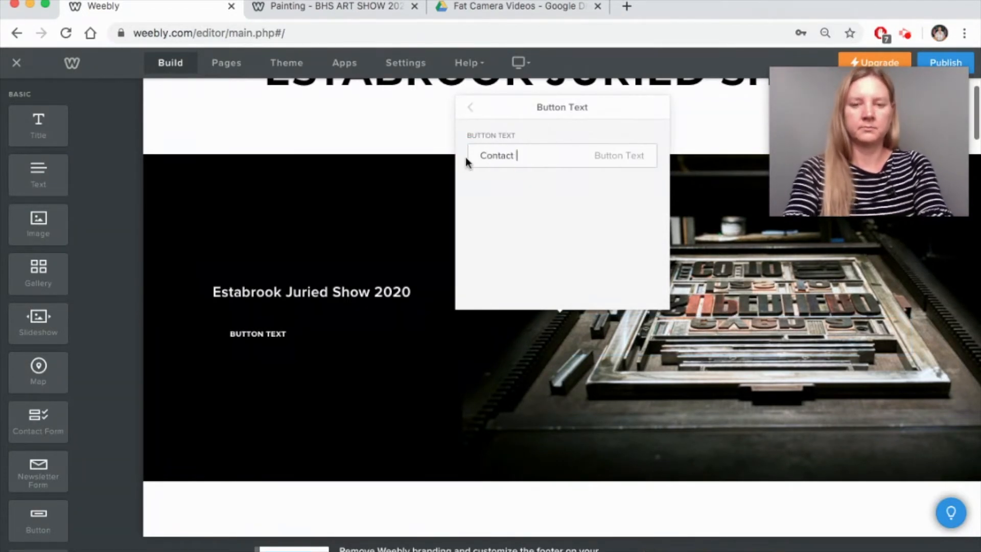
{"action": "type", "text": "Mrs. Estabrook"}
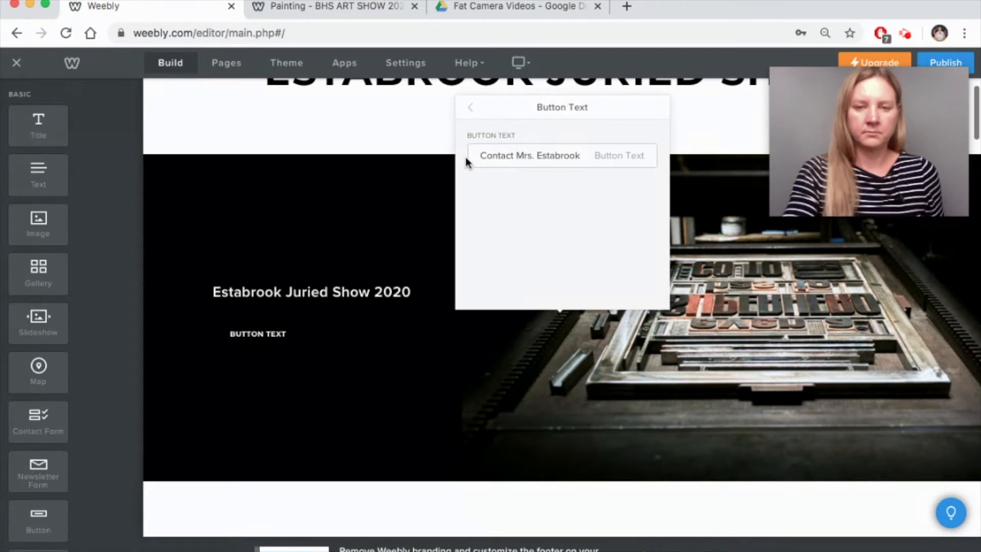
{"action": "left_click", "coordinate": [470, 110]}
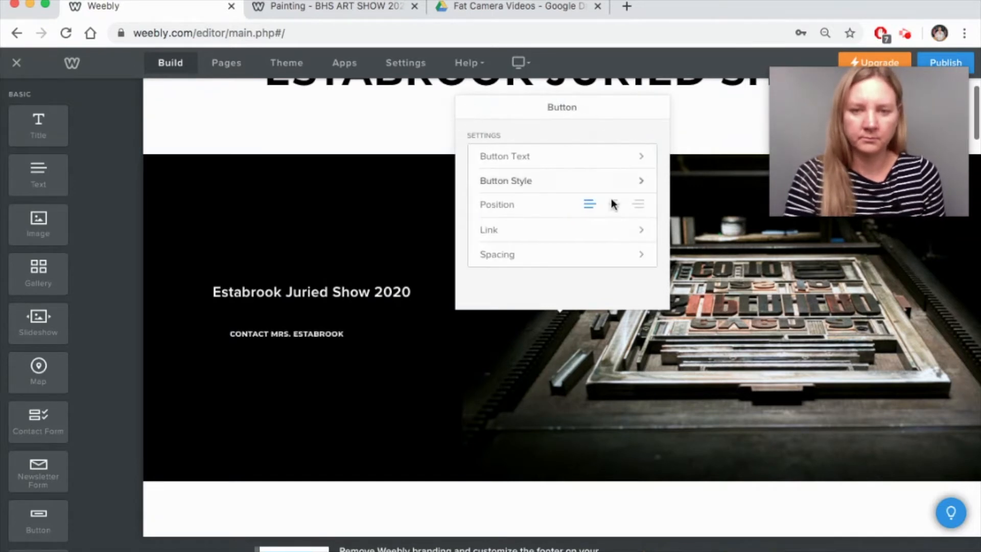
- Give the button the grey boxed style and link it to the contact's e-mail address
{"action": "left_click", "coordinate": [535, 185]}
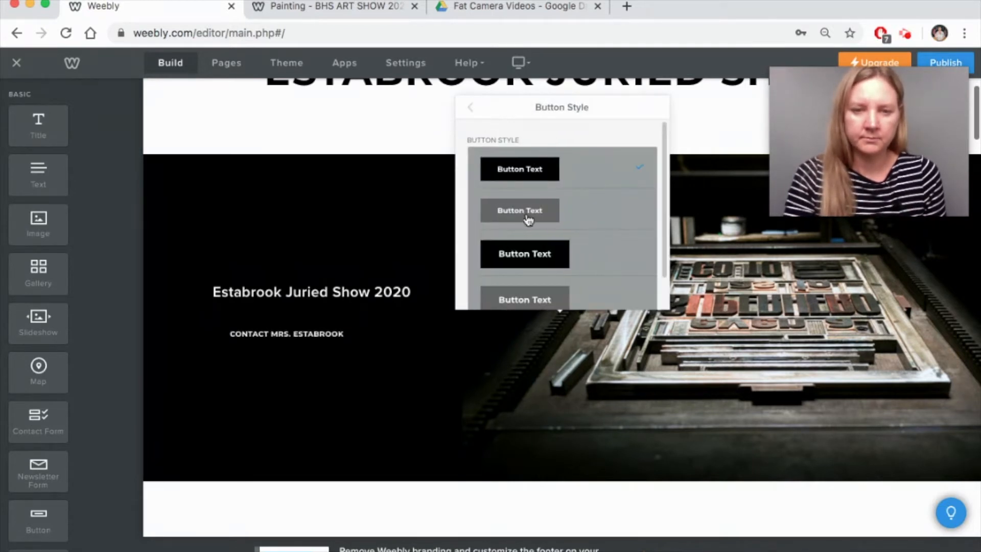
{"action": "left_click", "coordinate": [526, 252]}
{"action": "left_click", "coordinate": [526, 301]}
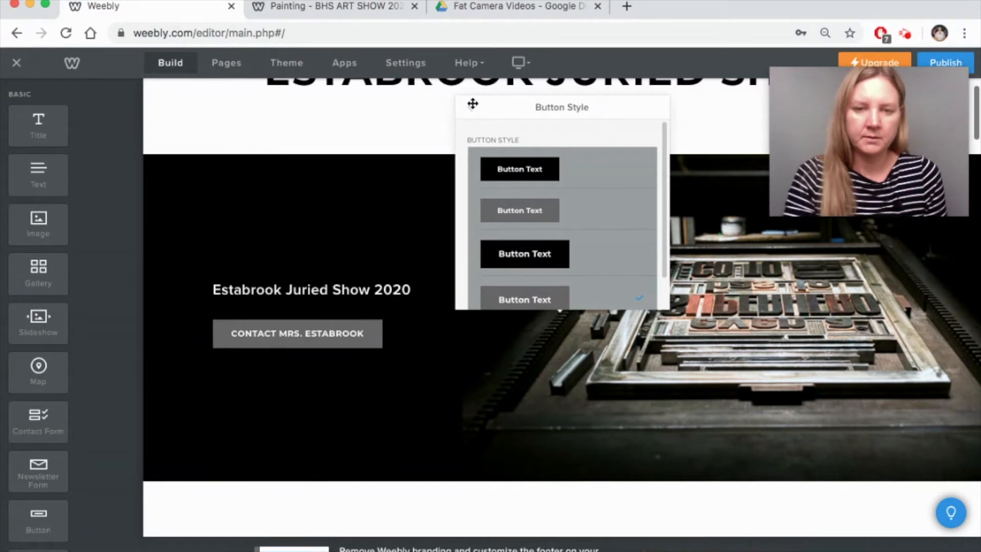
{"action": "left_click", "coordinate": [471, 109]}
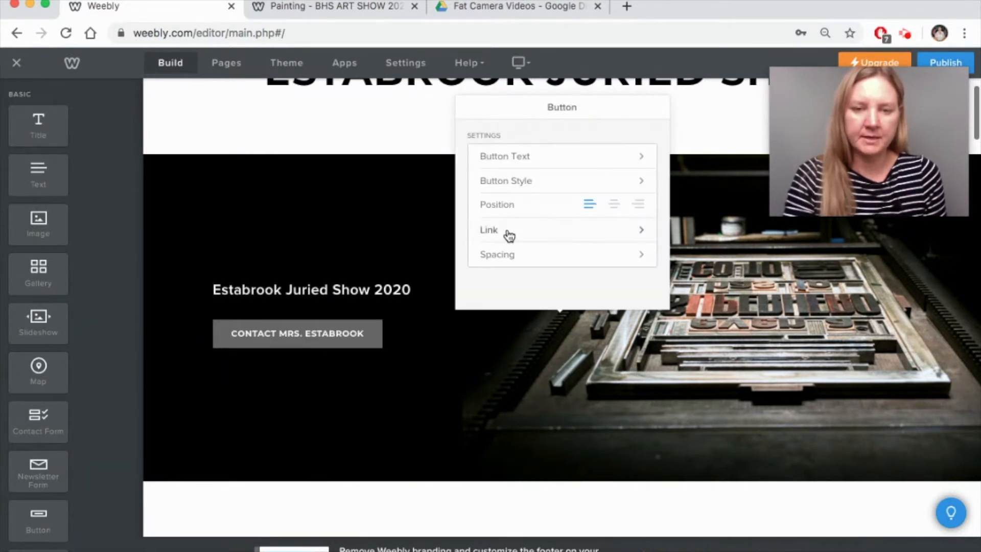
{"action": "left_click", "coordinate": [508, 234]}
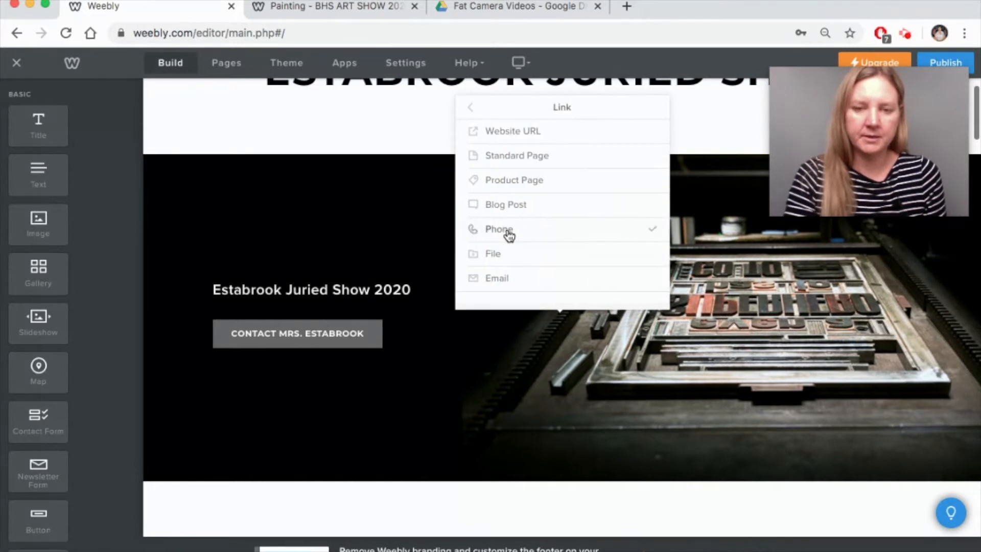
{"action": "left_click", "coordinate": [507, 283]}
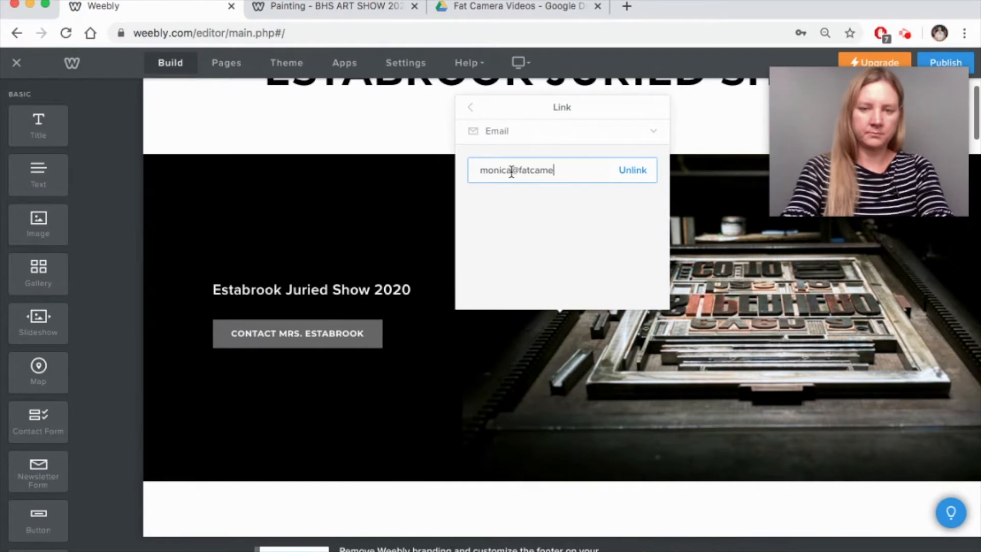
{"action": "left_click", "coordinate": [470, 109]}
{"action": "left_click", "coordinate": [411, 278]}
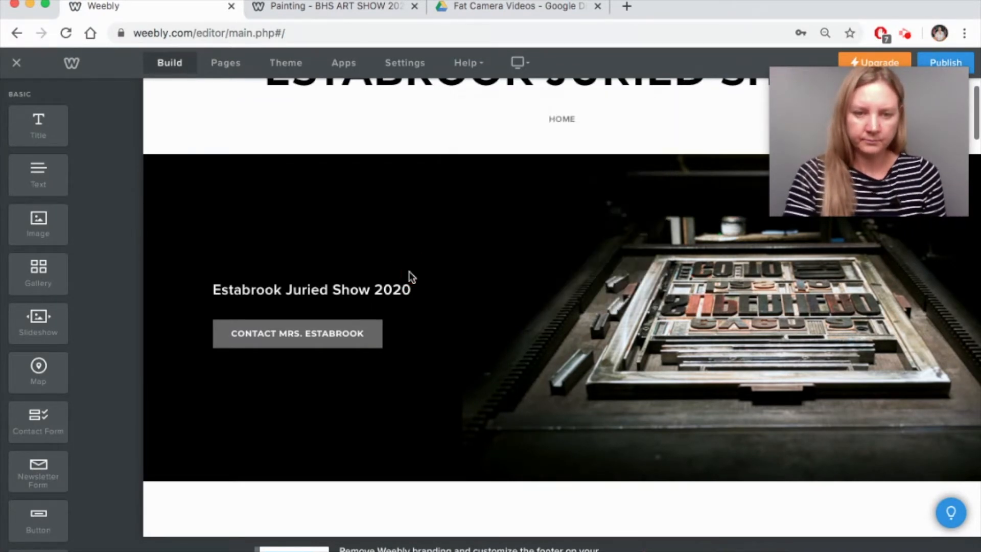
- Start replacing the banner background and compare the image sources, settling on image Search
{"action": "left_click", "coordinate": [528, 217]}
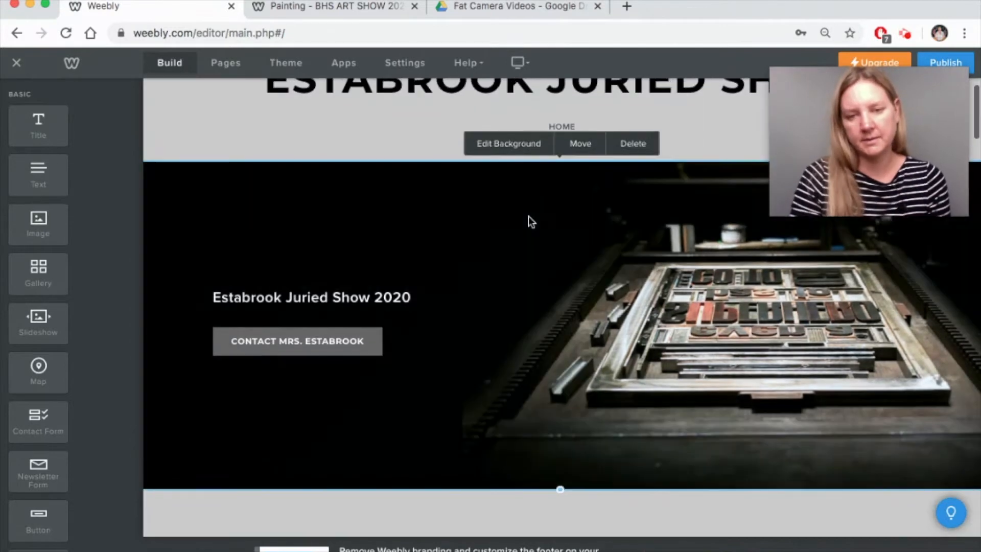
{"action": "left_click", "coordinate": [513, 155]}
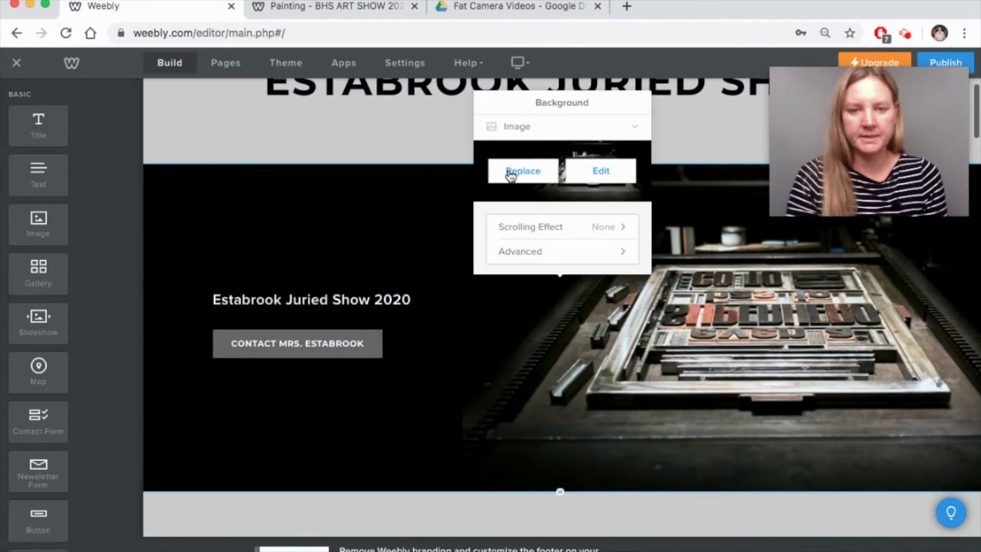
{"action": "left_click", "coordinate": [511, 172]}
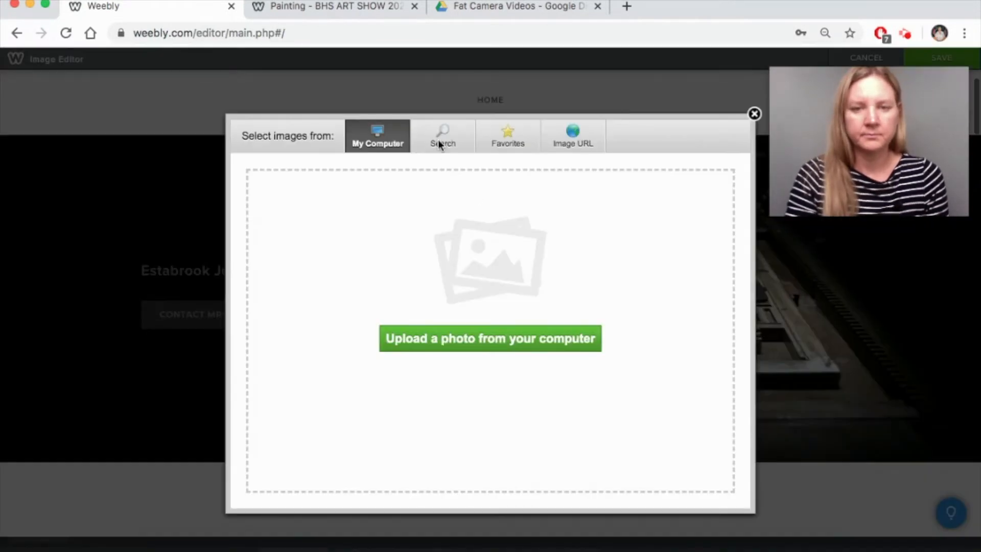
{"action": "left_click", "coordinate": [437, 139]}
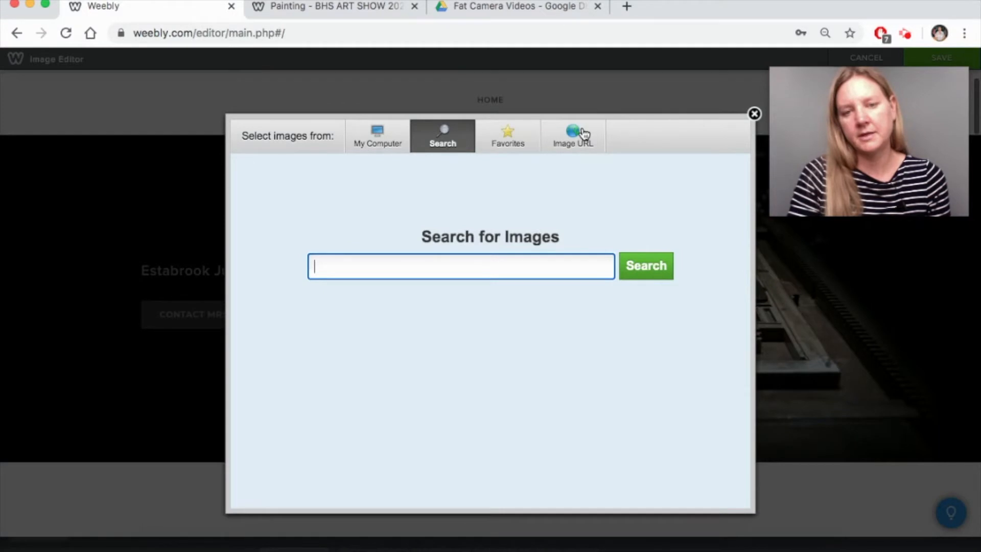
{"action": "left_click", "coordinate": [584, 134]}
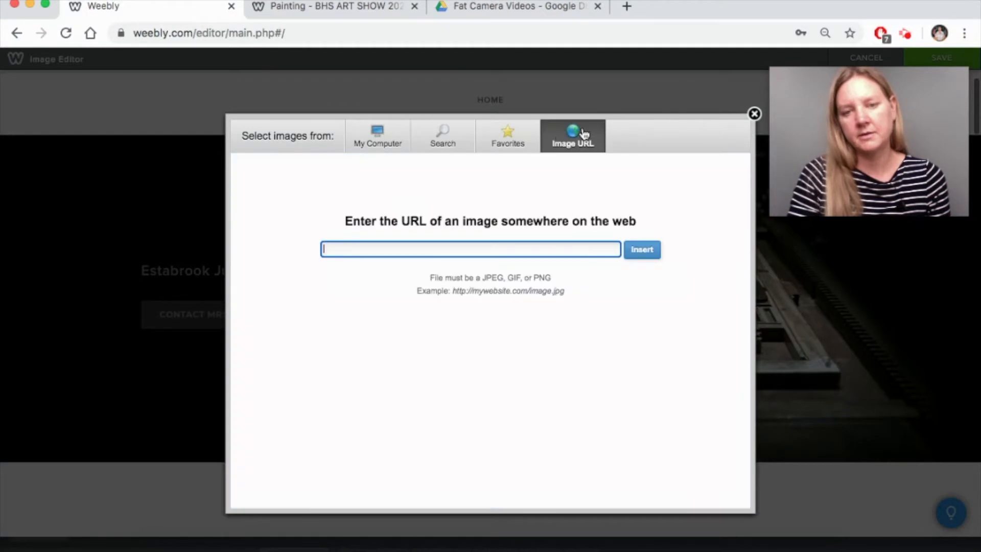
{"action": "left_click", "coordinate": [429, 147]}
{"action": "left_click", "coordinate": [375, 146]}
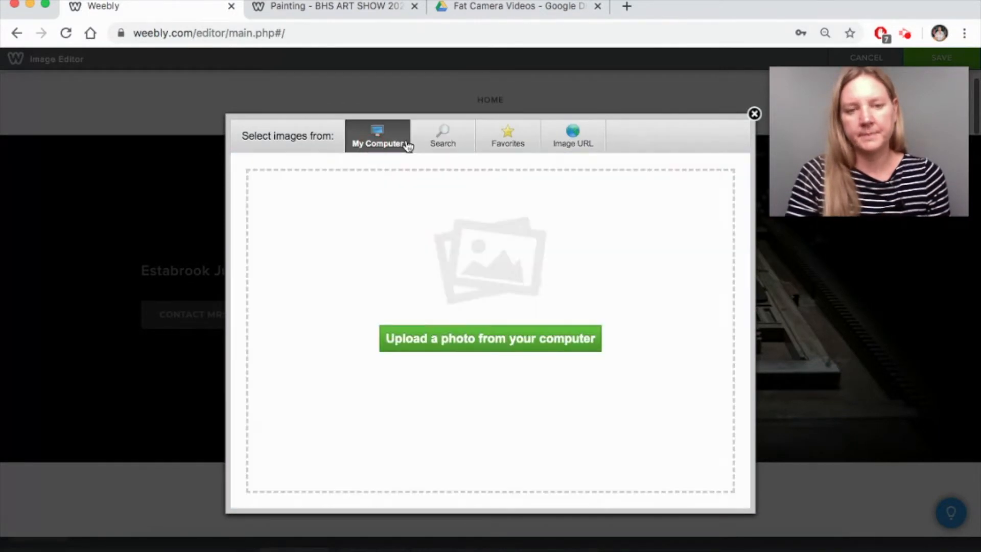
{"action": "left_click", "coordinate": [436, 149]}
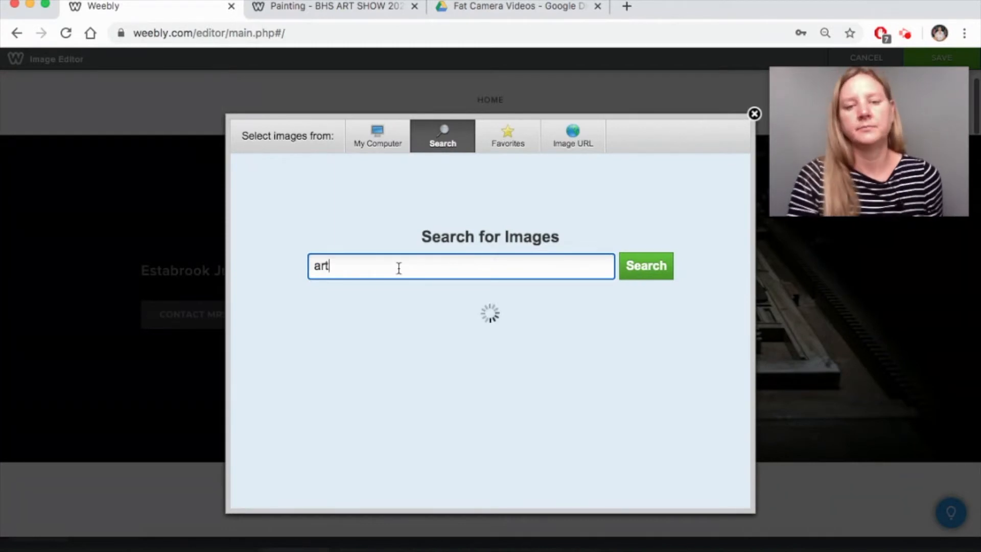
- Choose the grey fence-and-wall photo as the banner background and save it
{"action": "scroll", "coordinate": [592, 322], "scroll_direction": "down", "scroll_amount": 2}
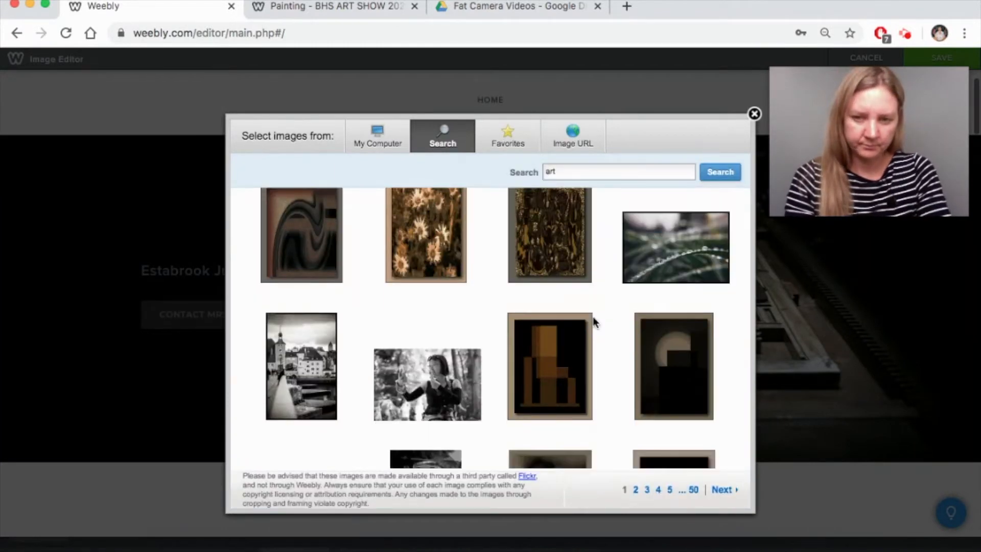
{"action": "scroll", "coordinate": [593, 322], "scroll_direction": "down", "scroll_amount": 10}
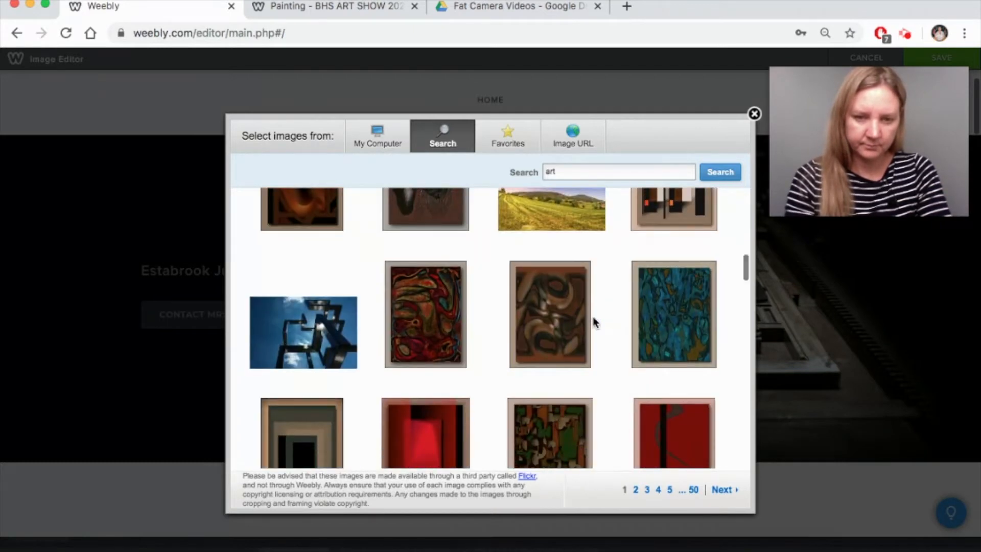
{"action": "scroll", "coordinate": [594, 321], "scroll_direction": "down", "scroll_amount": 5}
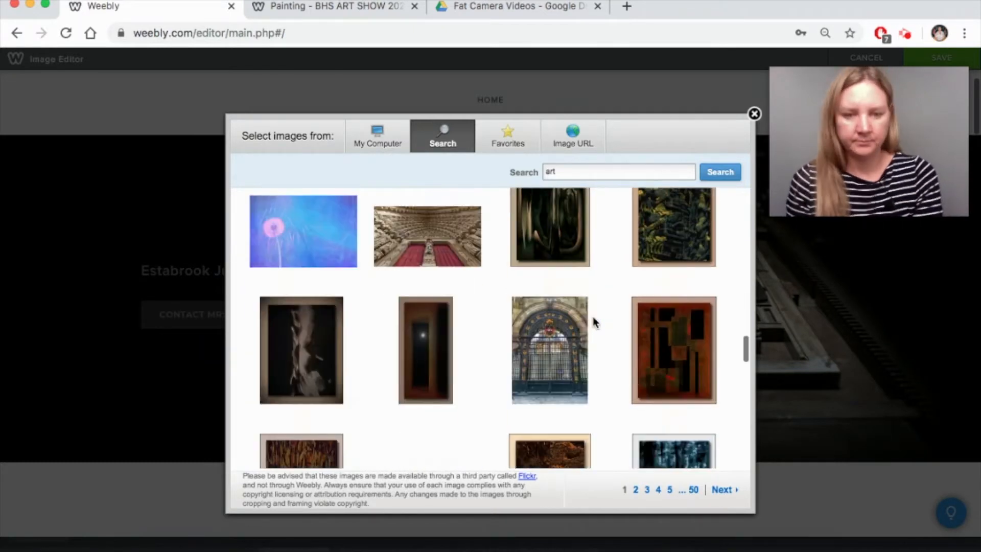
{"action": "scroll", "coordinate": [592, 322], "scroll_direction": "down", "scroll_amount": 1}
{"action": "scroll", "coordinate": [431, 327], "scroll_direction": "down", "scroll_amount": 5}
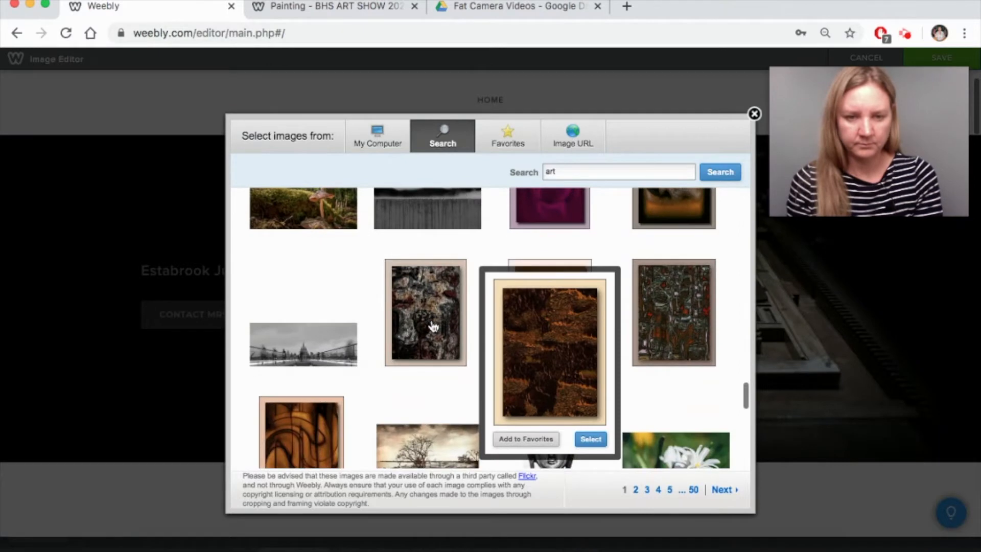
{"action": "scroll", "coordinate": [310, 348], "scroll_direction": "up", "scroll_amount": 2}
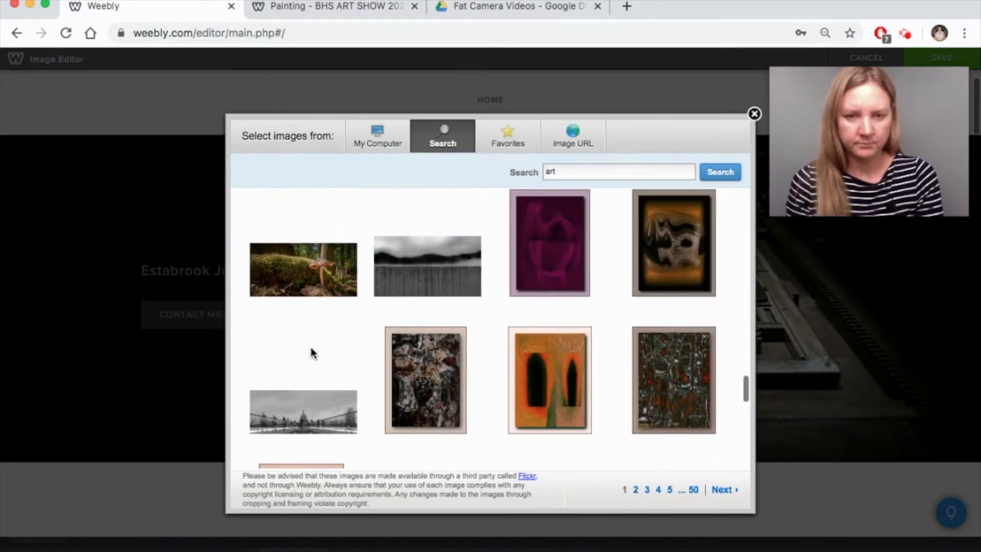
{"action": "left_click", "coordinate": [416, 261]}
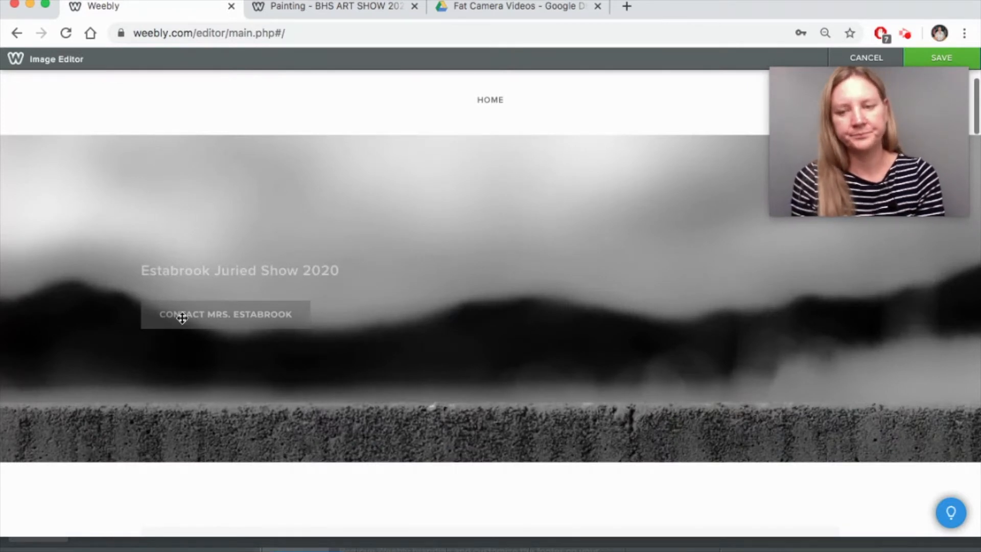
{"action": "scroll", "coordinate": [182, 318], "scroll_direction": "down", "scroll_amount": 5}
{"action": "scroll", "coordinate": [182, 318], "scroll_direction": "up", "scroll_amount": 2}
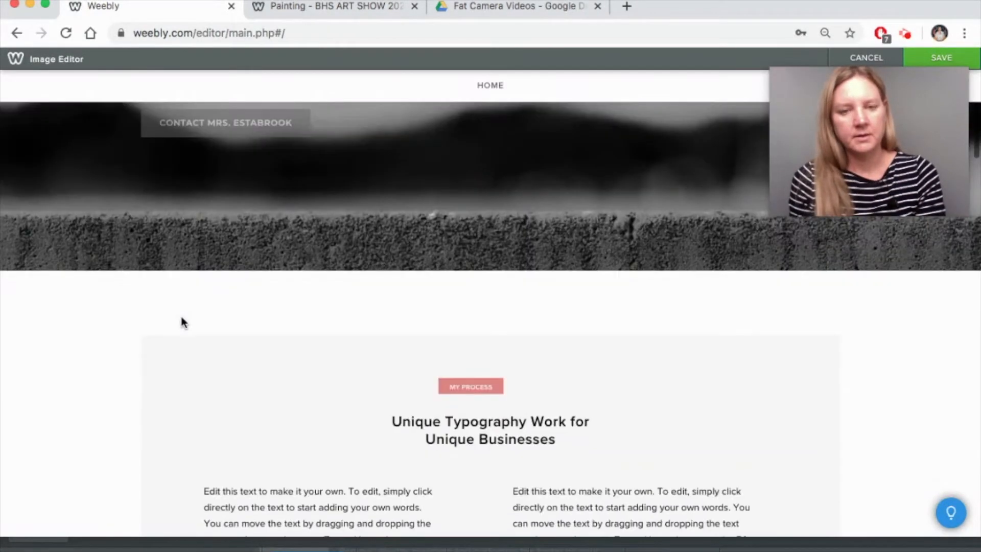
{"action": "scroll", "coordinate": [182, 318], "scroll_direction": "down", "scroll_amount": 10}
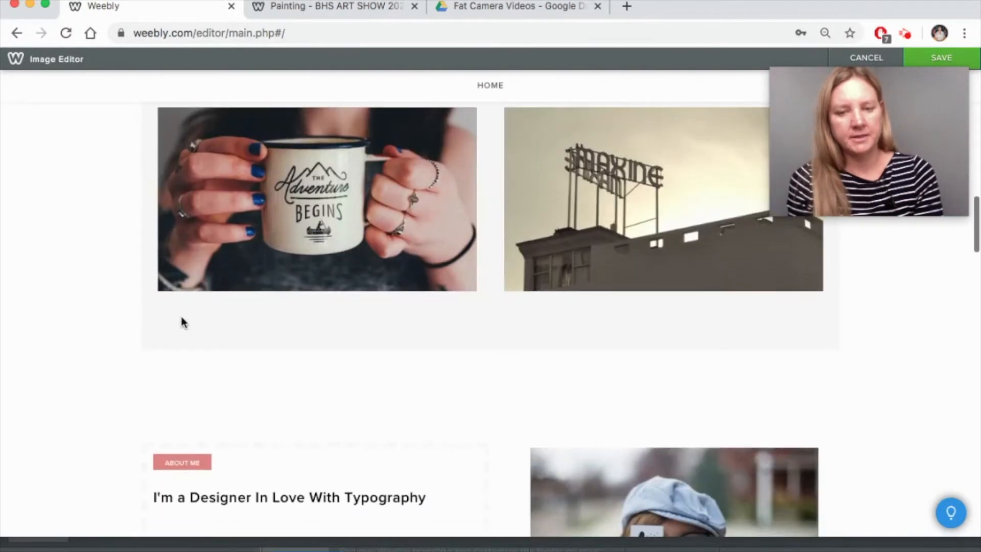
{"action": "scroll", "coordinate": [182, 322], "scroll_direction": "down", "scroll_amount": 5}
{"action": "scroll", "coordinate": [182, 322], "scroll_direction": "down", "scroll_amount": 10}
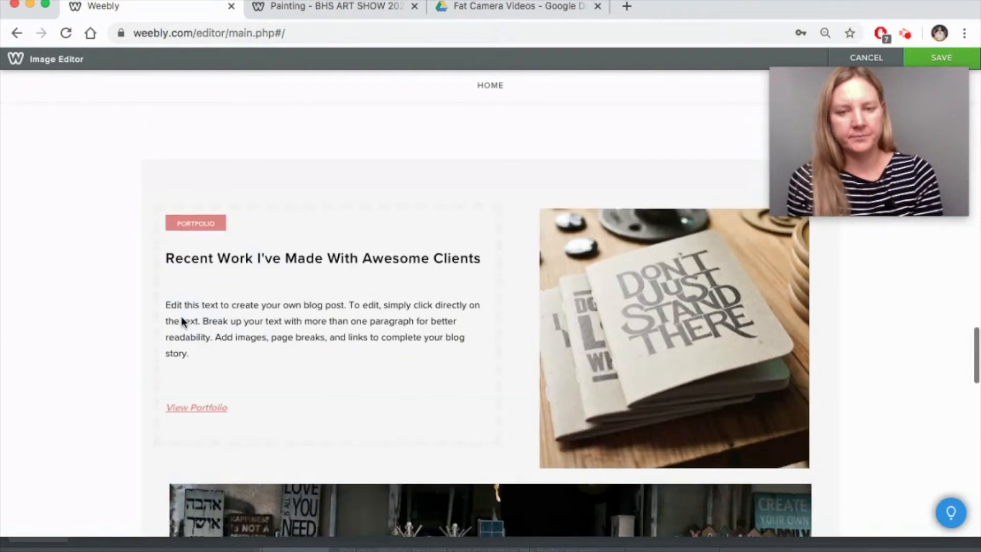
{"action": "scroll", "coordinate": [181, 317], "scroll_direction": "down", "scroll_amount": 8}
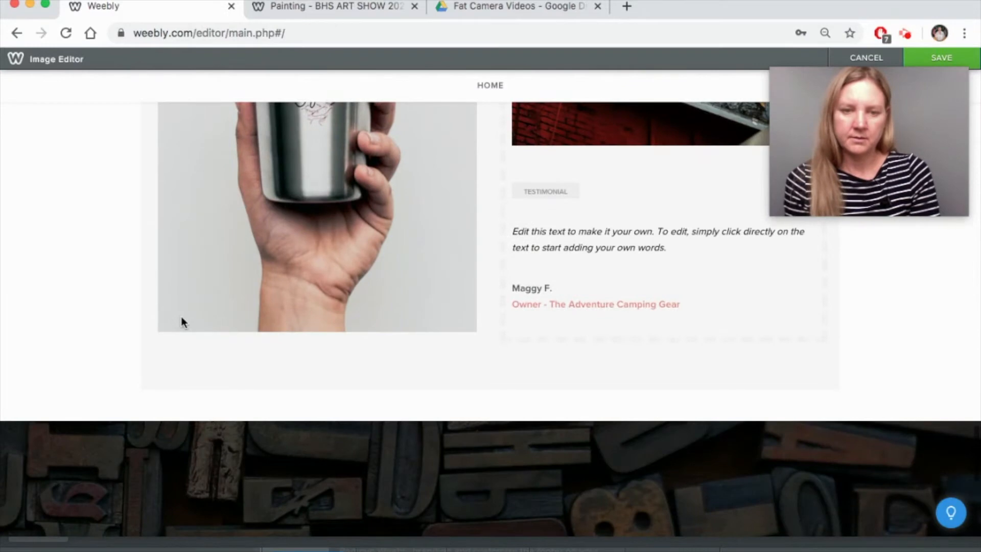
{"action": "scroll", "coordinate": [182, 321], "scroll_direction": "up", "scroll_amount": 15}
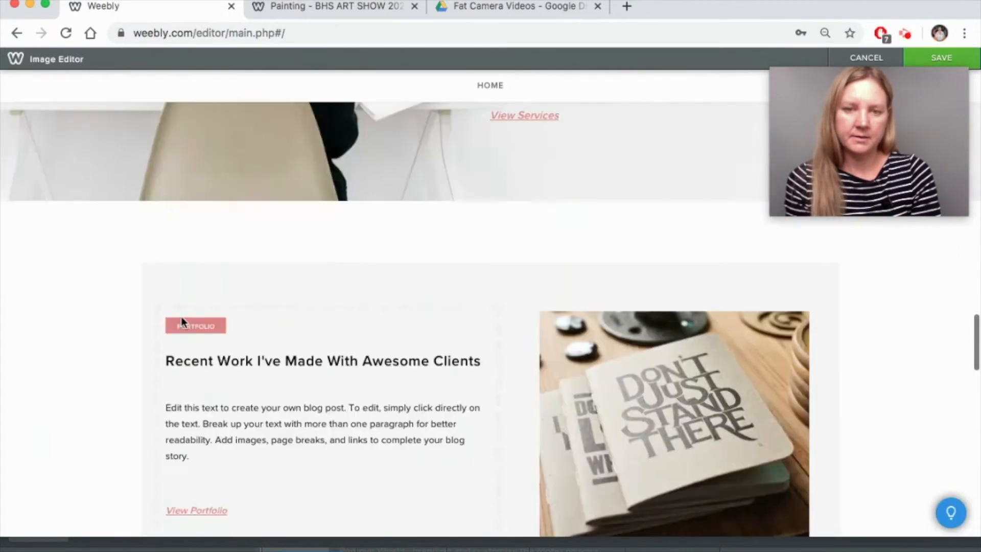
{"action": "scroll", "coordinate": [183, 320], "scroll_direction": "up", "scroll_amount": 10}
{"action": "scroll", "coordinate": [182, 320], "scroll_direction": "down", "scroll_amount": 10}
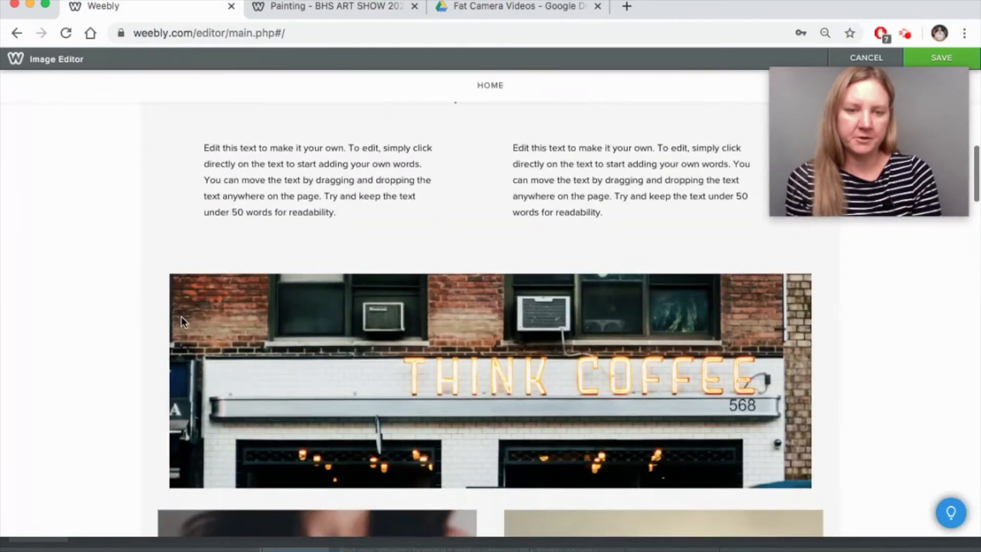
{"action": "scroll", "coordinate": [182, 319], "scroll_direction": "up", "scroll_amount": 5}
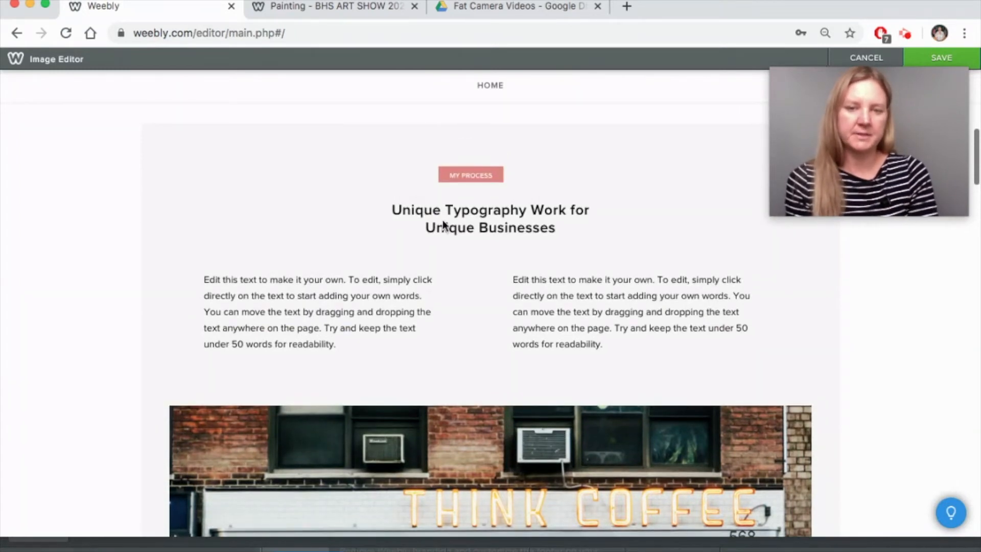
{"action": "scroll", "coordinate": [487, 168], "scroll_direction": "up", "scroll_amount": 3}
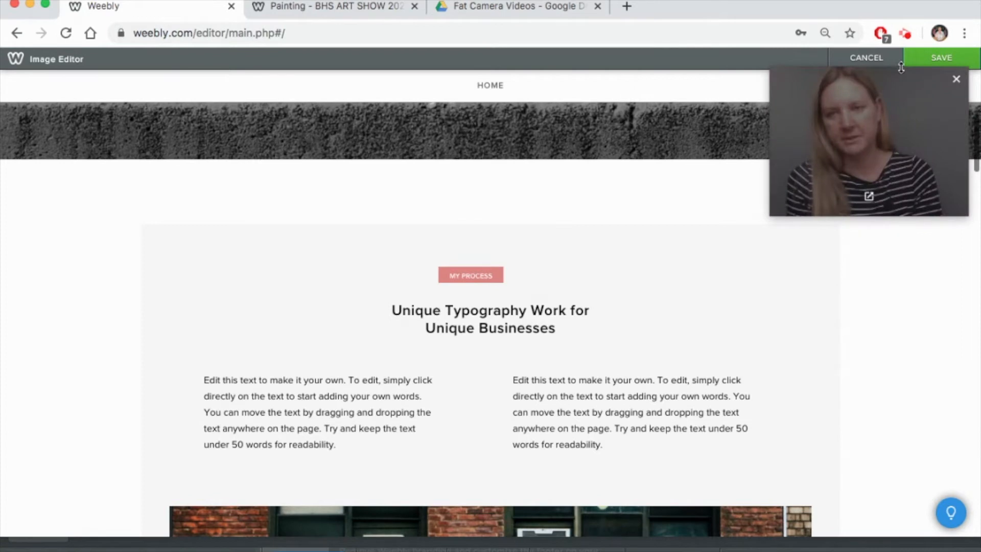
{"action": "left_click", "coordinate": [935, 60]}
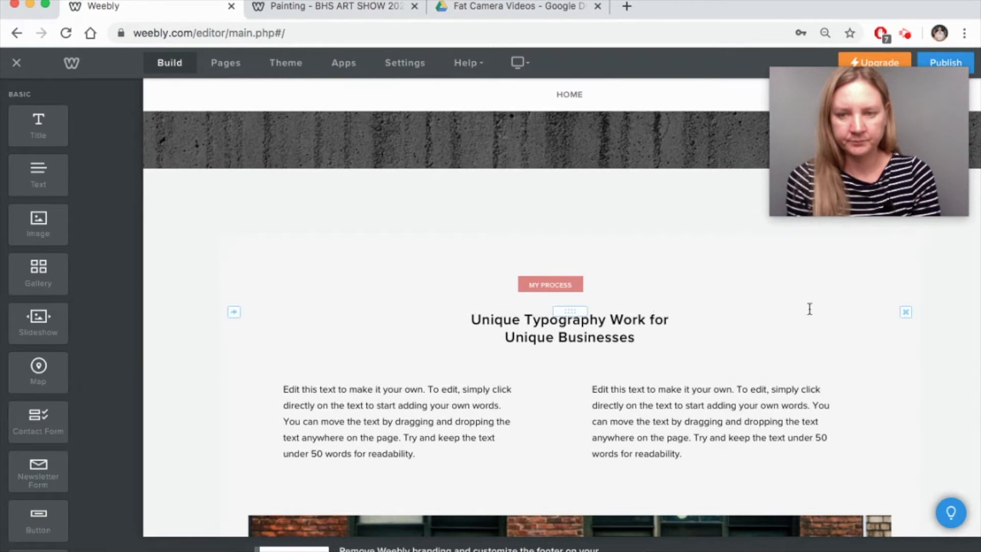
- Delete the Unique Typography Work heading and move the MY PROCESS button to the right
{"action": "mouse_move", "coordinate": [881, 301]}
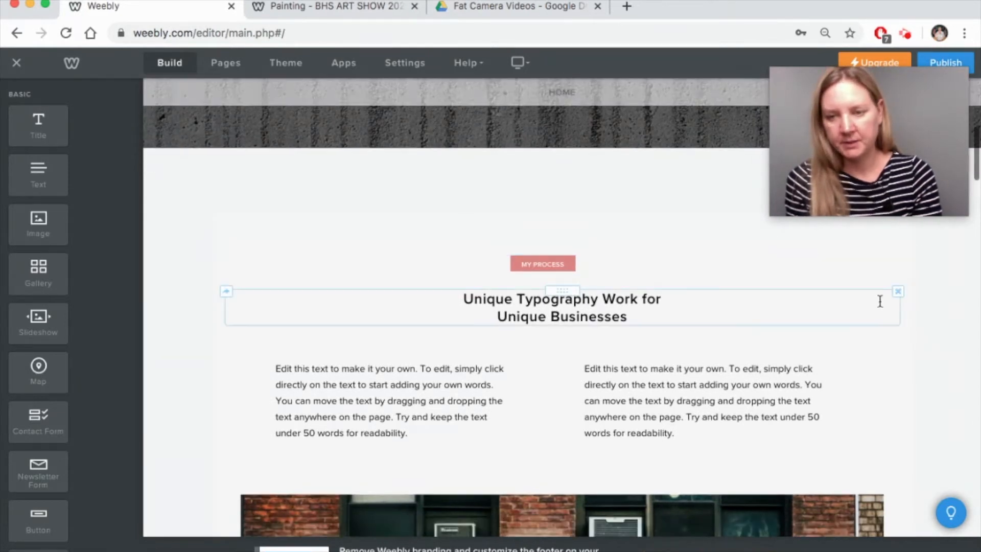
{"action": "left_click", "coordinate": [898, 295]}
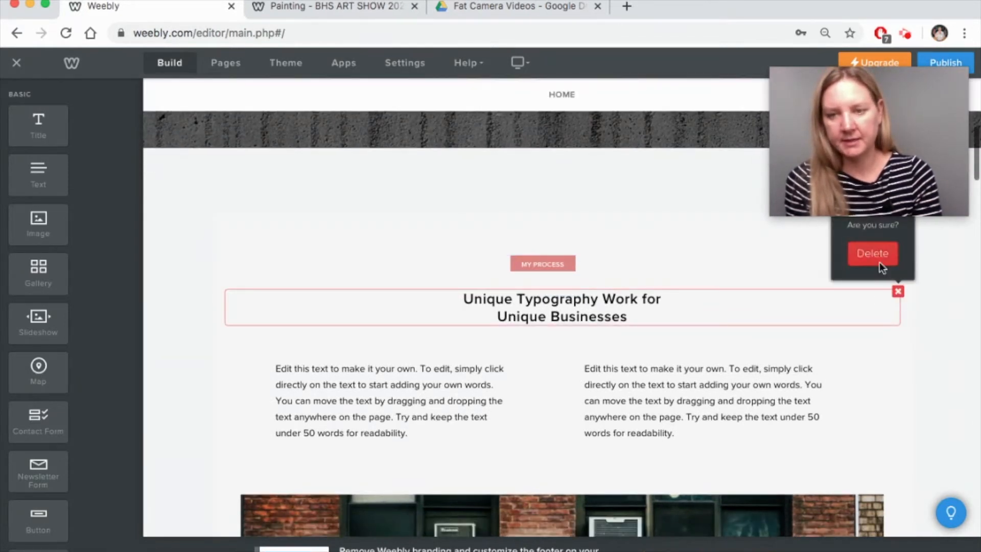
{"action": "left_click", "coordinate": [878, 260]}
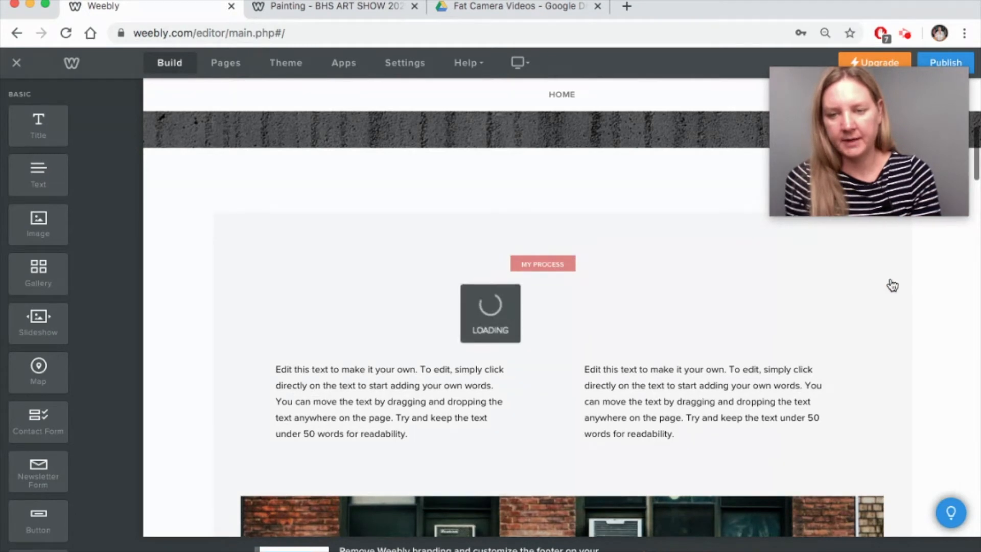
{"action": "mouse_move", "coordinate": [903, 264]}
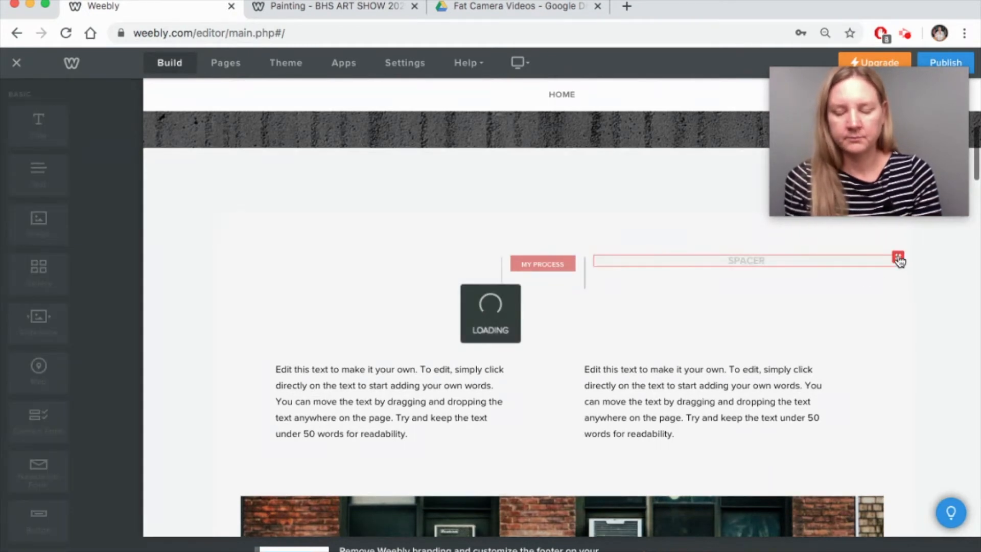
{"action": "left_click_drag", "start_coordinate": [550, 261], "coordinate": [877, 202]}
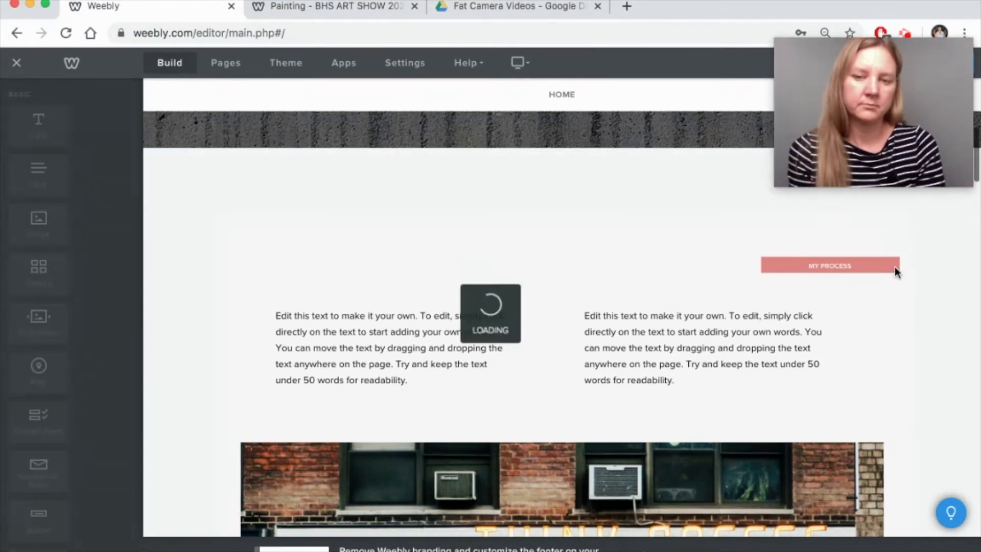
- Select the sample Color Box content section and delete it
{"action": "left_click", "coordinate": [99, 549]}
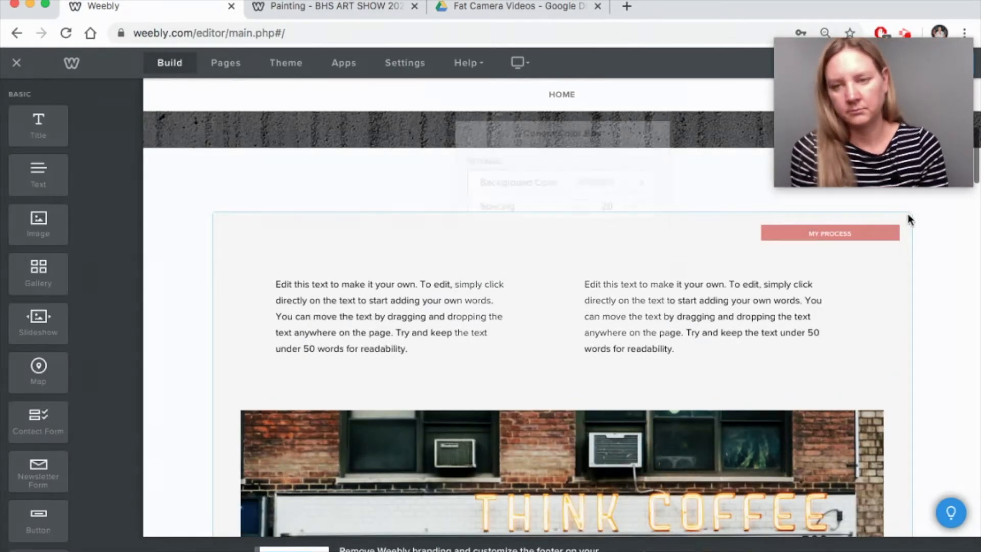
{"action": "left_click", "coordinate": [907, 216]}
{"action": "left_click", "coordinate": [924, 257]}
{"action": "left_click", "coordinate": [911, 213]}
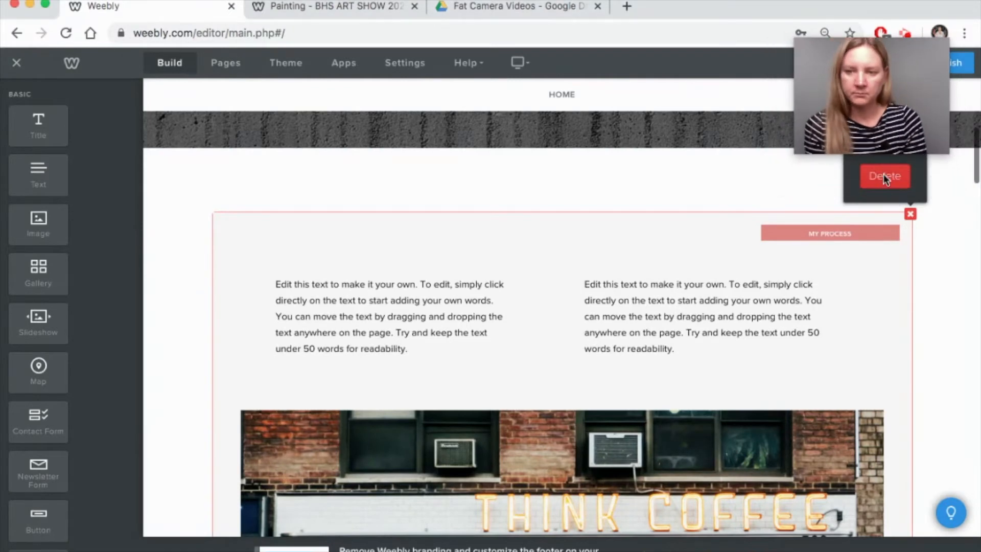
{"action": "left_click", "coordinate": [876, 178]}
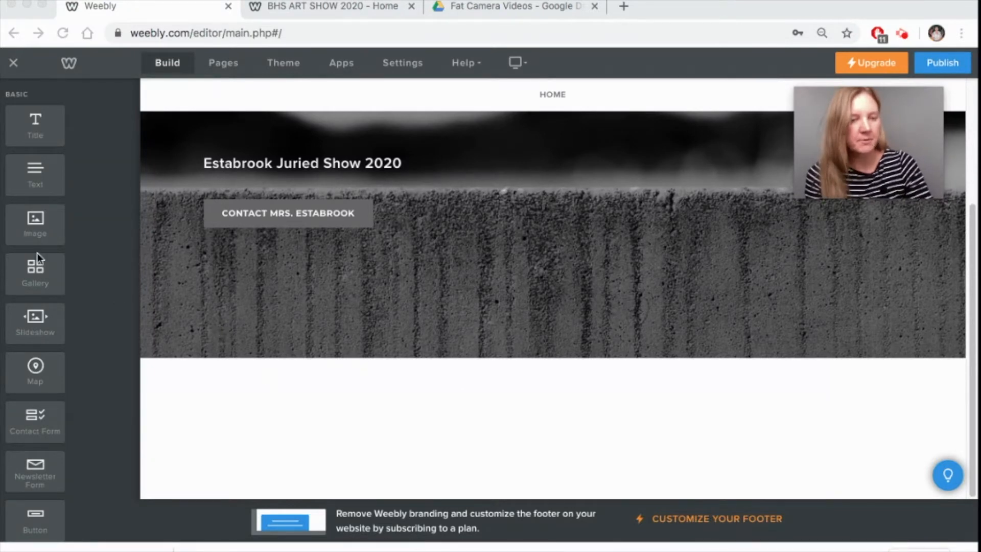
{"action": "left_click", "coordinate": [293, 7]}
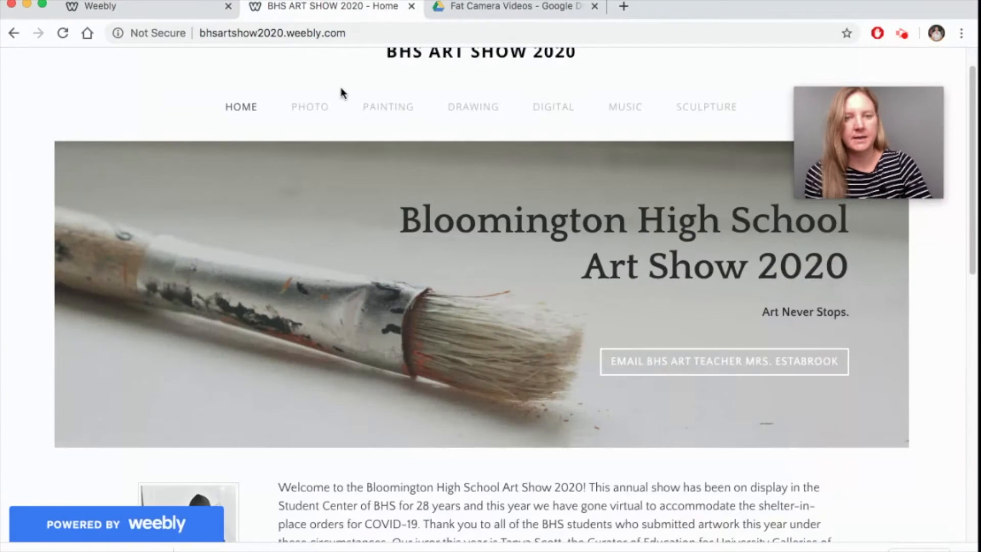
{"action": "scroll", "coordinate": [538, 469], "scroll_direction": "down", "scroll_amount": 3}
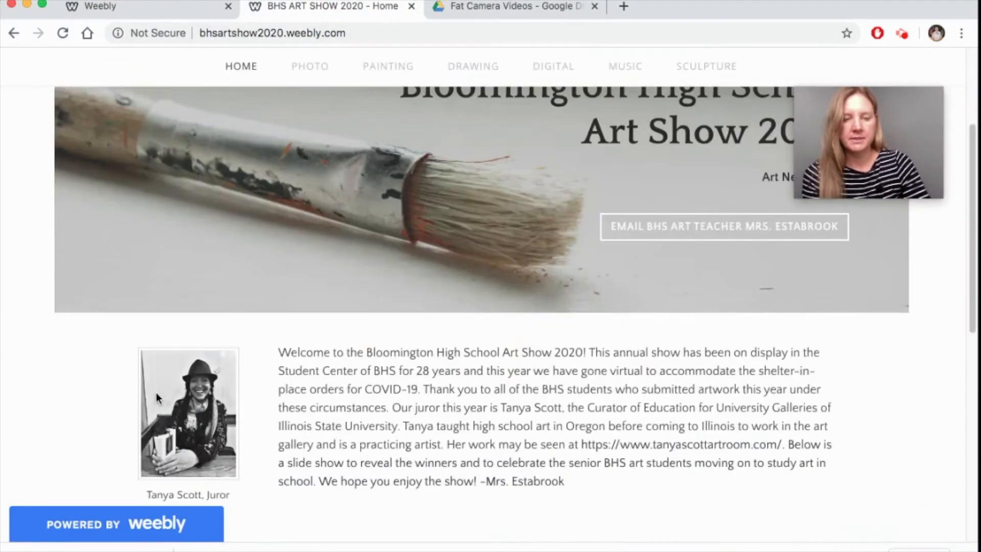
{"action": "scroll", "coordinate": [518, 421], "scroll_direction": "down", "scroll_amount": 4}
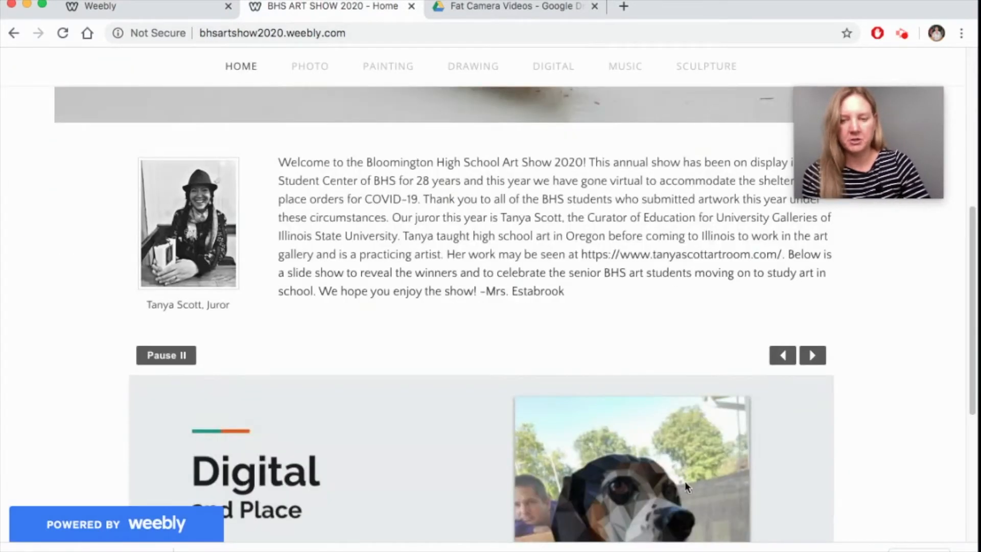
{"action": "scroll", "coordinate": [577, 458], "scroll_direction": "up", "scroll_amount": 7}
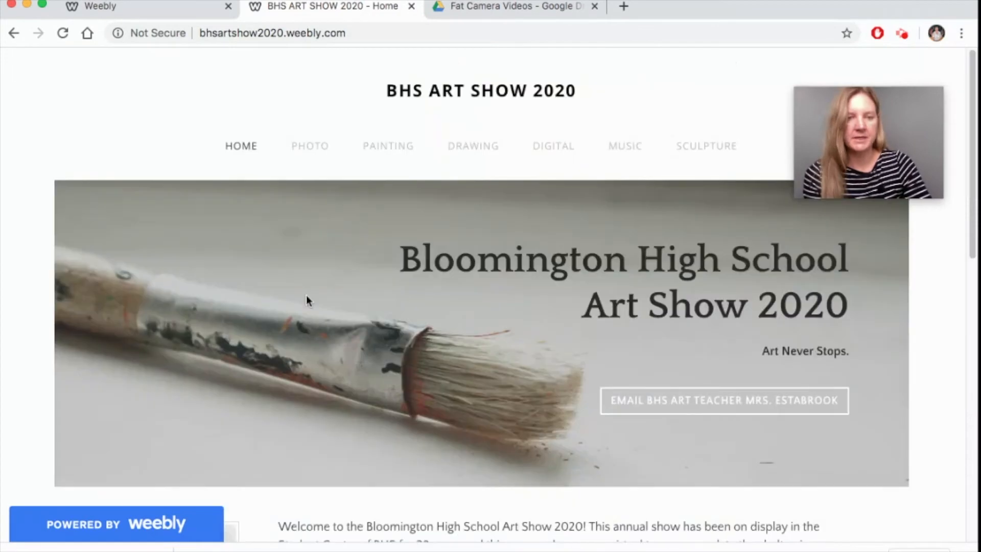
{"action": "left_click", "coordinate": [128, 13]}
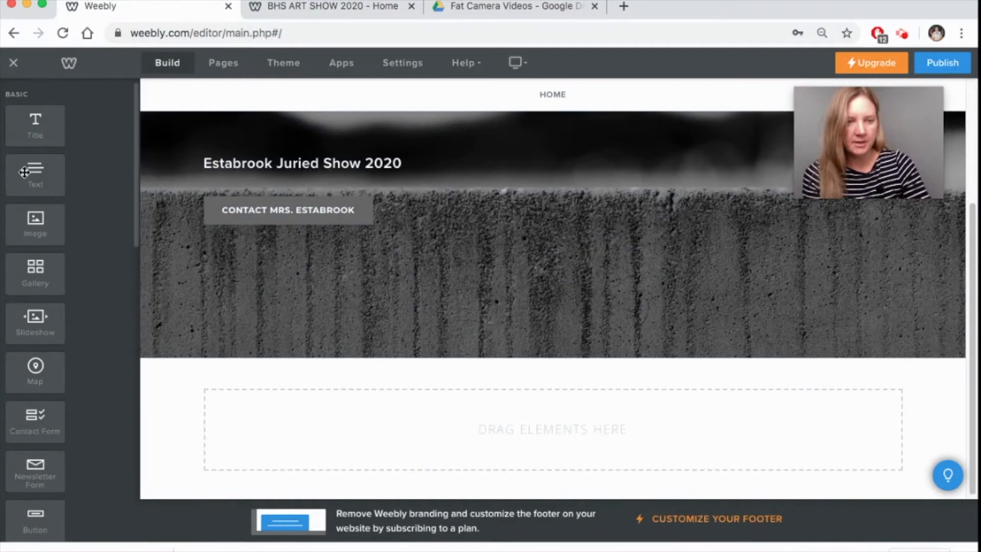
- Add a text block below the header with an image block beside it, narrowing the image column
{"action": "left_click_drag", "start_coordinate": [24, 173], "coordinate": [501, 445]}
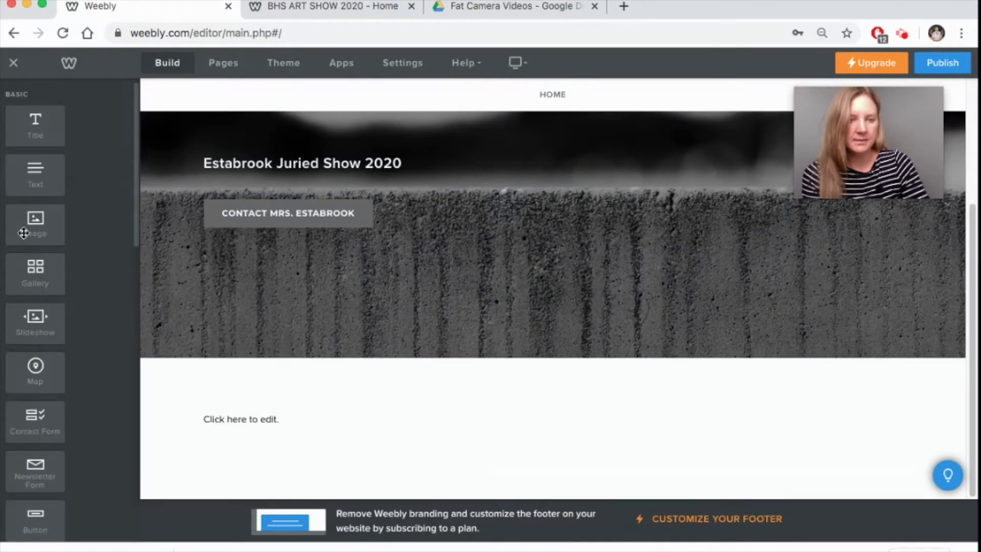
{"action": "left_click_drag", "start_coordinate": [24, 230], "coordinate": [201, 421]}
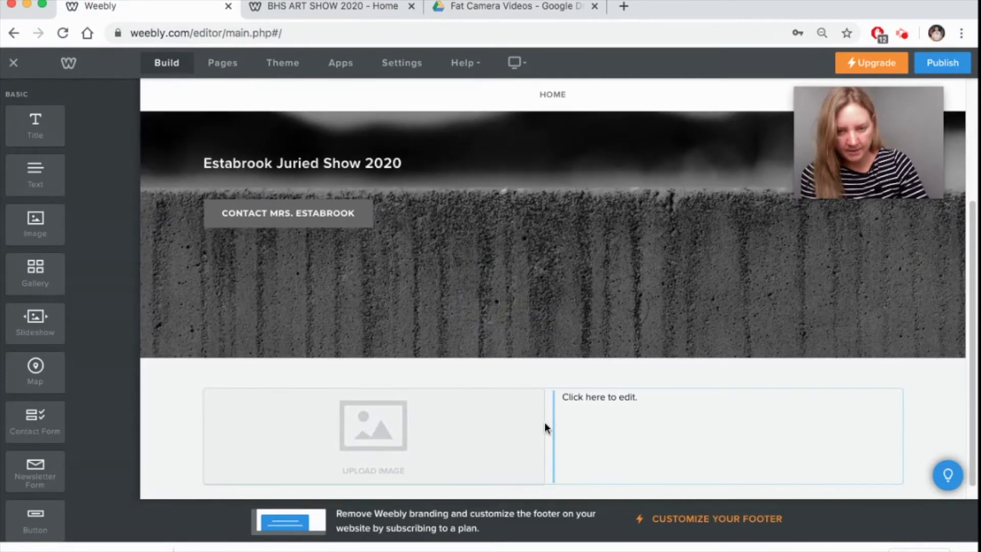
{"action": "left_click_drag", "start_coordinate": [545, 423], "coordinate": [441, 422]}
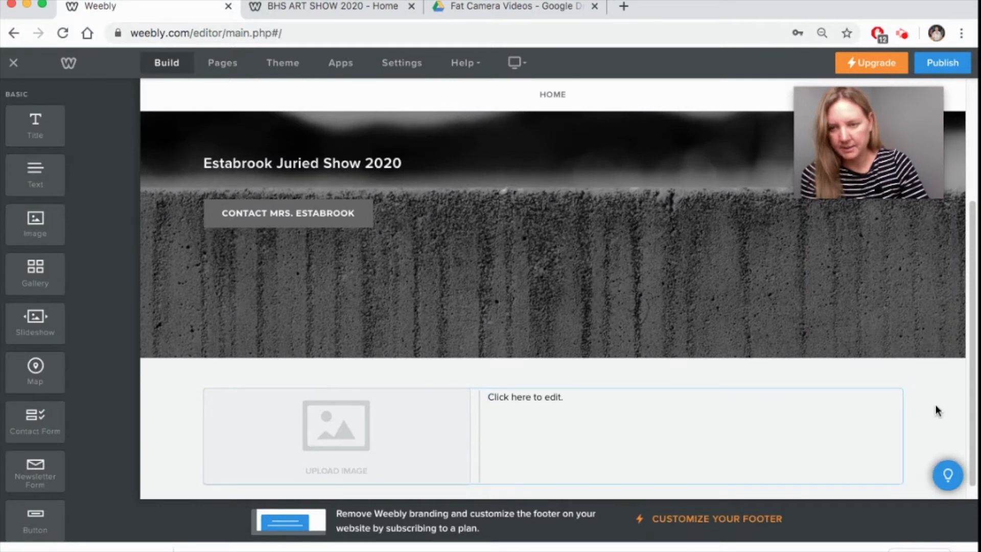
- Upload the portrait 2DIGCgQi_400x400.jpg from the Desktop into the image block
{"action": "left_click", "coordinate": [335, 423]}
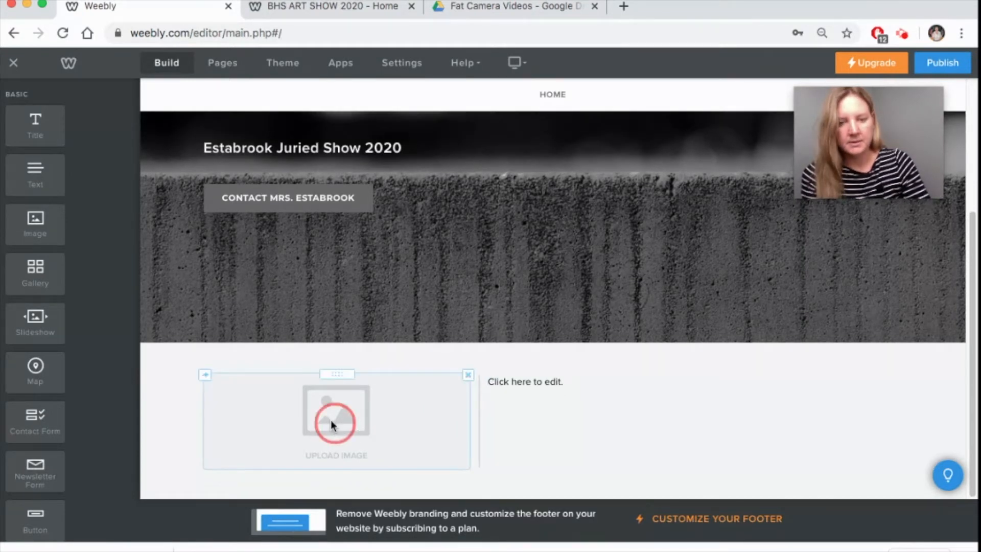
{"action": "left_click", "coordinate": [405, 335]}
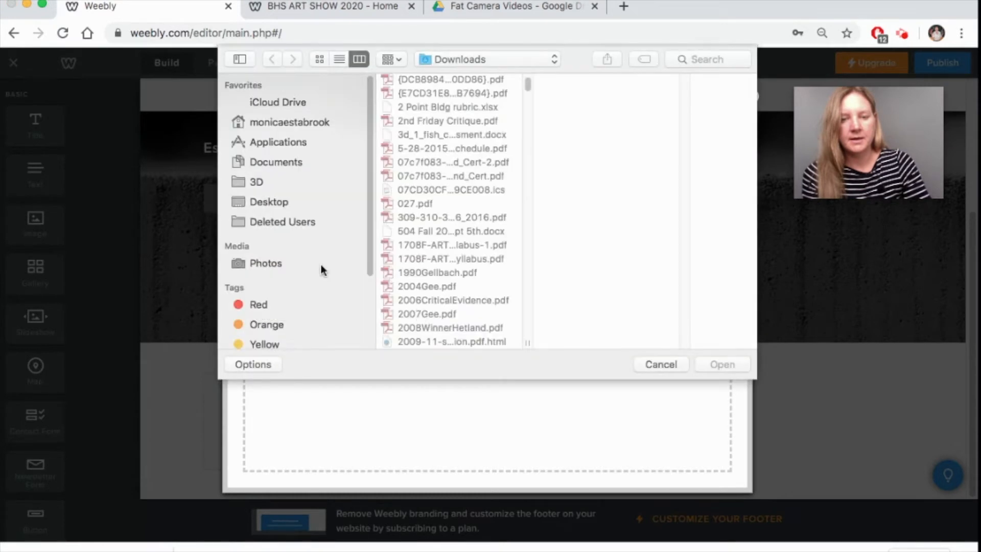
{"action": "left_click", "coordinate": [263, 201]}
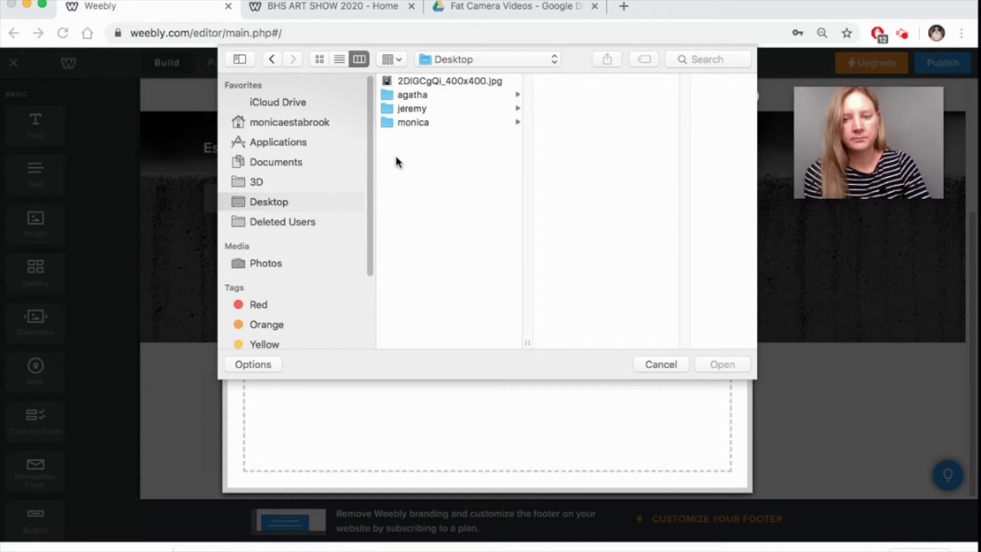
{"action": "left_click", "coordinate": [417, 81]}
{"action": "left_click", "coordinate": [724, 364]}
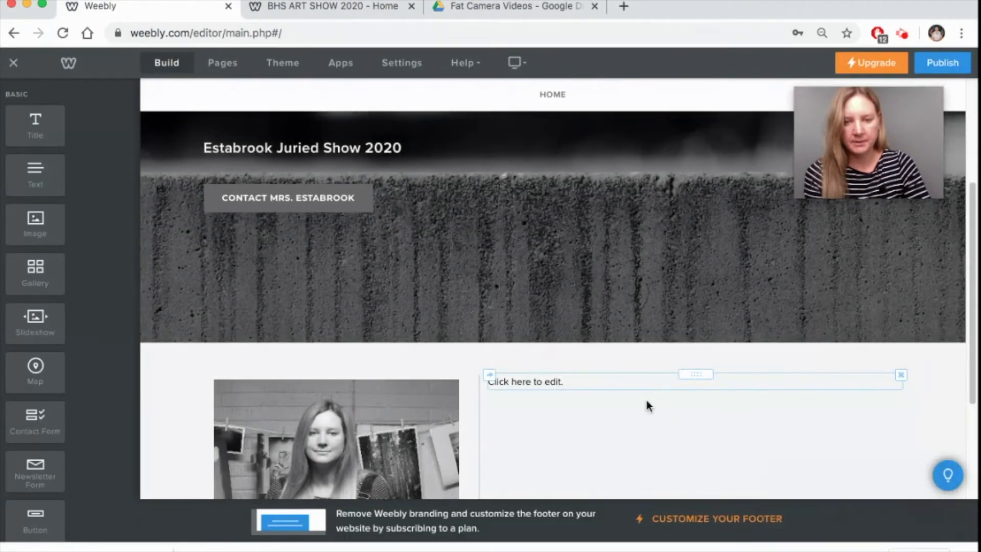
- Narrow the portrait column, enter 'Write about the show.' as the text, and view the live site
{"action": "scroll", "coordinate": [646, 404], "scroll_direction": "down", "scroll_amount": 4}
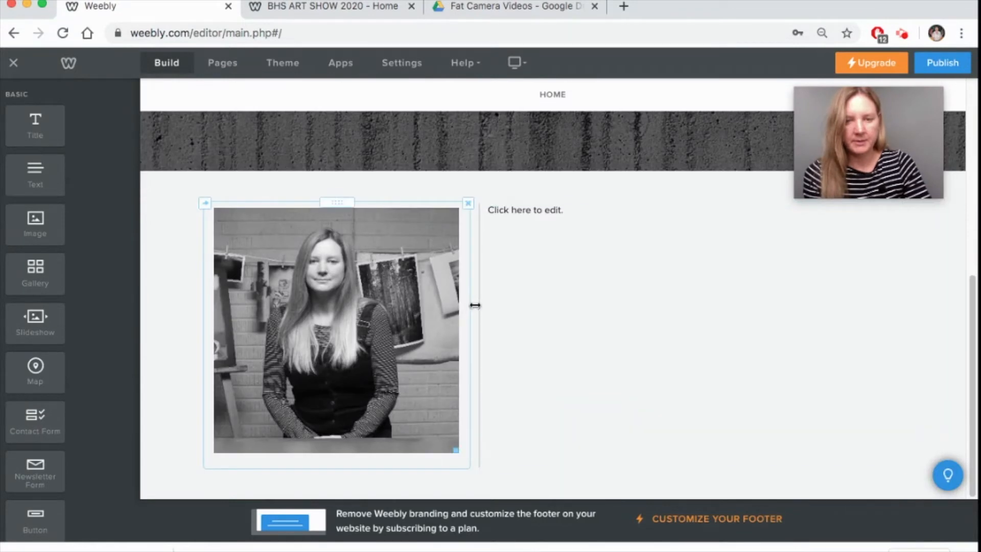
{"action": "left_click_drag", "start_coordinate": [479, 307], "coordinate": [425, 307]}
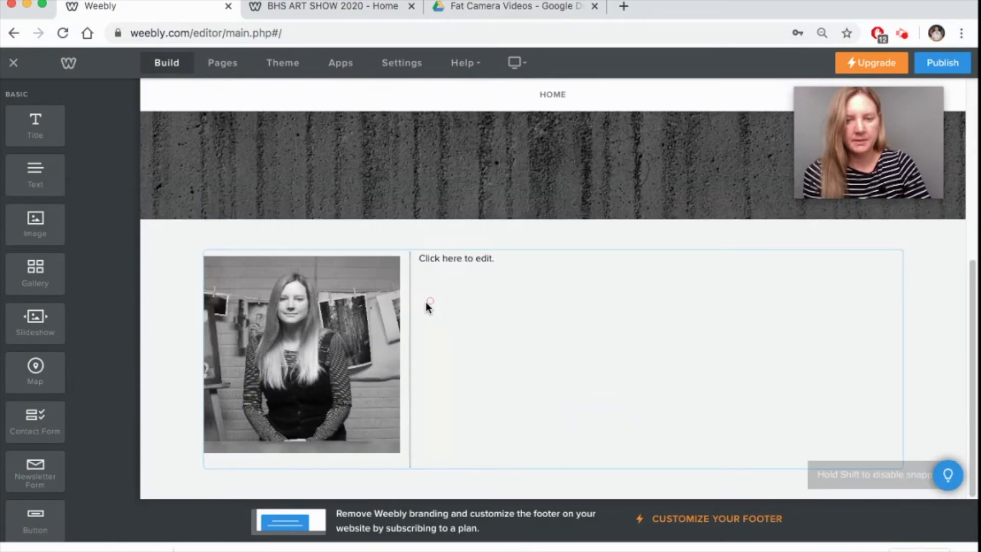
{"action": "left_click", "coordinate": [390, 314]}
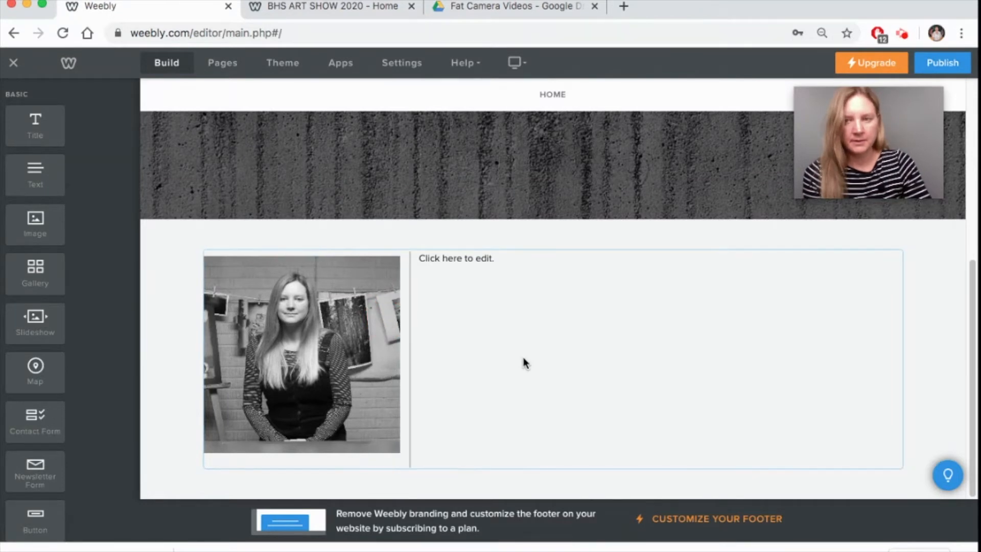
{"action": "left_click", "coordinate": [486, 258]}
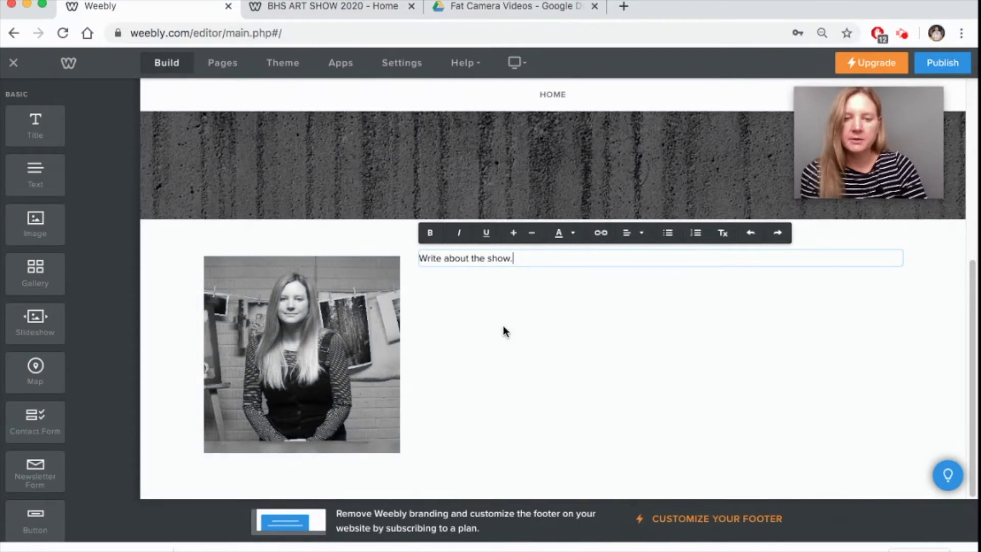
{"action": "left_click", "coordinate": [337, 8]}
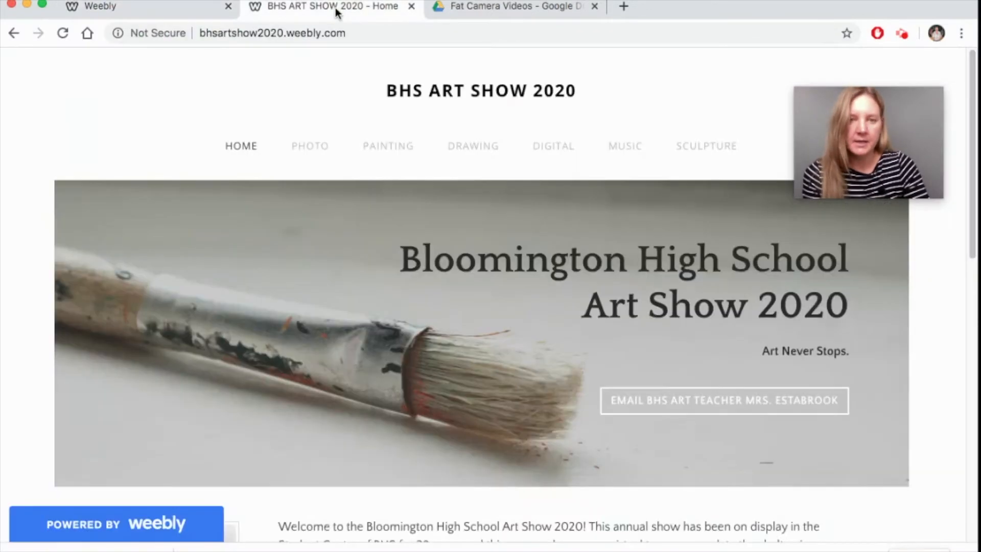
- Scroll through the live site's welcome text and juror photo, then return to the editor
{"action": "scroll", "coordinate": [643, 398], "scroll_direction": "down", "scroll_amount": 3}
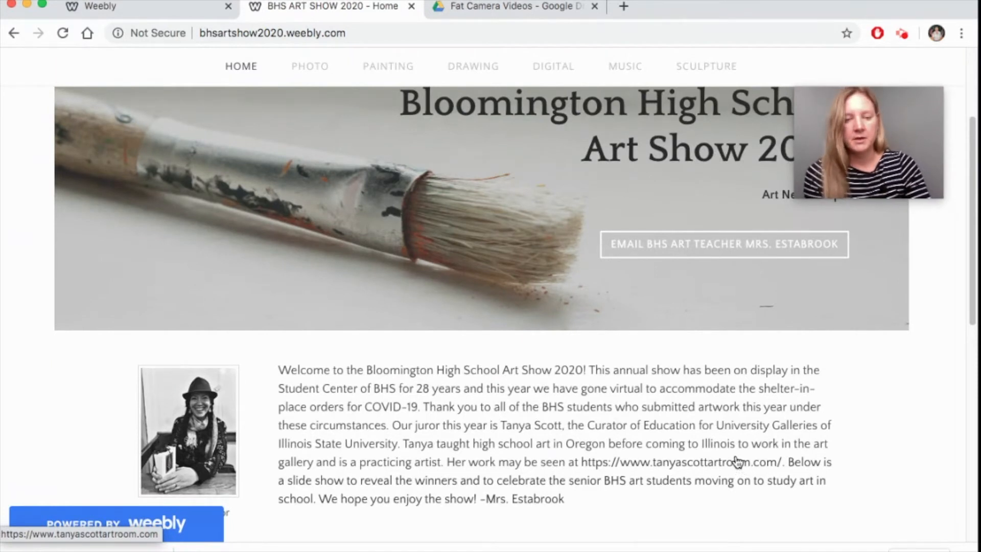
{"action": "scroll", "coordinate": [735, 454], "scroll_direction": "down", "scroll_amount": 1}
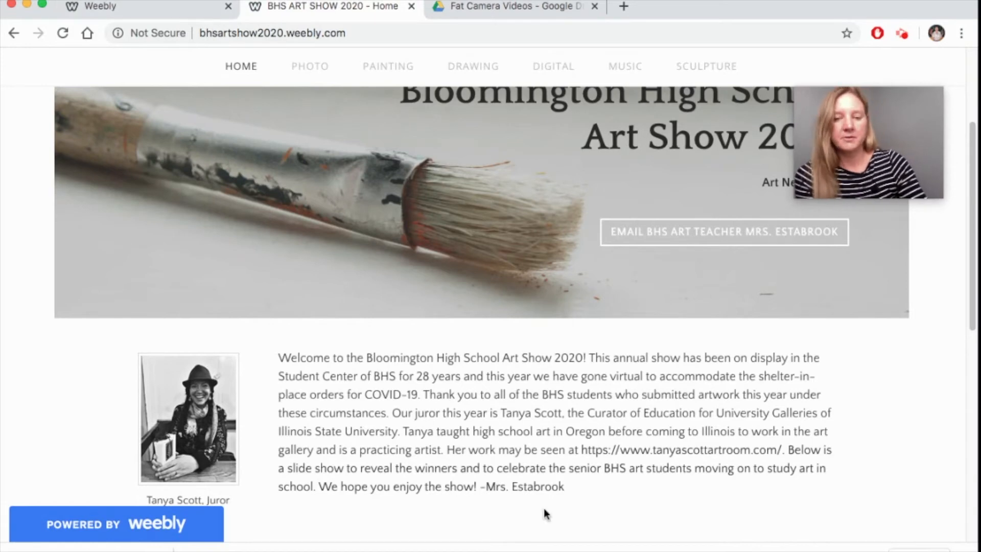
{"action": "left_click", "coordinate": [151, 5]}
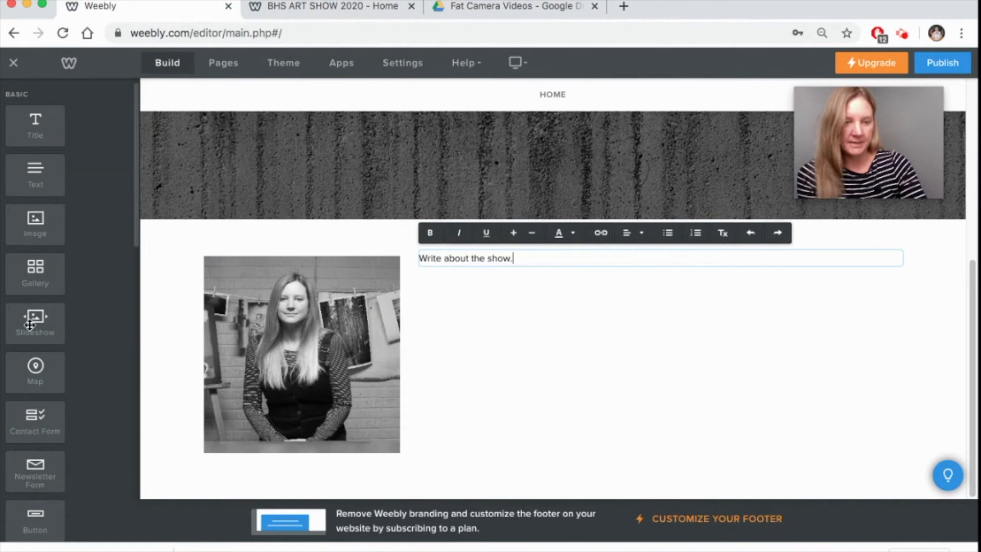
- Add a Simple Slideshow block below the portrait and text, leaving it without photos
{"action": "left_click_drag", "start_coordinate": [29, 325], "coordinate": [524, 478]}
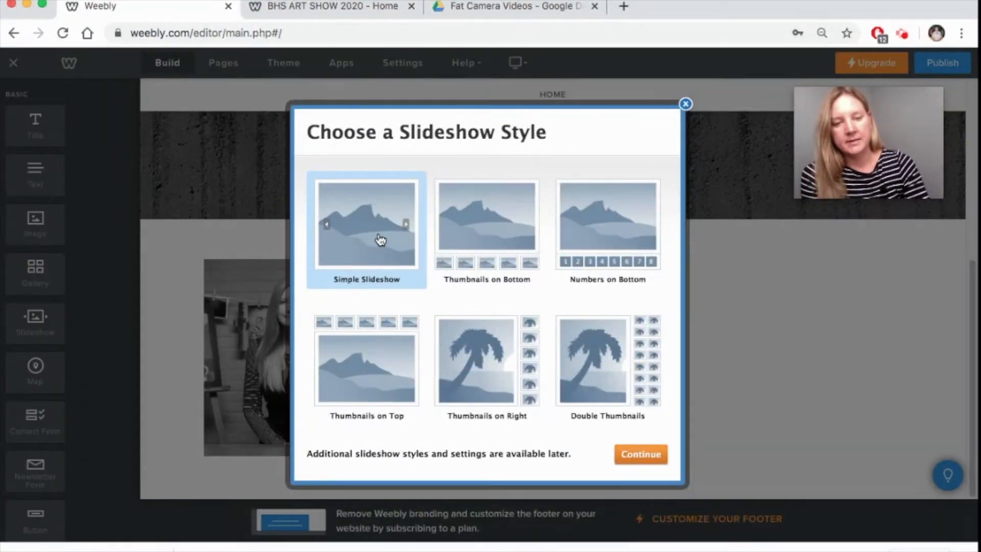
{"action": "left_click", "coordinate": [621, 459]}
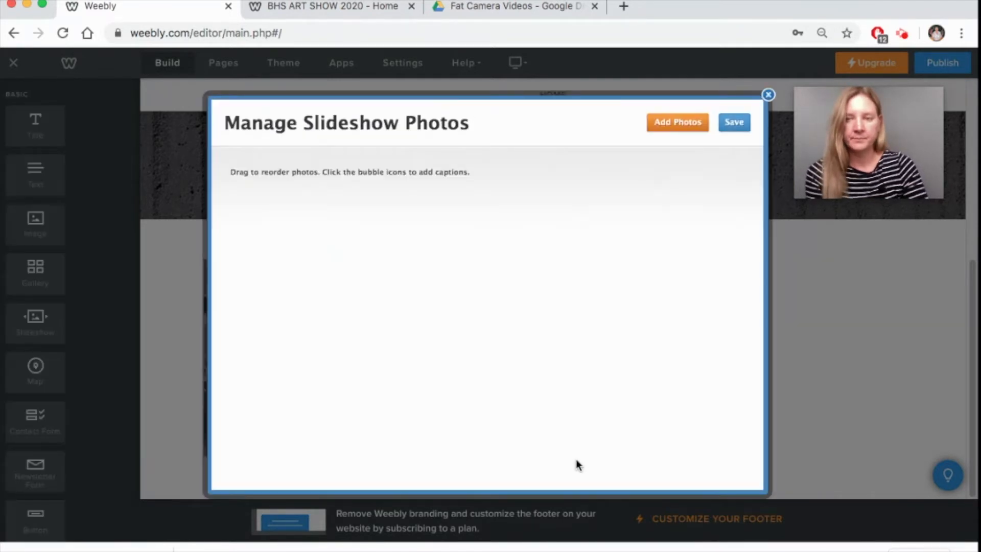
{"action": "left_click", "coordinate": [768, 99]}
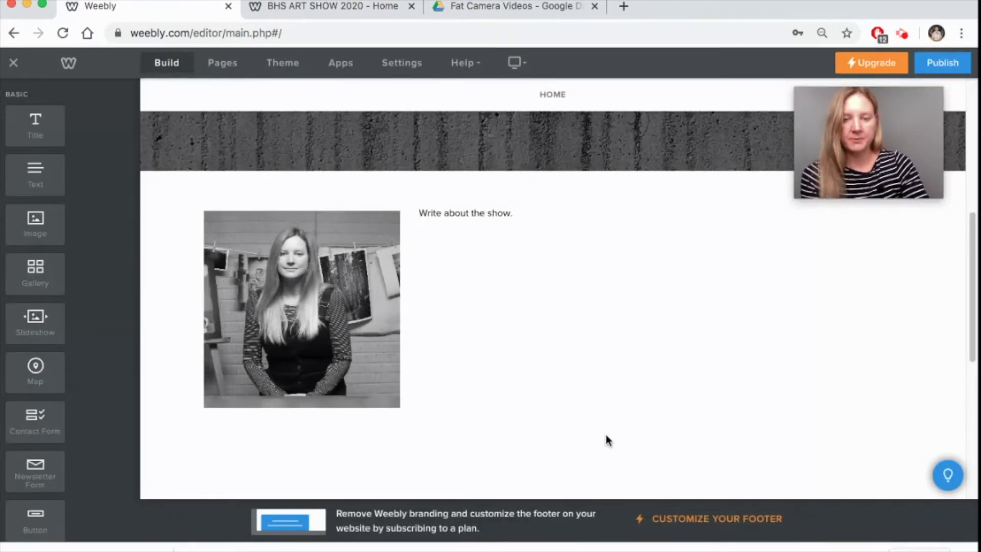
- Publish the site's current changes
{"action": "scroll", "coordinate": [644, 403], "scroll_direction": "down", "scroll_amount": 1}
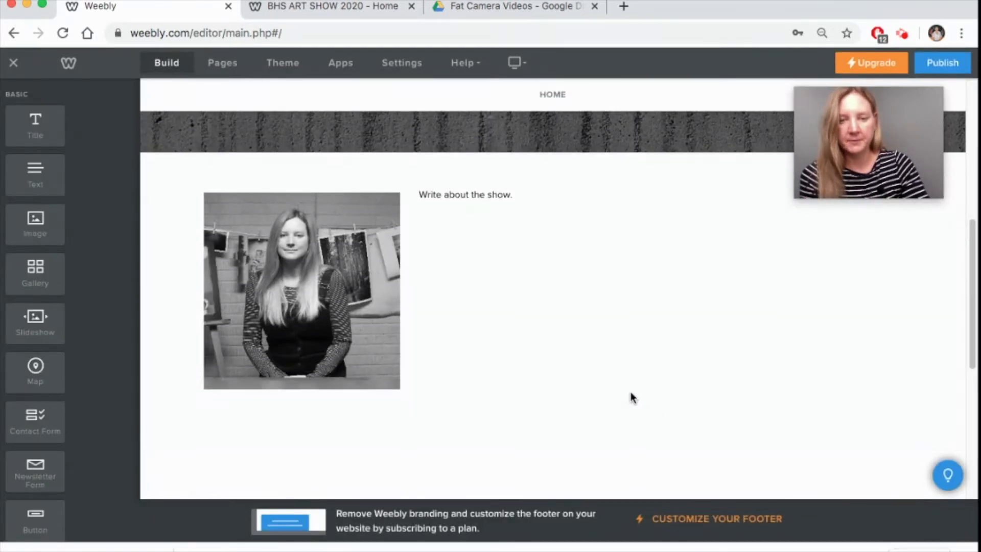
{"action": "scroll", "coordinate": [613, 389], "scroll_direction": "down", "scroll_amount": 4}
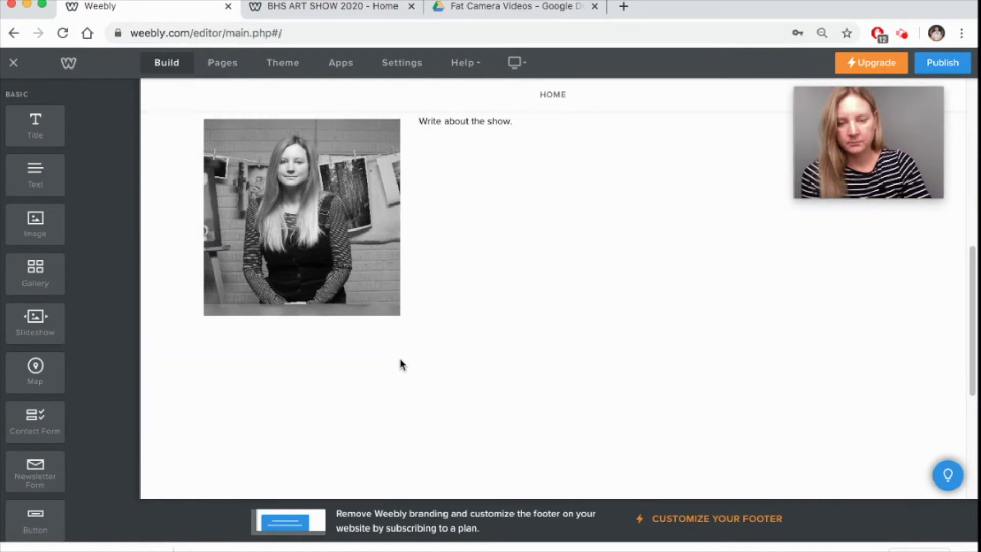
{"action": "left_click", "coordinate": [399, 340]}
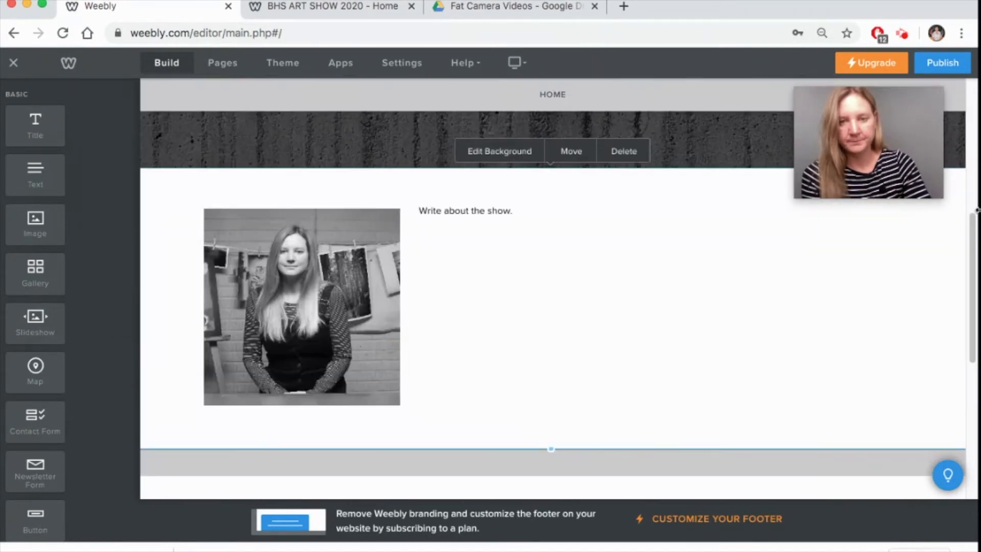
{"action": "left_click", "coordinate": [942, 73]}
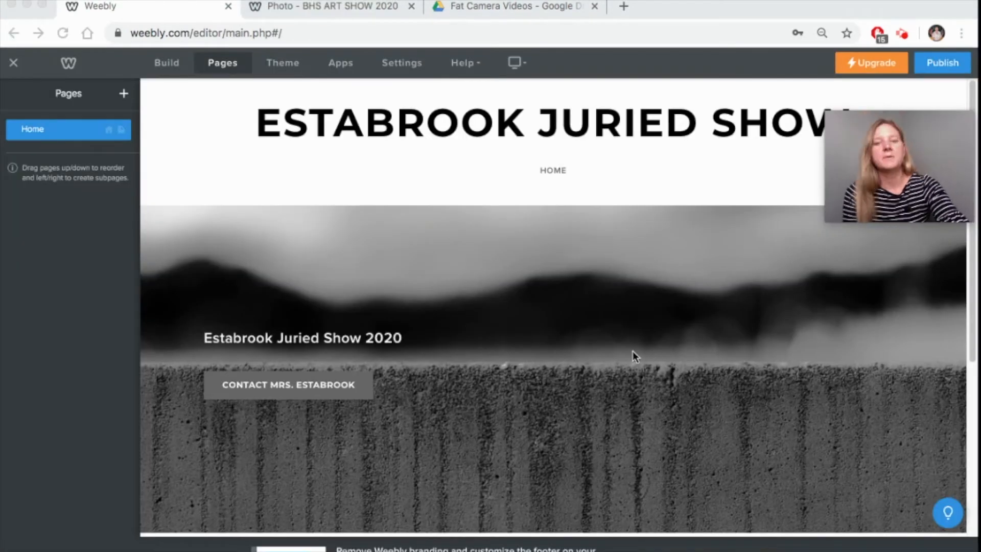
- Add a standard page named 'Photography', keeping it visible in the site navigation
{"action": "scroll", "coordinate": [633, 351], "scroll_direction": "down", "scroll_amount": 1}
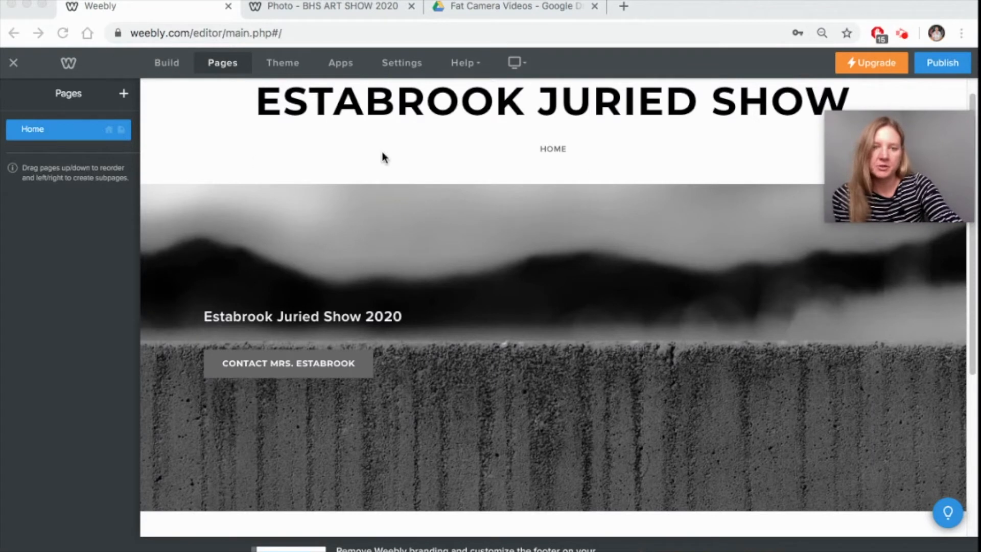
{"action": "left_click", "coordinate": [225, 64]}
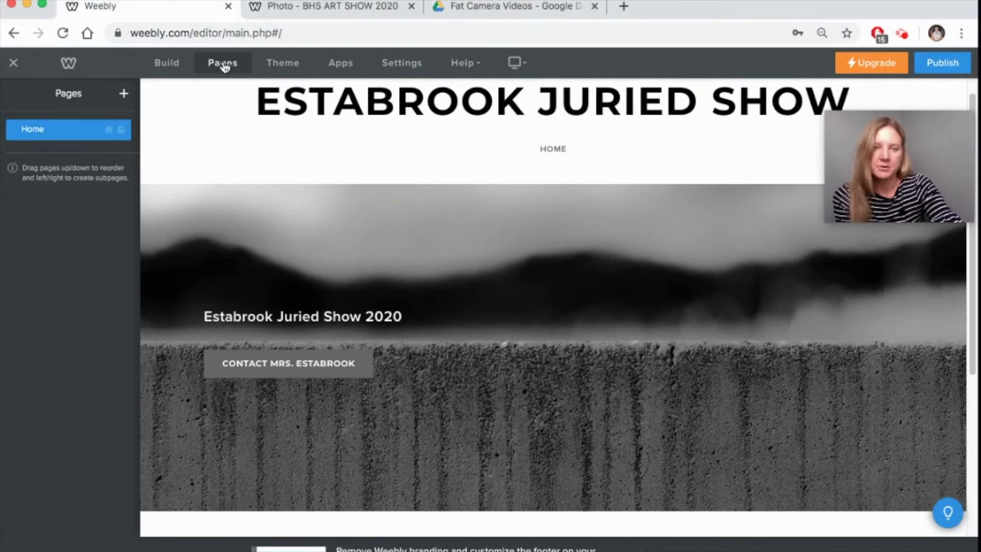
{"action": "left_click", "coordinate": [124, 100]}
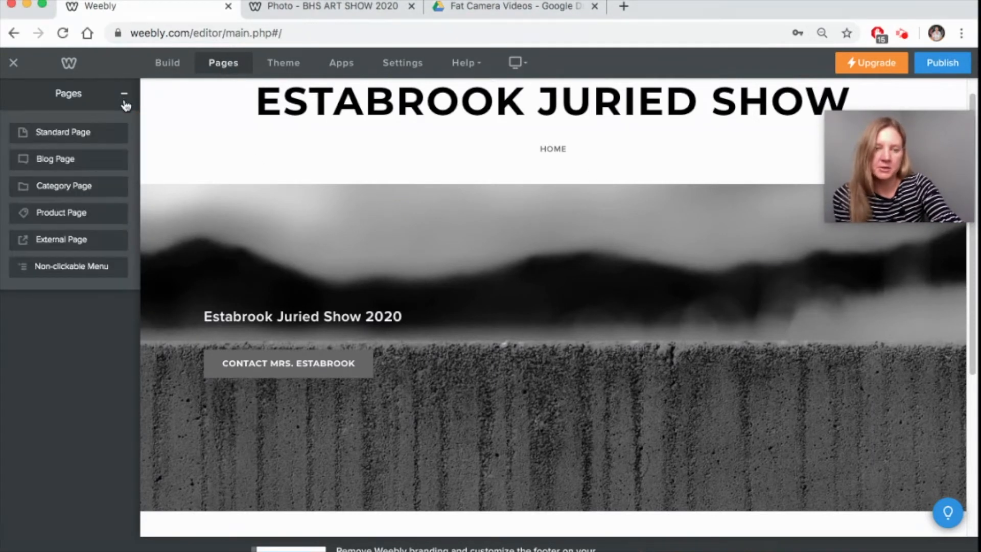
{"action": "left_click", "coordinate": [82, 135]}
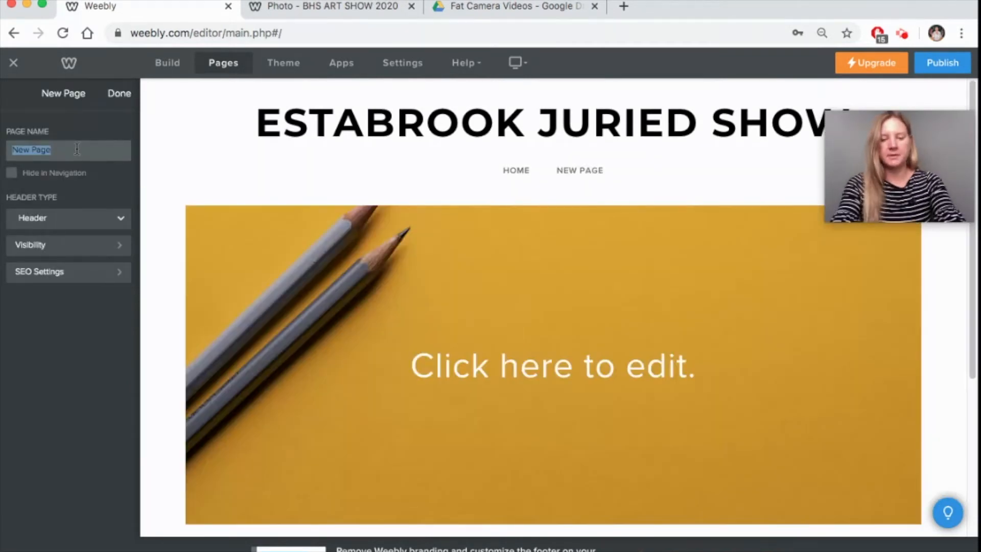
{"action": "type", "text": "Pho"}
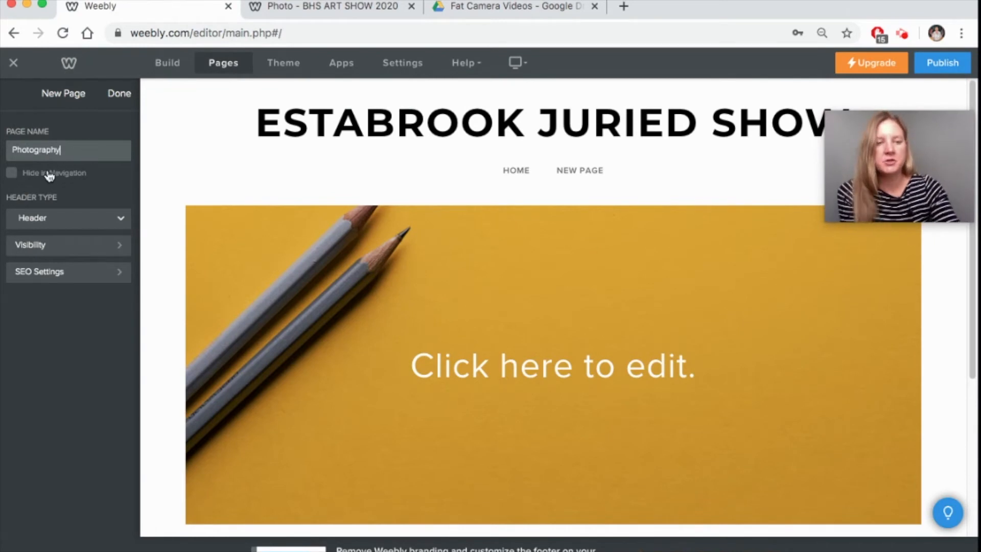
{"action": "type", "text": "tography"}
{"action": "left_click", "coordinate": [13, 176]}
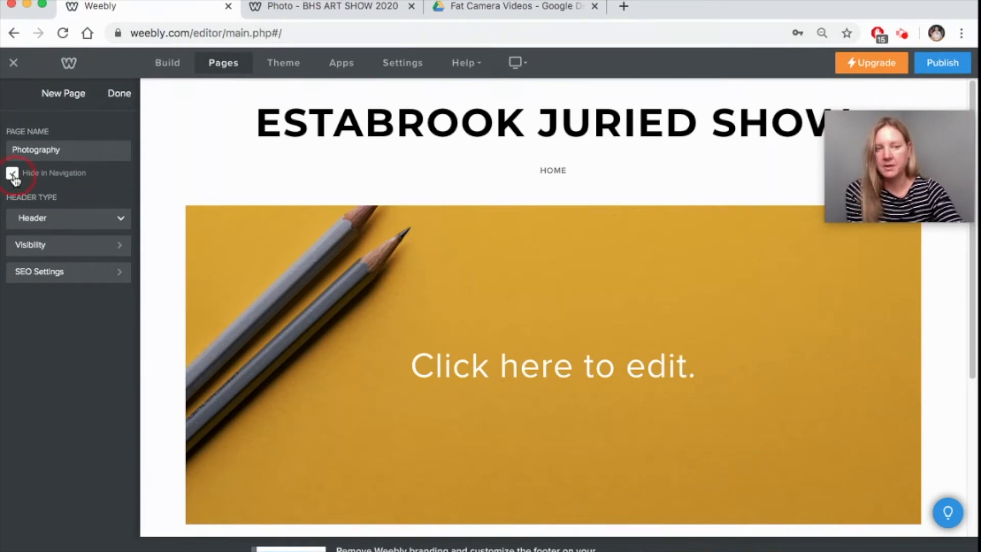
{"action": "left_click", "coordinate": [12, 174]}
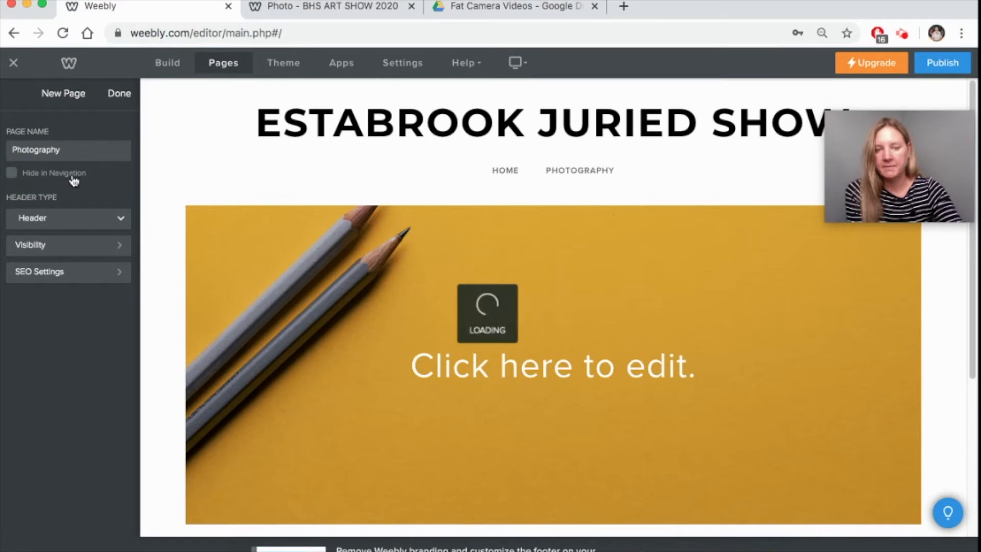
- Set the Photography page's header type to No Header and finish its settings
{"action": "scroll", "coordinate": [530, 337], "scroll_direction": "down", "scroll_amount": 2}
{"action": "scroll", "coordinate": [513, 331], "scroll_direction": "up", "scroll_amount": 2}
{"action": "left_click", "coordinate": [115, 220]}
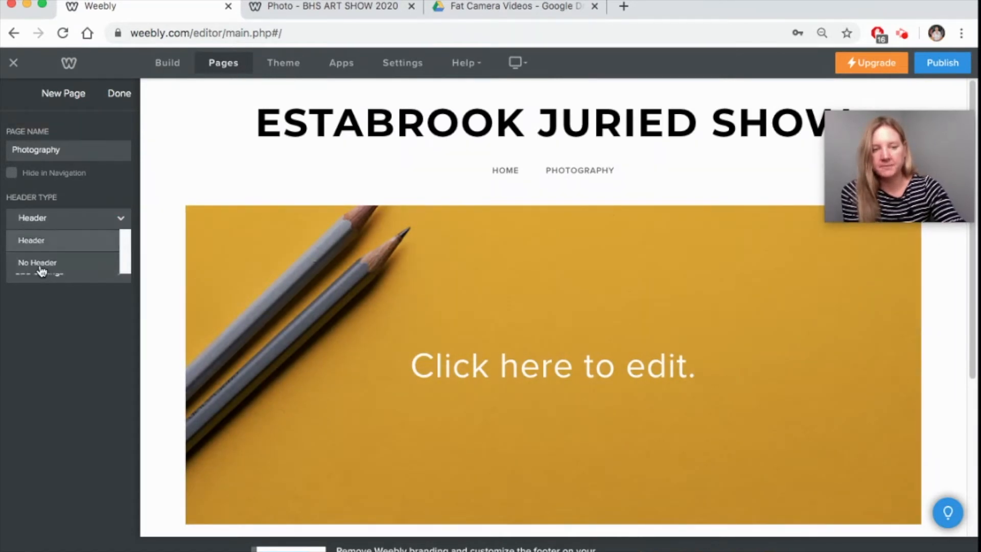
{"action": "left_click", "coordinate": [41, 266]}
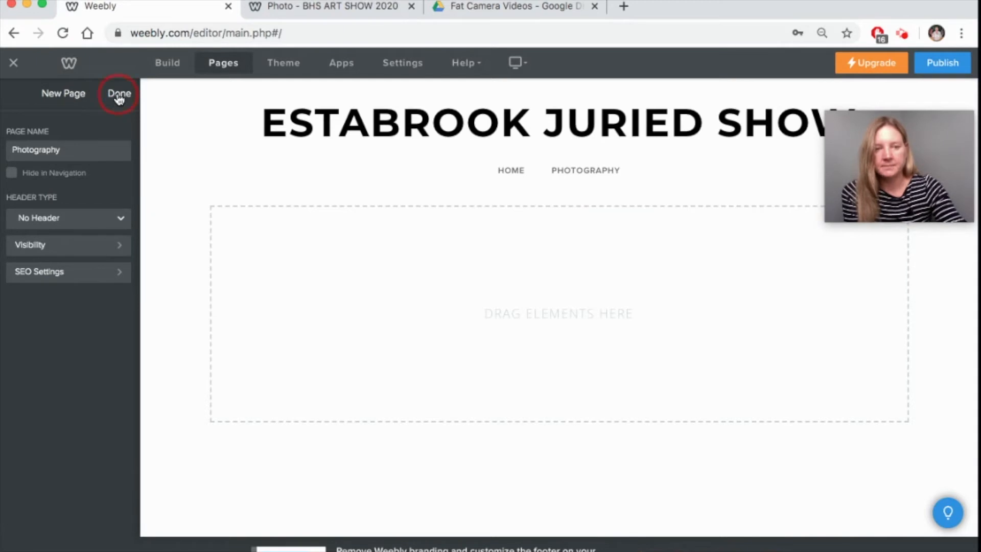
{"action": "left_click", "coordinate": [120, 94]}
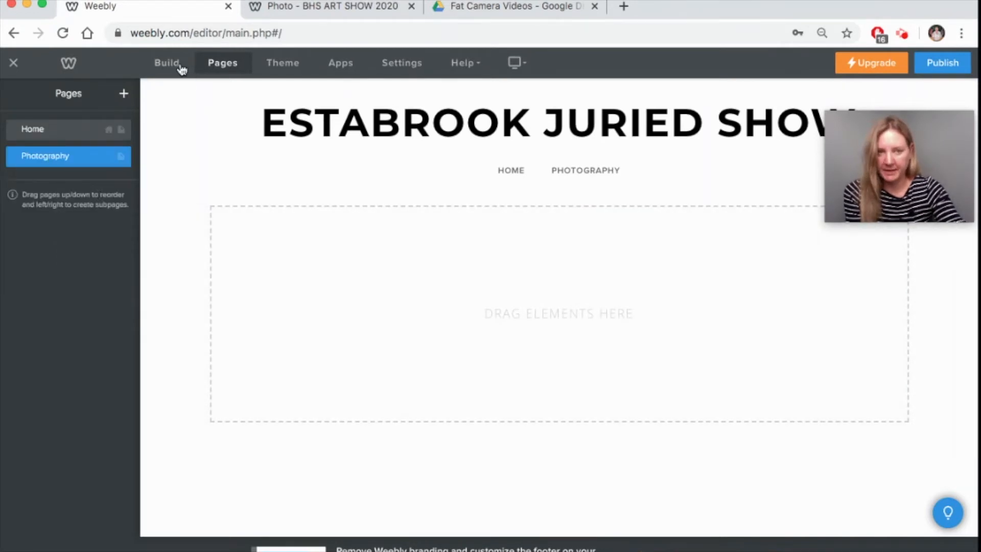
- Drag a Gallery element onto the empty Photography page and begin adding images
{"action": "left_click", "coordinate": [180, 66]}
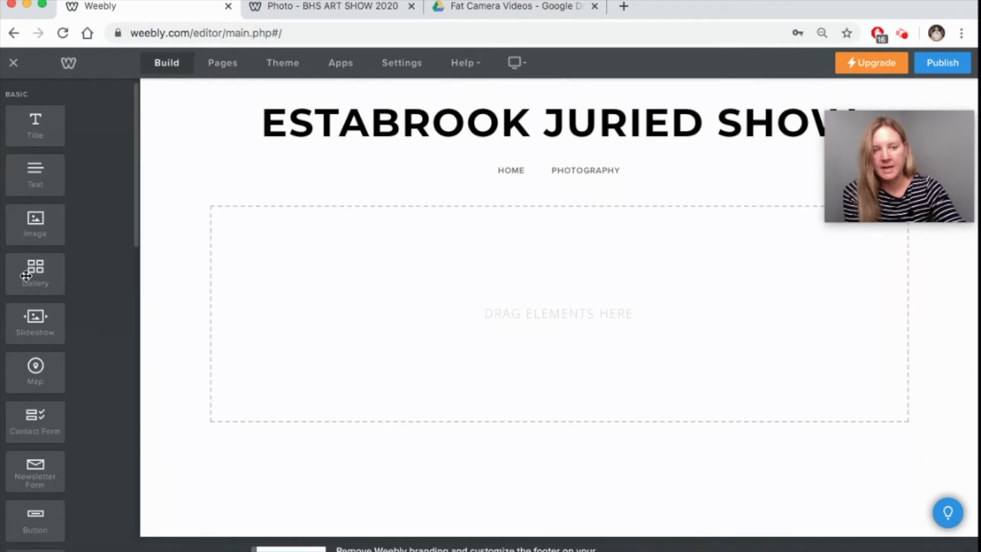
{"action": "left_click_drag", "start_coordinate": [30, 273], "coordinate": [520, 258]}
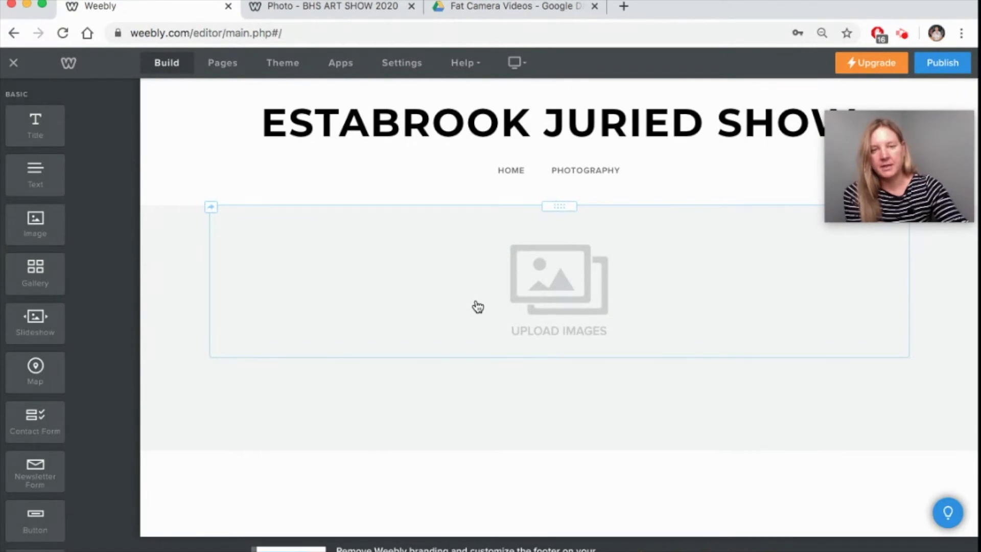
{"action": "left_click", "coordinate": [540, 274]}
- Browse to the video folder in the home directory to choose gallery images
{"action": "left_click", "coordinate": [474, 392]}
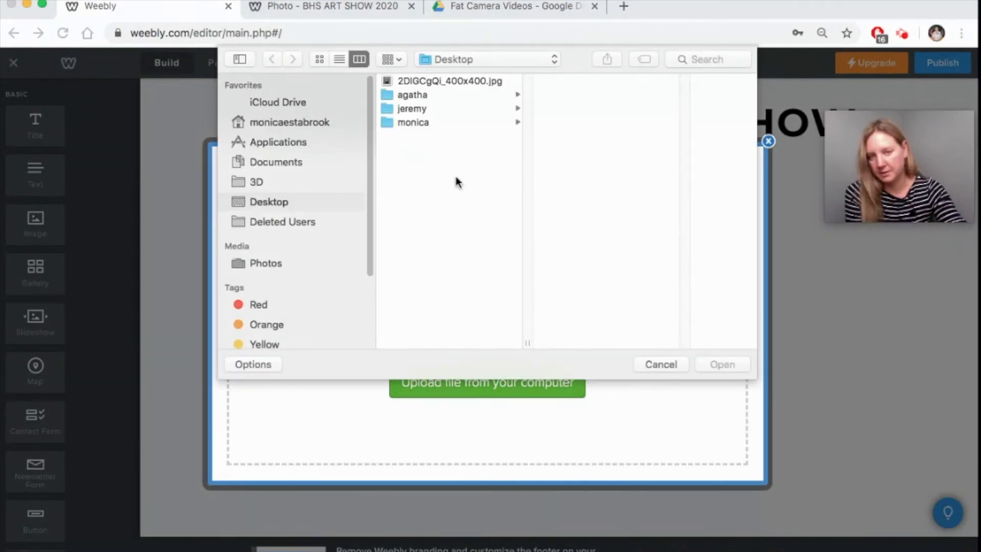
{"action": "left_click", "coordinate": [440, 126]}
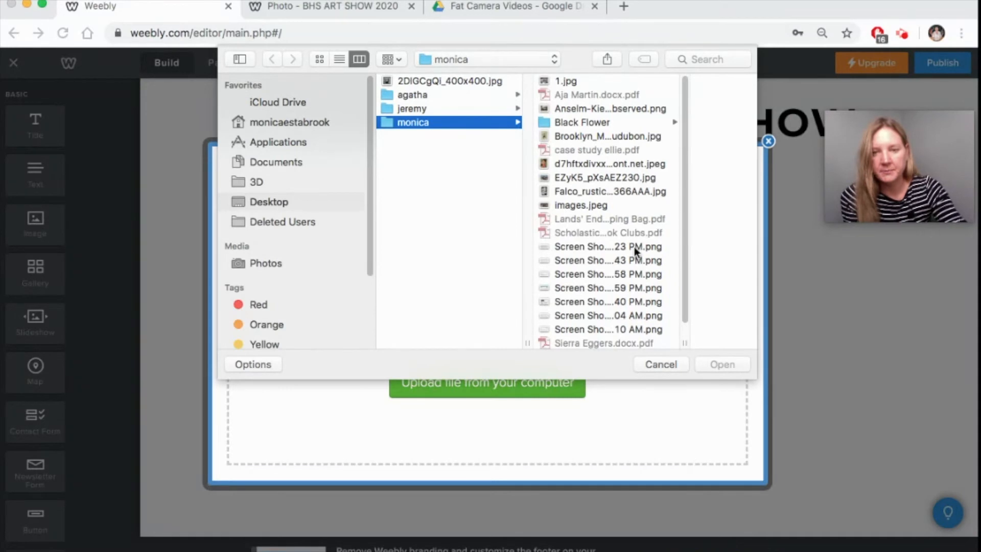
{"action": "scroll", "coordinate": [631, 252], "scroll_direction": "down", "scroll_amount": 2}
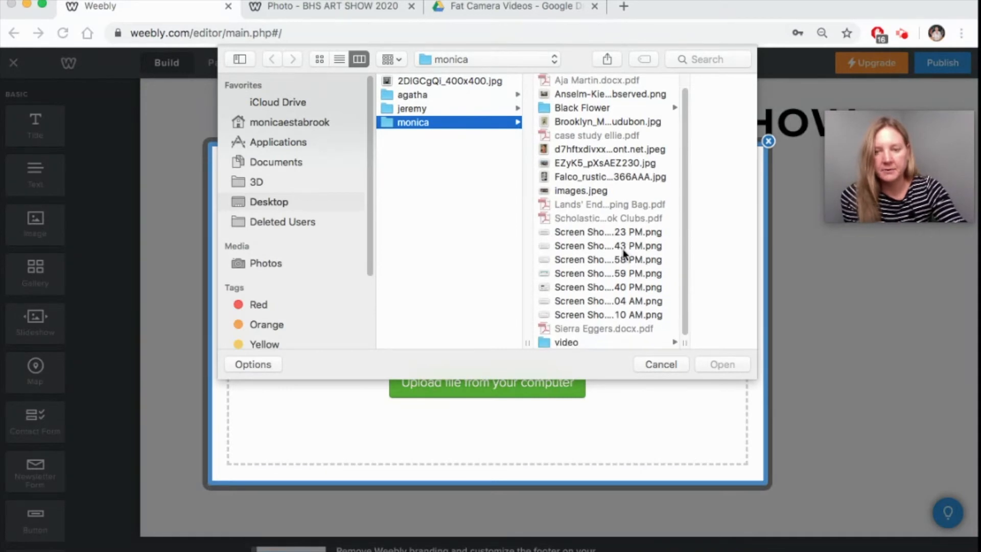
{"action": "left_click", "coordinate": [583, 339]}
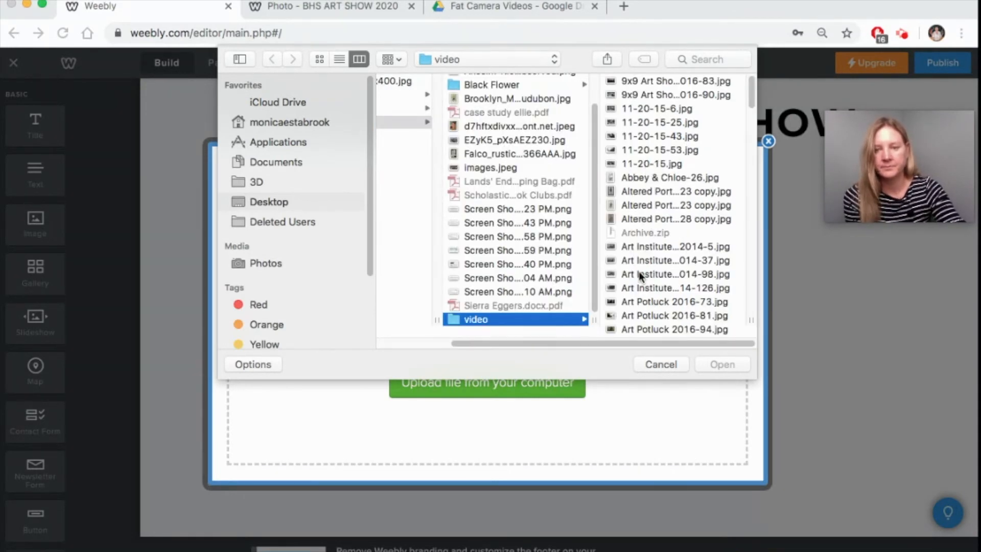
- Select eight photos, including Art Institute Chicago 2014-5 and Art Potluck 2016-73.jpg, and upload them
{"action": "left_click", "coordinate": [638, 247]}
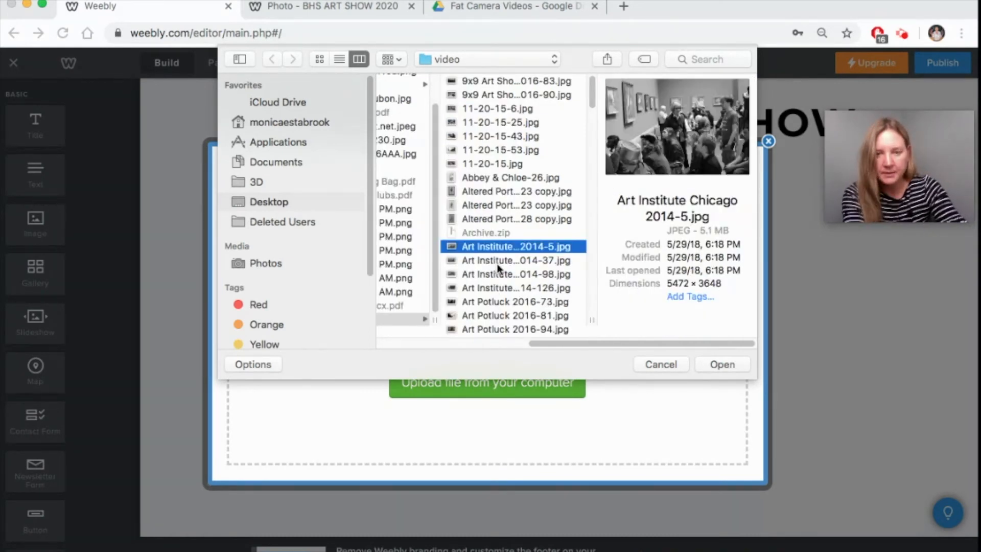
{"action": "left_click", "coordinate": [488, 191], "text": "super"}
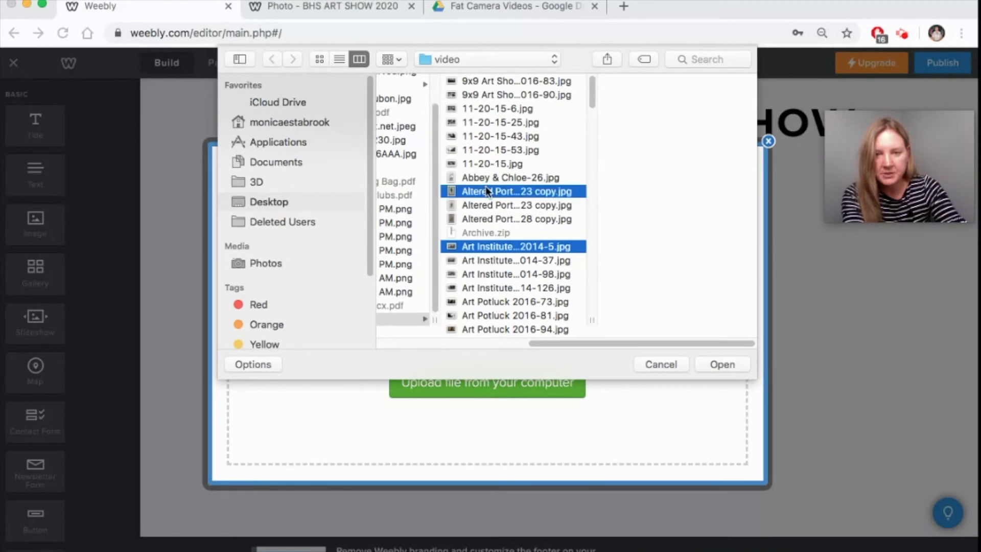
{"action": "left_click", "coordinate": [489, 219], "text": "super"}
{"action": "left_click", "coordinate": [477, 136], "text": "super"}
{"action": "scroll", "coordinate": [492, 289], "scroll_direction": "down", "scroll_amount": 4}
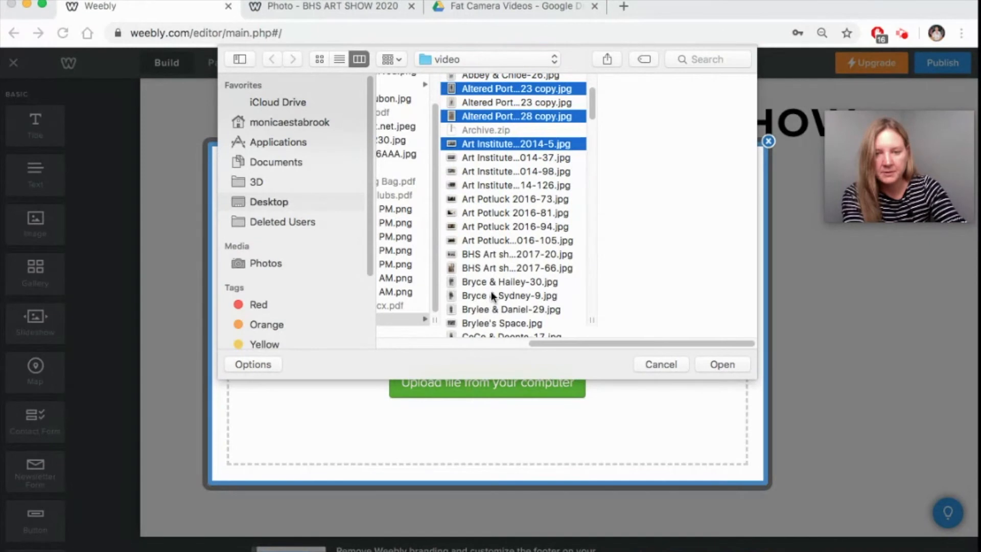
{"action": "left_click", "coordinate": [491, 292], "text": "super"}
{"action": "left_click", "coordinate": [485, 238], "text": "super"}
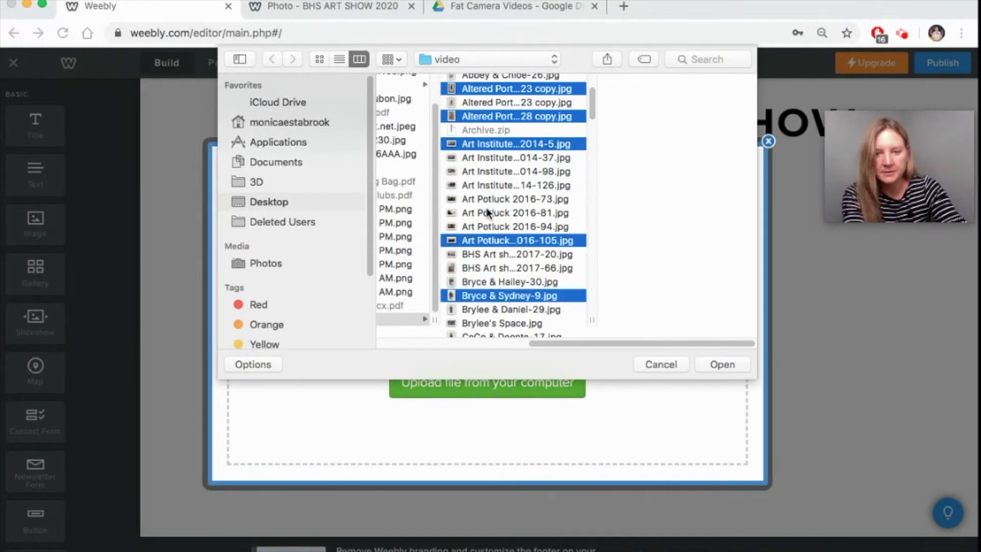
{"action": "left_click", "coordinate": [489, 311], "text": "super"}
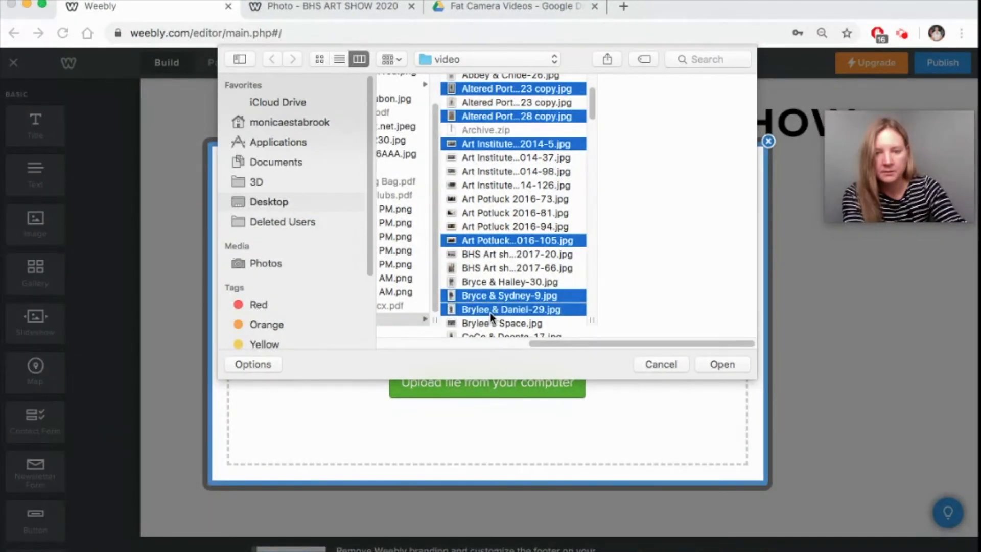
{"action": "left_click", "coordinate": [482, 195], "text": "super"}
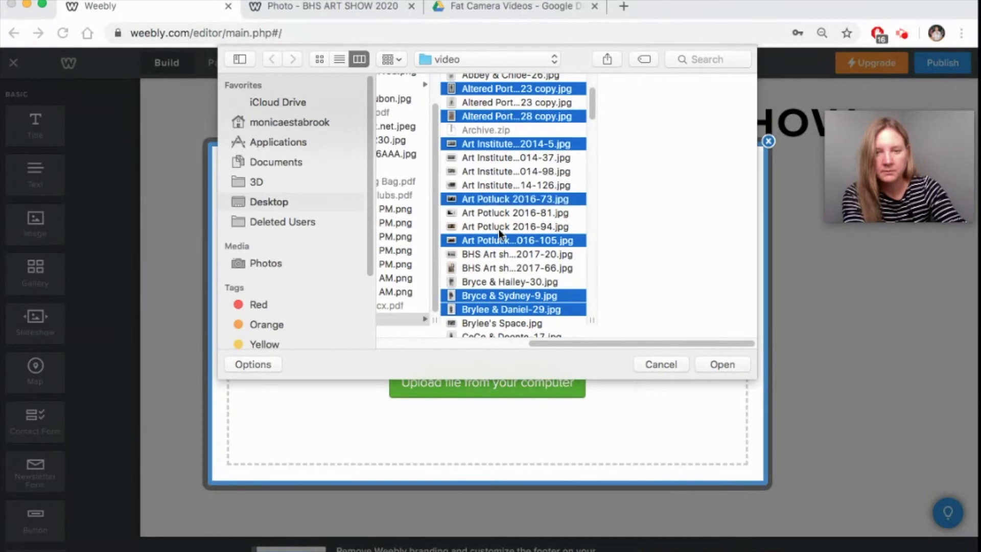
{"action": "left_click", "coordinate": [724, 364]}
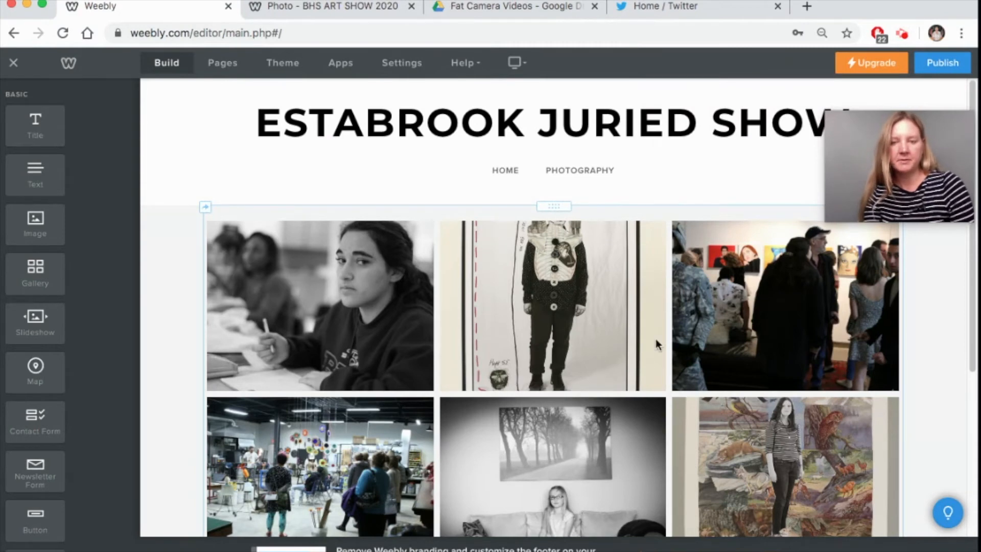
- Scroll through the eight-photo gallery, then view the published BHS ART SHOW 2020 Photo page
{"action": "scroll", "coordinate": [623, 355], "scroll_direction": "down", "scroll_amount": 3}
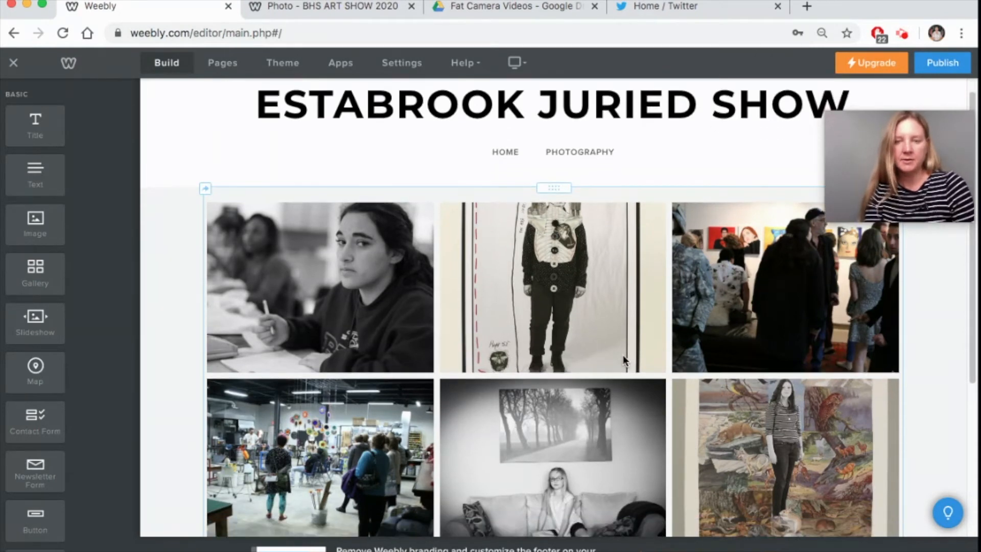
{"action": "scroll", "coordinate": [621, 357], "scroll_direction": "up", "scroll_amount": 3}
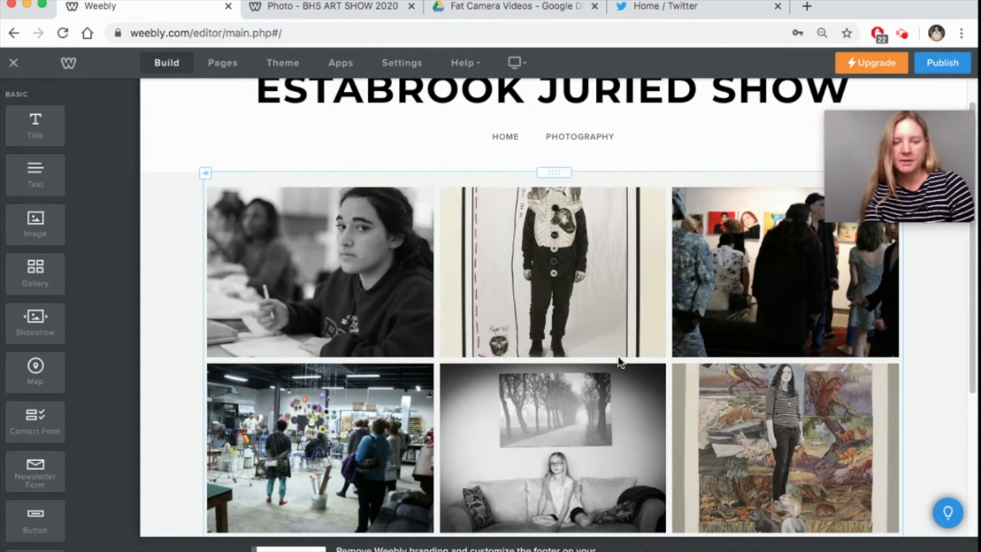
{"action": "scroll", "coordinate": [615, 357], "scroll_direction": "down", "scroll_amount": 1}
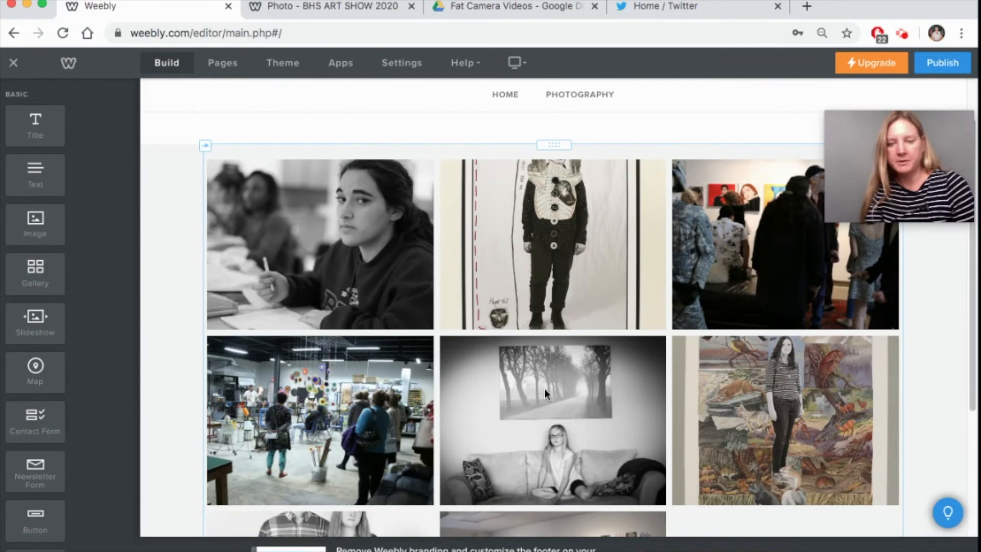
{"action": "scroll", "coordinate": [544, 389], "scroll_direction": "down", "scroll_amount": 4}
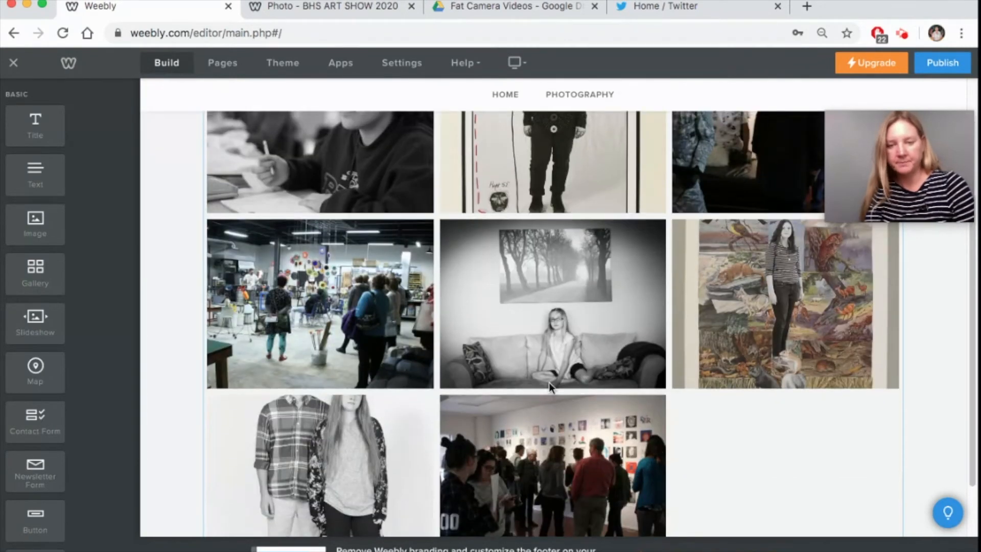
{"action": "scroll", "coordinate": [549, 382], "scroll_direction": "up", "scroll_amount": 1}
{"action": "left_click", "coordinate": [323, 13]}
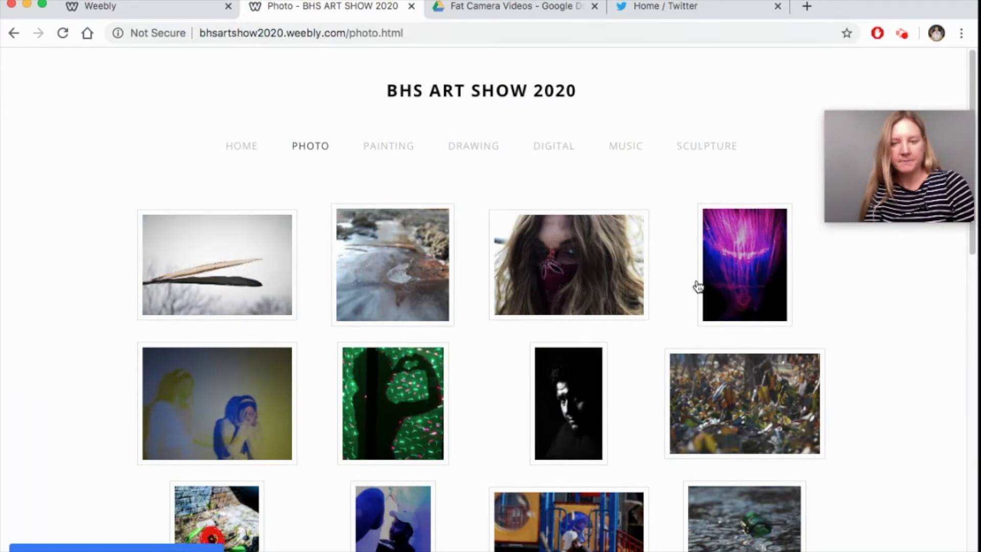
- Return from the published Photo page to the Weebly site editor
{"action": "mouse_move", "coordinate": [697, 285]}
{"action": "mouse_move", "coordinate": [387, 399]}
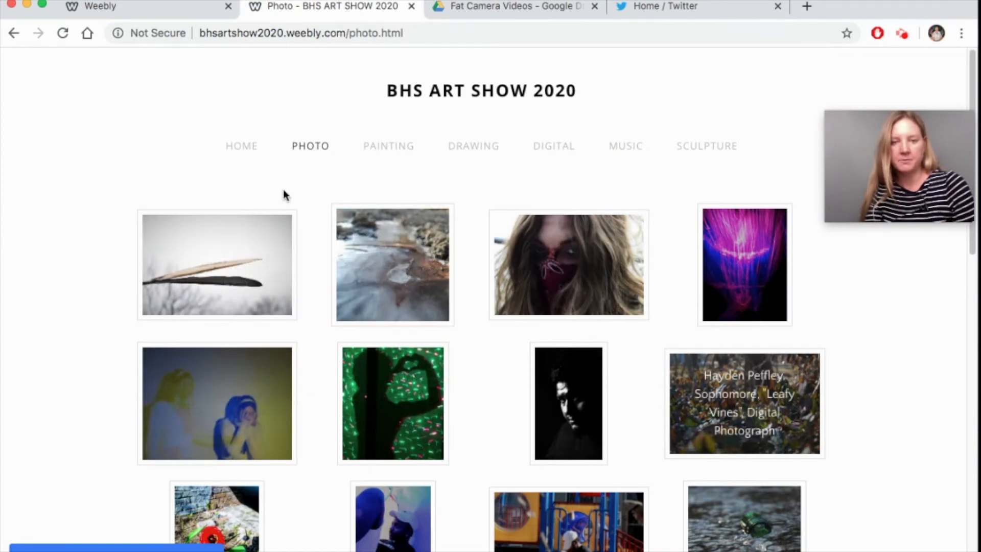
{"action": "left_click", "coordinate": [136, 8]}
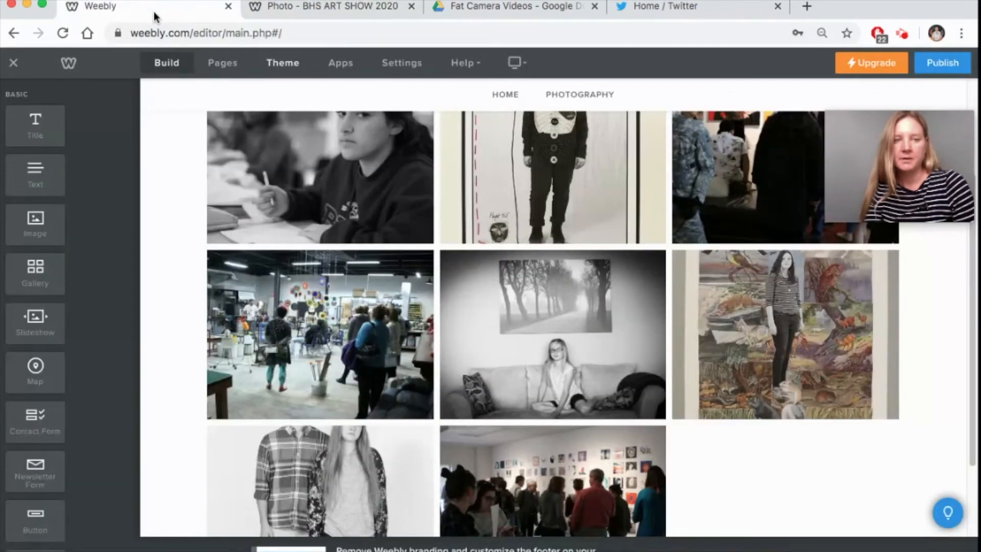
- Set the gallery layout to four columns
{"action": "scroll", "coordinate": [701, 309], "scroll_direction": "up", "scroll_amount": 3}
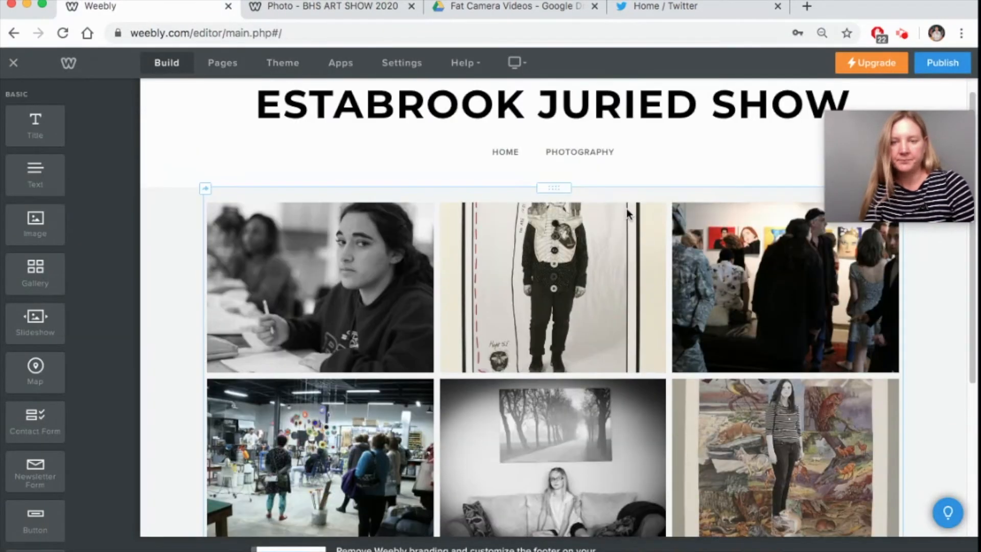
{"action": "left_click", "coordinate": [607, 191]}
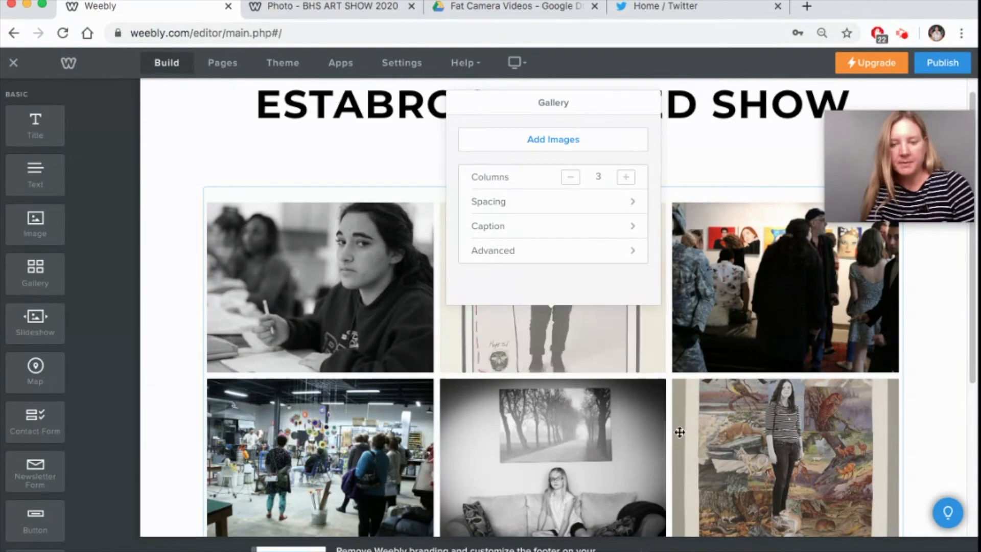
{"action": "left_click", "coordinate": [621, 180]}
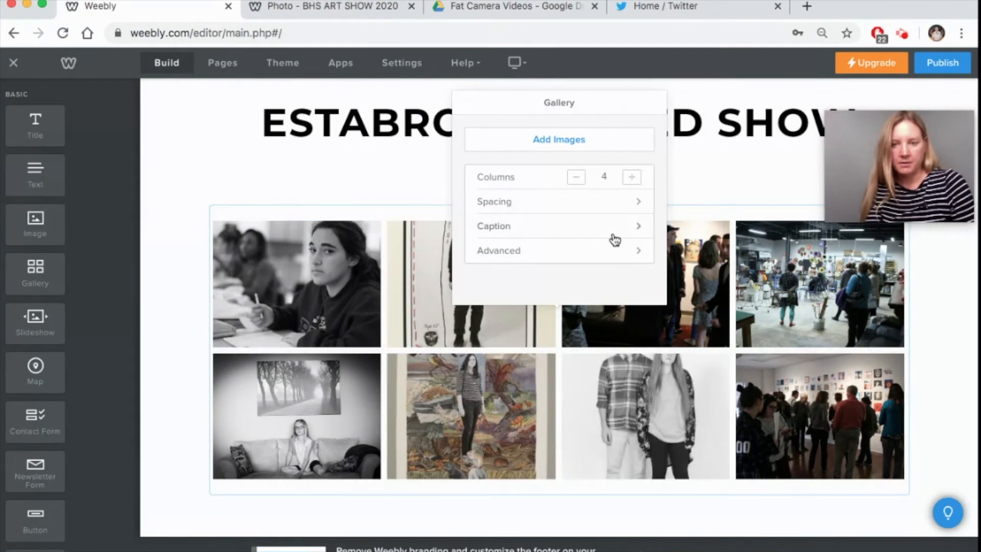
- Show captions on hover and open photos in a lightbox with full thumbnails
{"action": "left_click", "coordinate": [573, 236]}
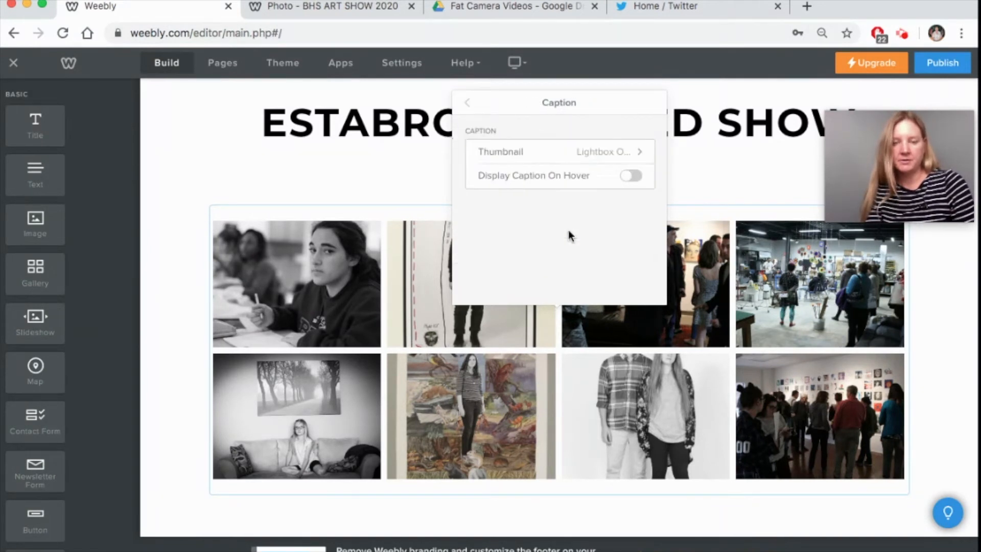
{"action": "left_click", "coordinate": [632, 177]}
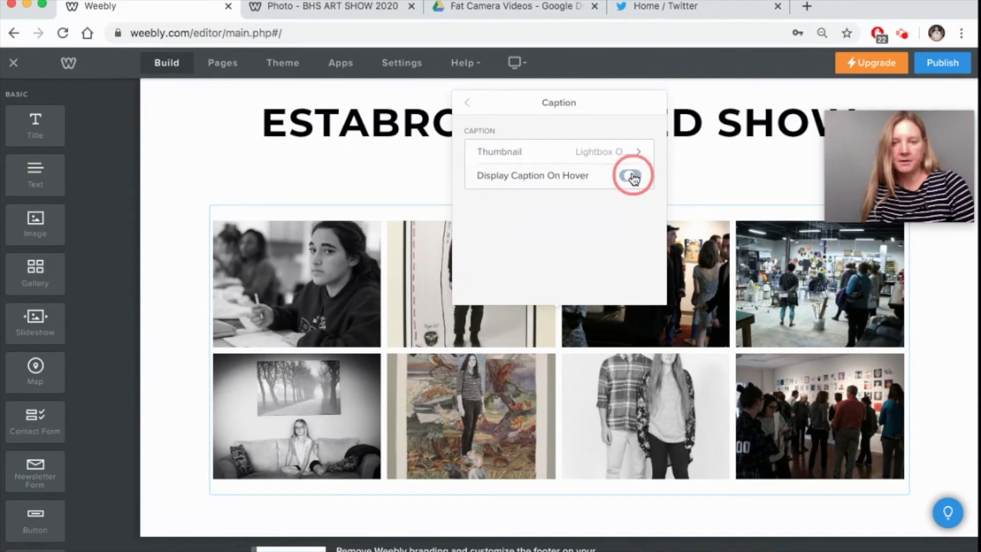
{"action": "left_click", "coordinate": [615, 153]}
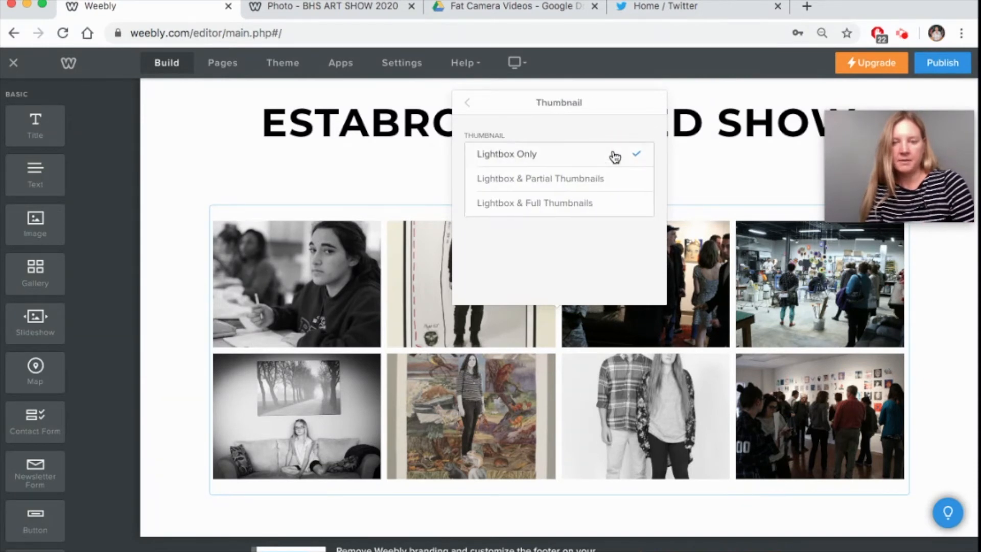
{"action": "left_click", "coordinate": [538, 210]}
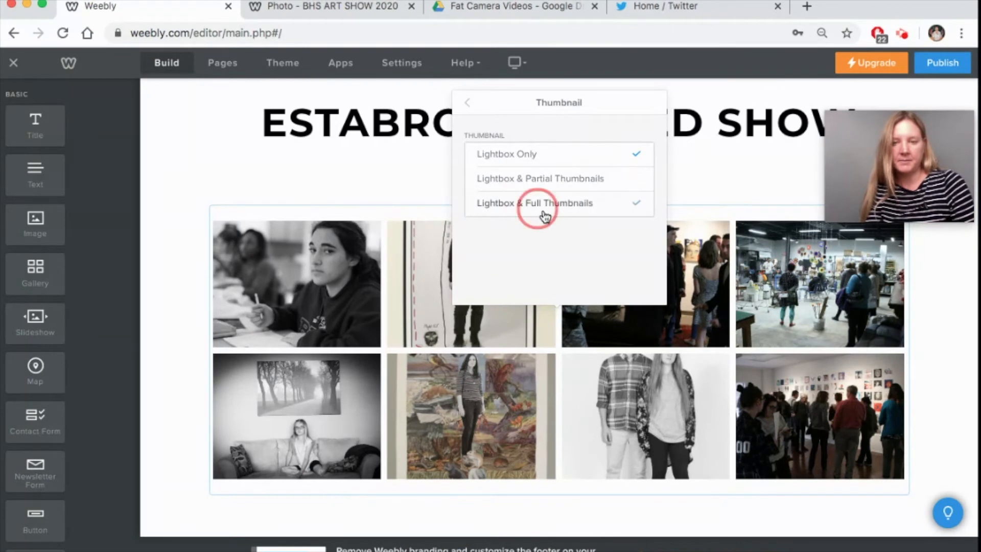
{"action": "left_click", "coordinate": [467, 104]}
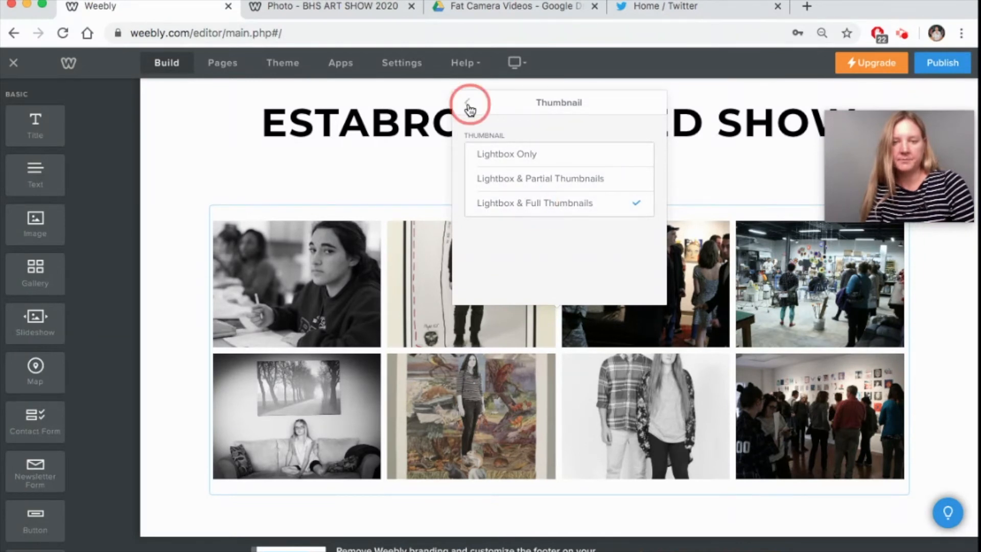
{"action": "left_click", "coordinate": [471, 104]}
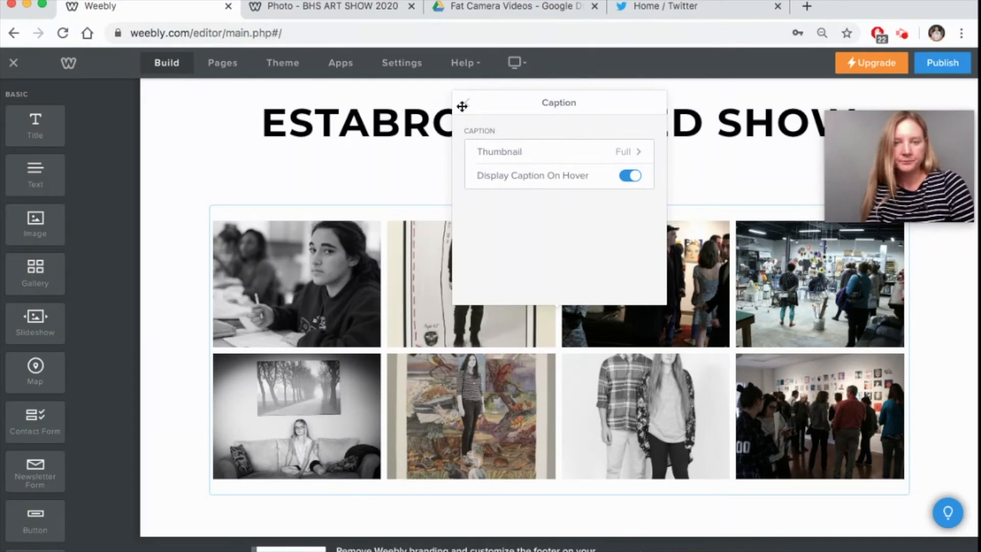
{"action": "left_click", "coordinate": [467, 105]}
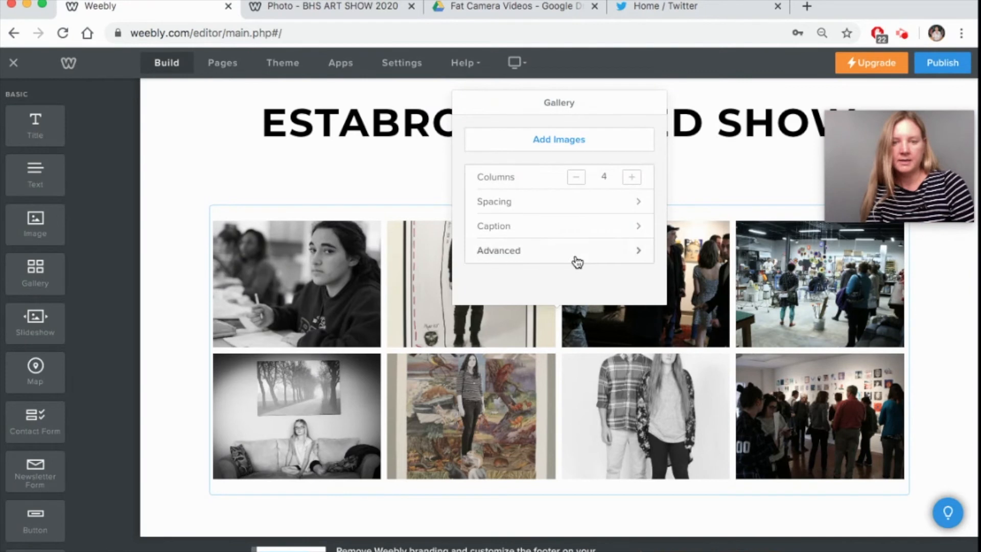
- Set the gallery's image ratio to None to keep original aspect ratios
{"action": "left_click", "coordinate": [577, 250]}
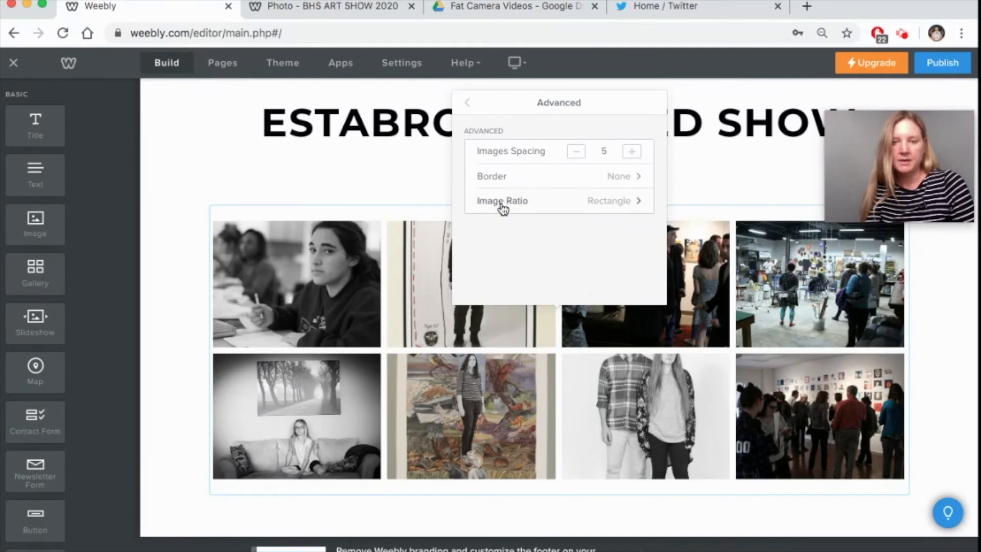
{"action": "left_click", "coordinate": [620, 207]}
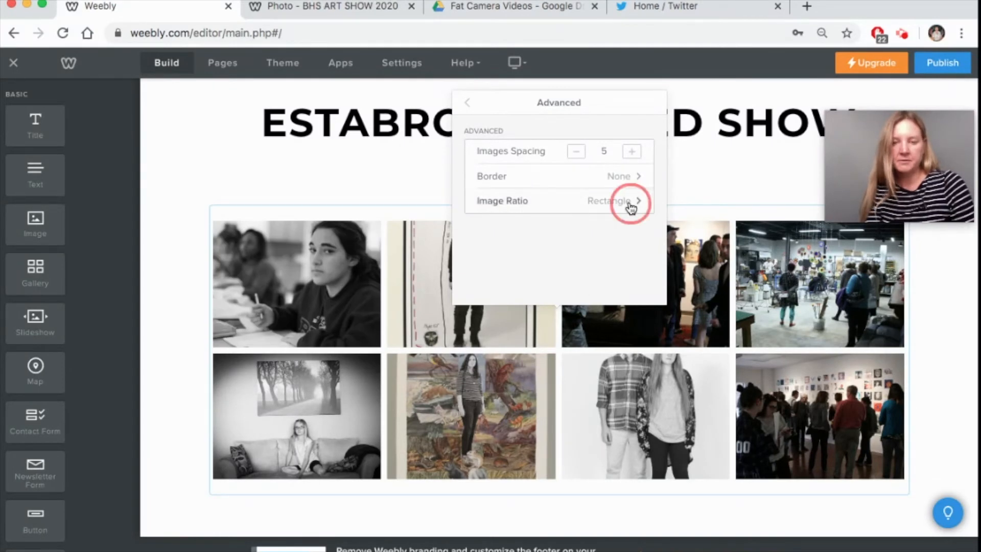
{"action": "left_click", "coordinate": [584, 181]}
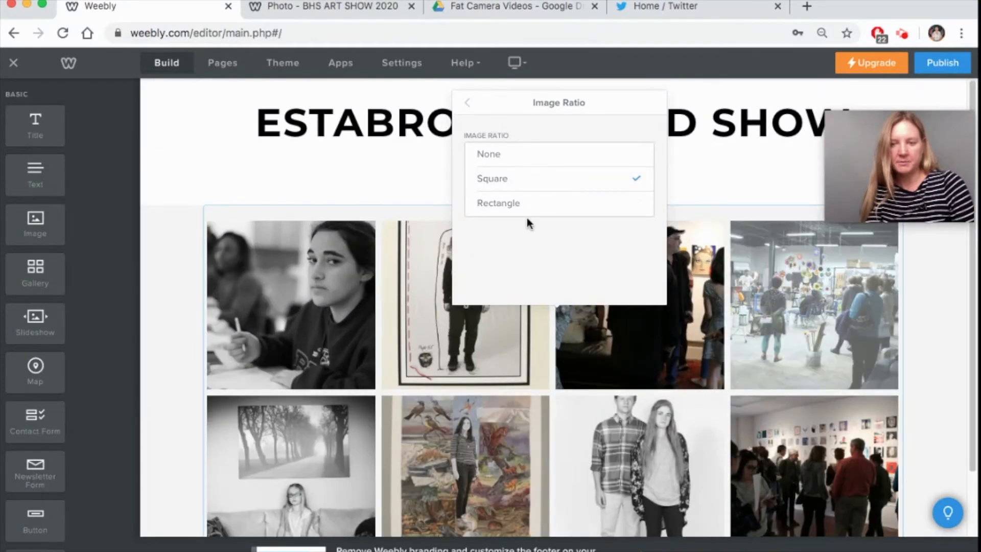
{"action": "left_click", "coordinate": [512, 156]}
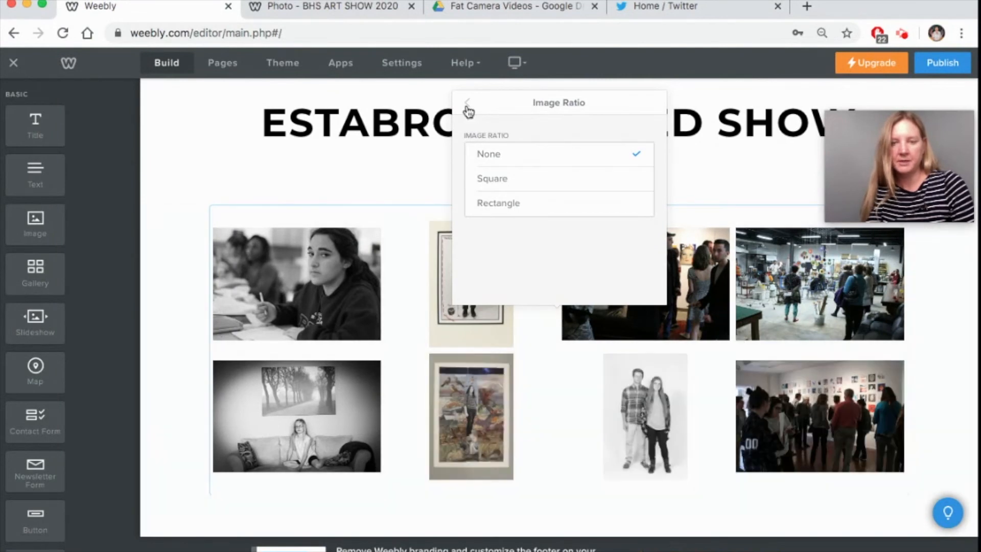
{"action": "left_click", "coordinate": [467, 105]}
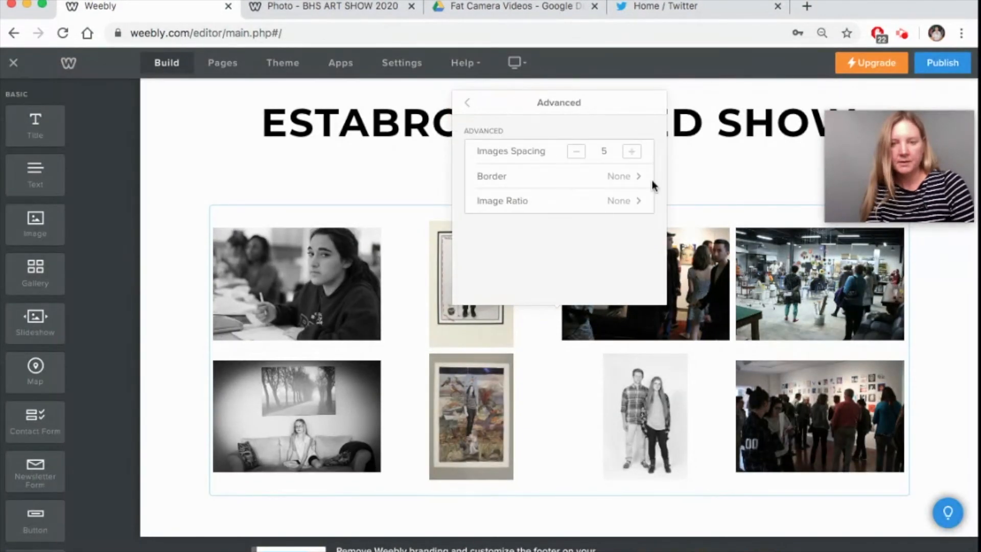
- Give the gallery photos thick borders
{"action": "left_click", "coordinate": [635, 180]}
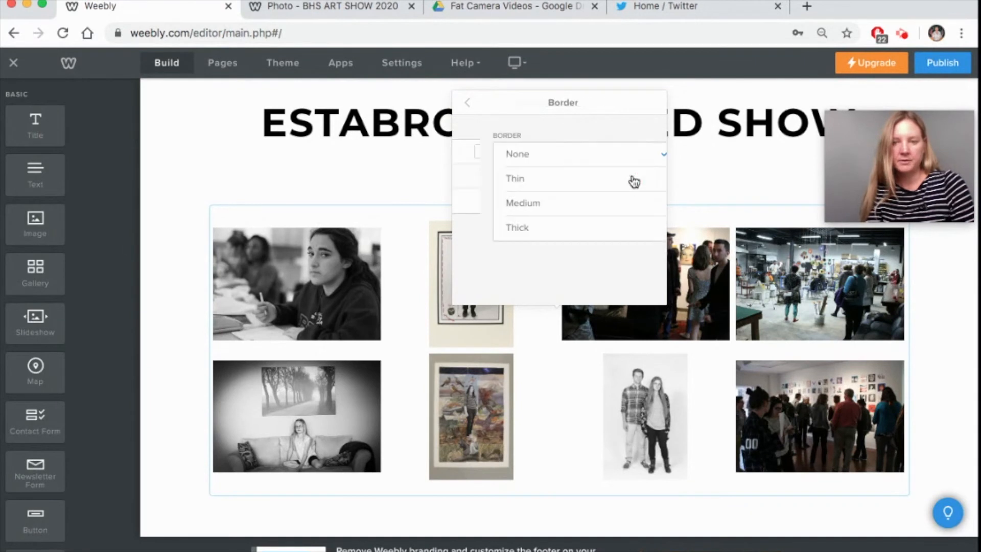
{"action": "left_click", "coordinate": [522, 184]}
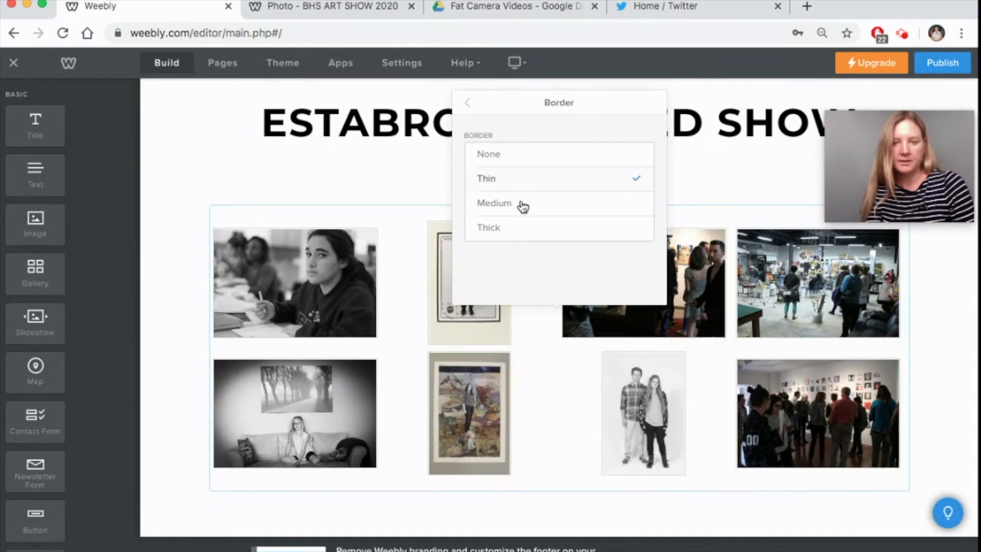
{"action": "left_click", "coordinate": [520, 212]}
{"action": "left_click", "coordinate": [518, 230]}
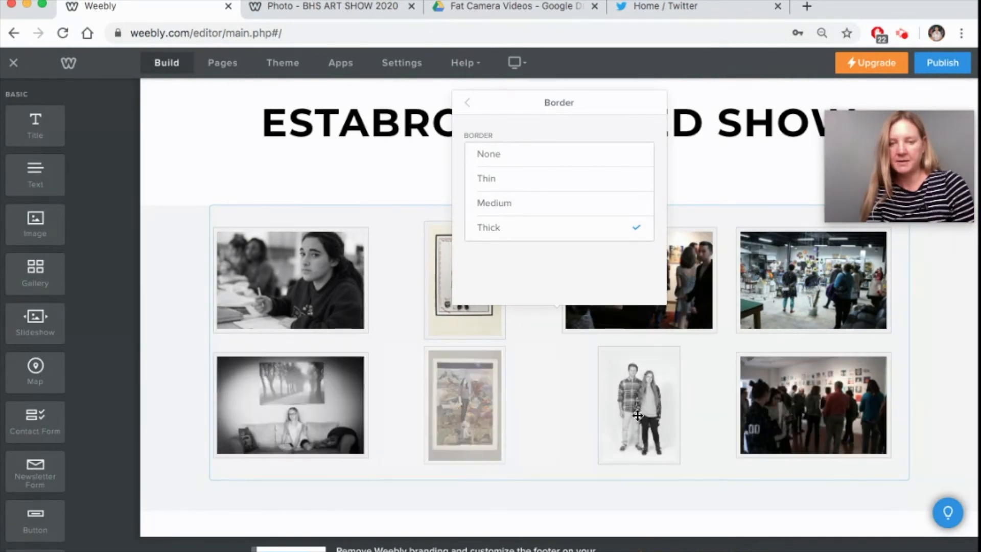
{"action": "left_click", "coordinate": [467, 104]}
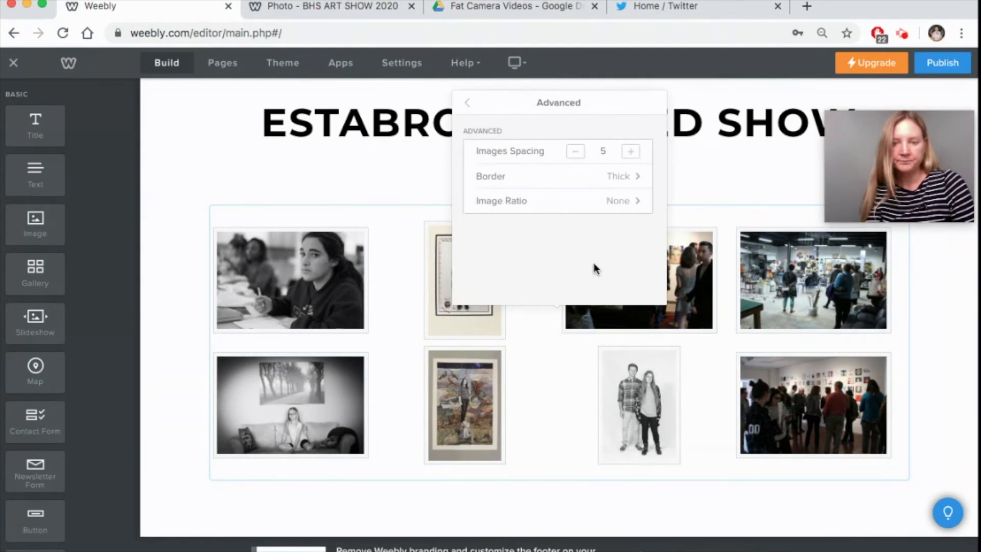
- Try several image spacing values, leaving the spacing at 5
{"action": "left_click", "coordinate": [577, 153]}
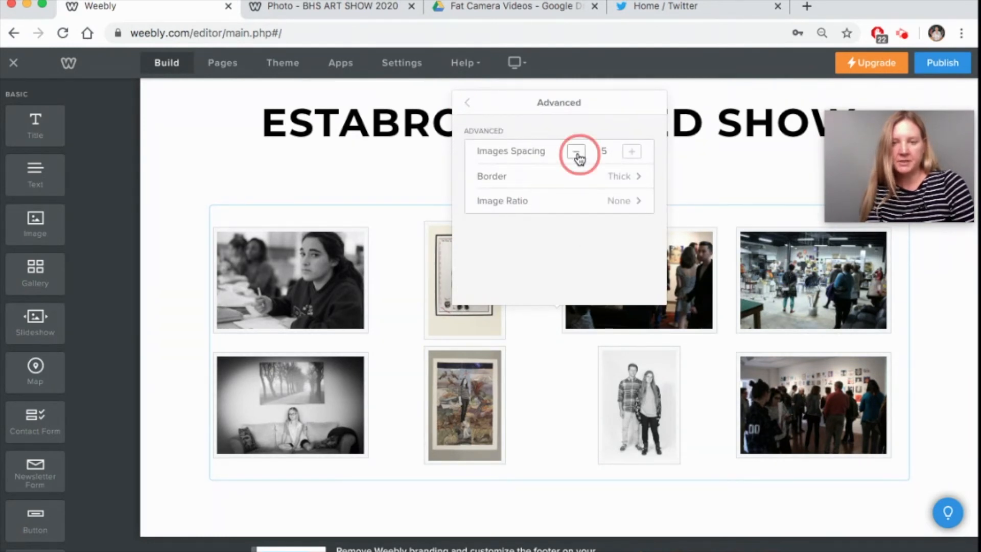
{"action": "left_click", "coordinate": [632, 153]}
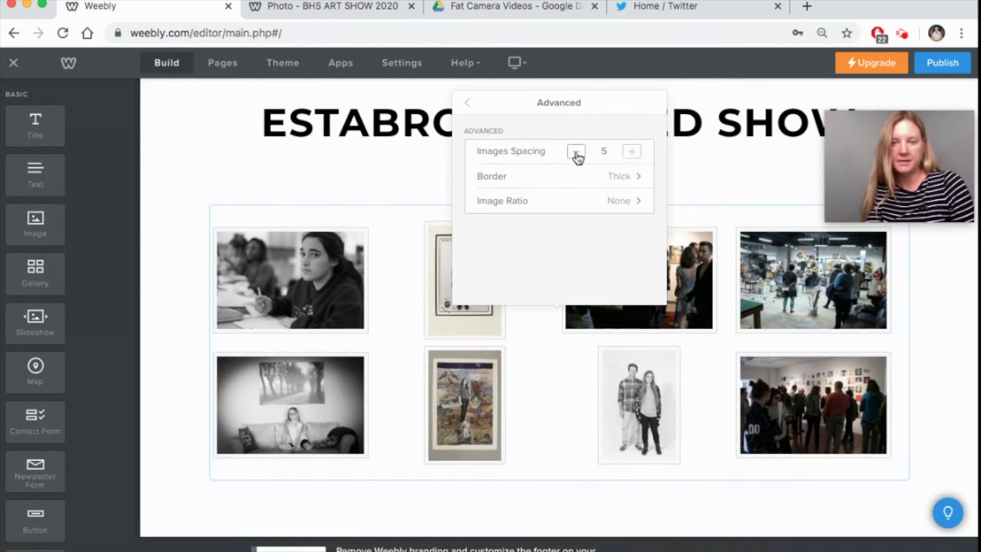
{"action": "left_click", "coordinate": [577, 152]}
{"action": "left_click", "coordinate": [576, 152]}
{"action": "left_click", "coordinate": [576, 151]}
{"action": "left_click", "coordinate": [632, 153]}
{"action": "left_click", "coordinate": [631, 152]}
{"action": "left_click", "coordinate": [631, 152]}
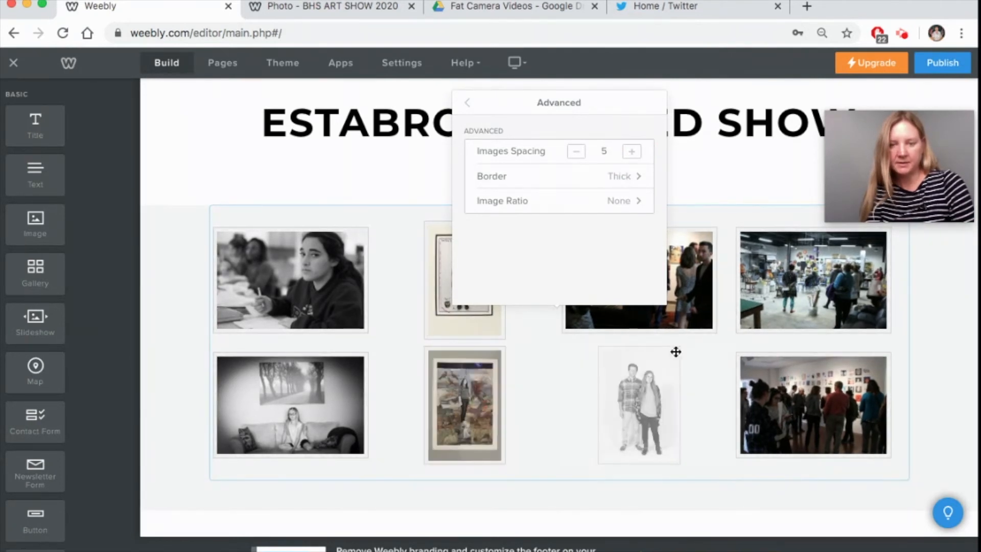
{"action": "left_click", "coordinate": [469, 102]}
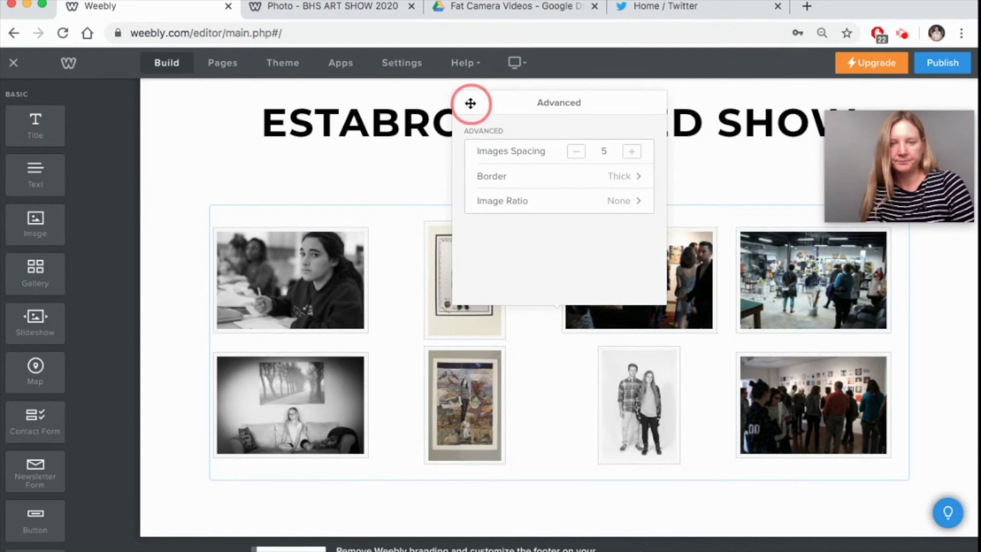
{"action": "left_click", "coordinate": [467, 103]}
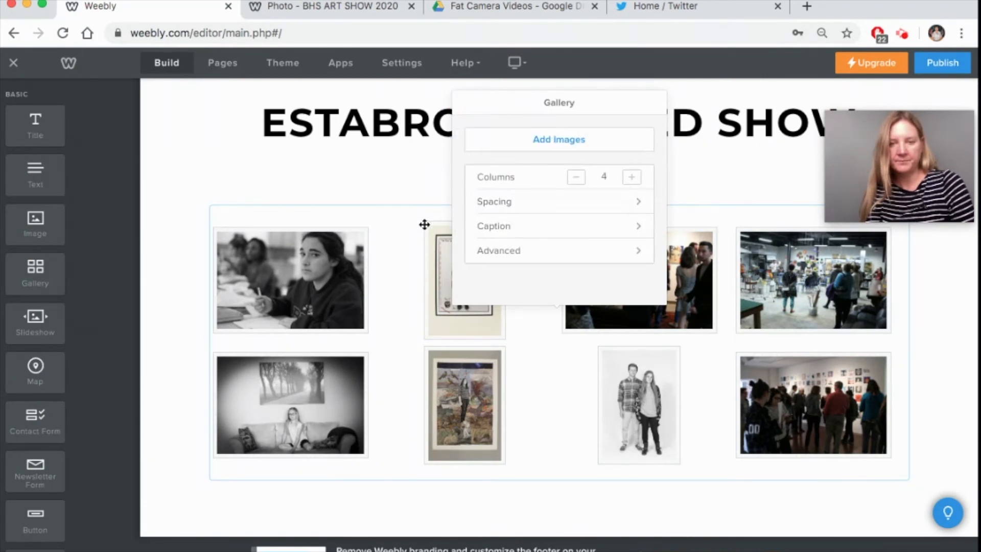
- Caption the second gallery photo with the artist's name, "Title", 16x20, mixed media
{"action": "left_click", "coordinate": [406, 231]}
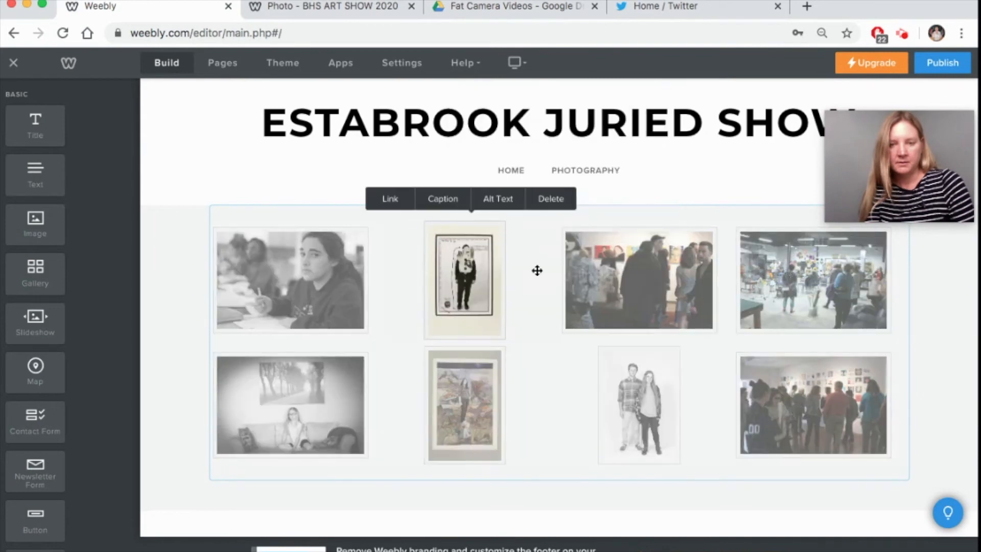
{"action": "left_click", "coordinate": [441, 198]}
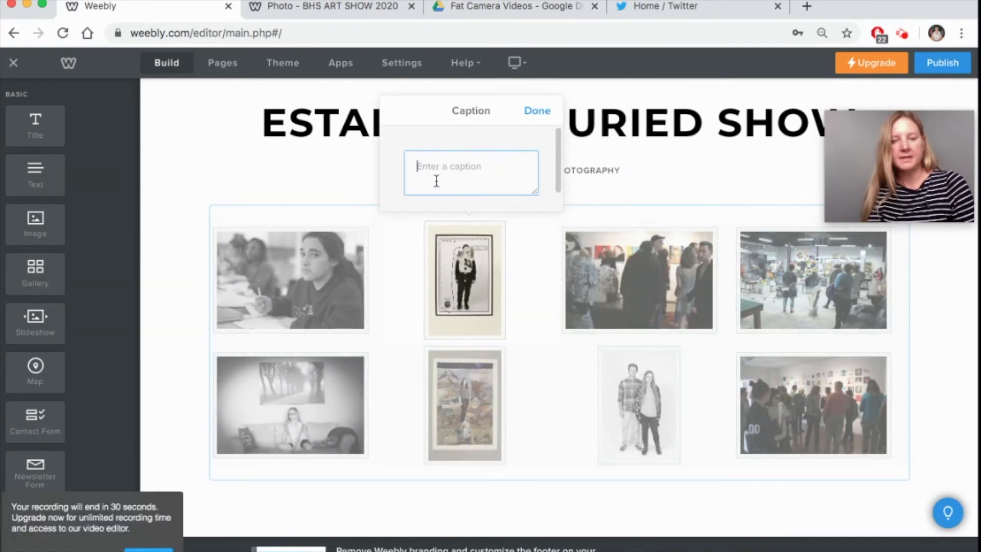
{"action": "type", "text": "Image"}
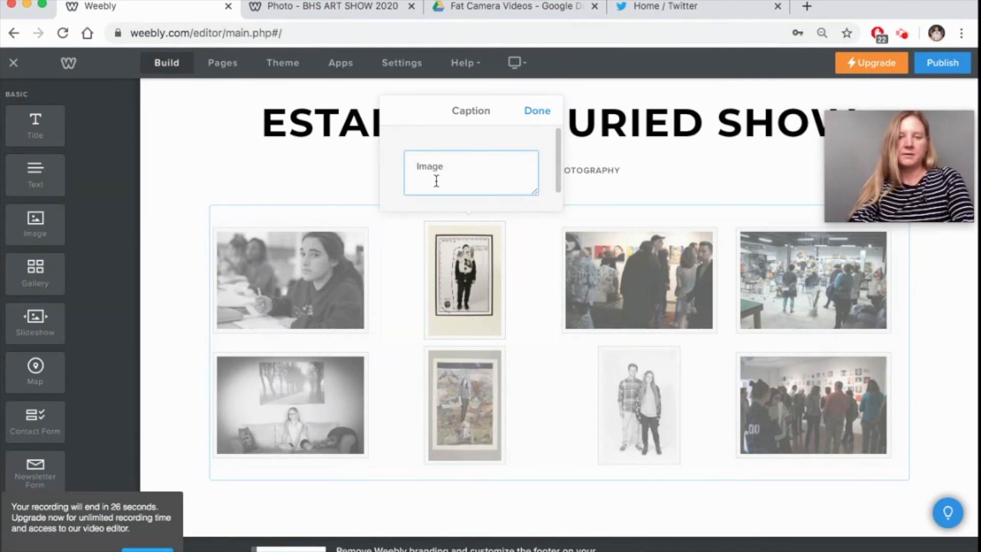
{"action": "key", "text": "BackSpace"}
{"action": "key", "text": "BackSpace"}
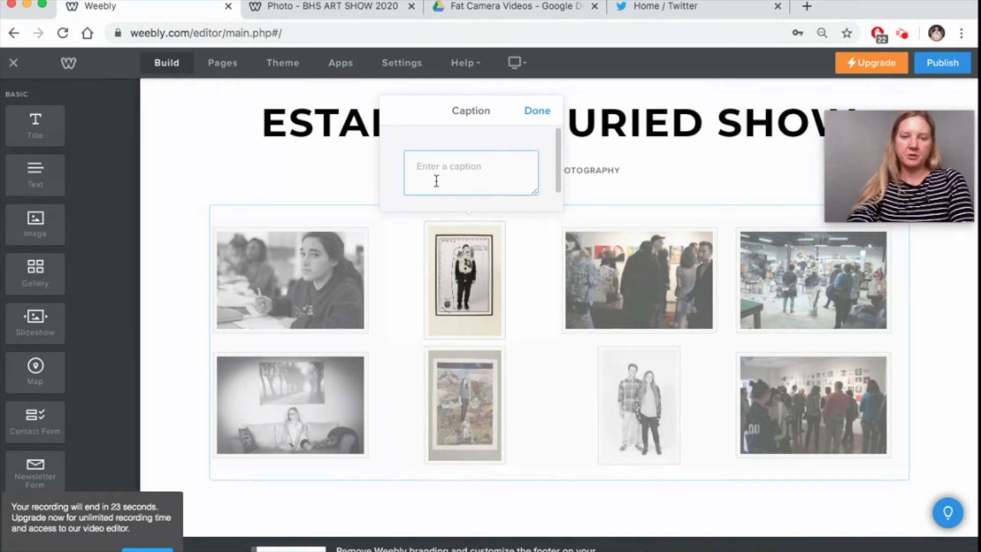
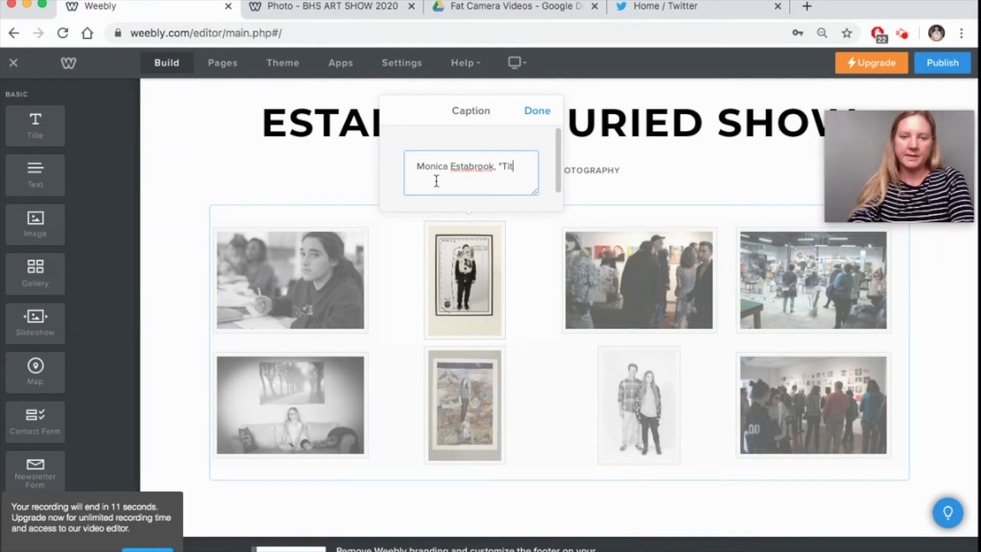
{"action": "type", "text": "e\","}
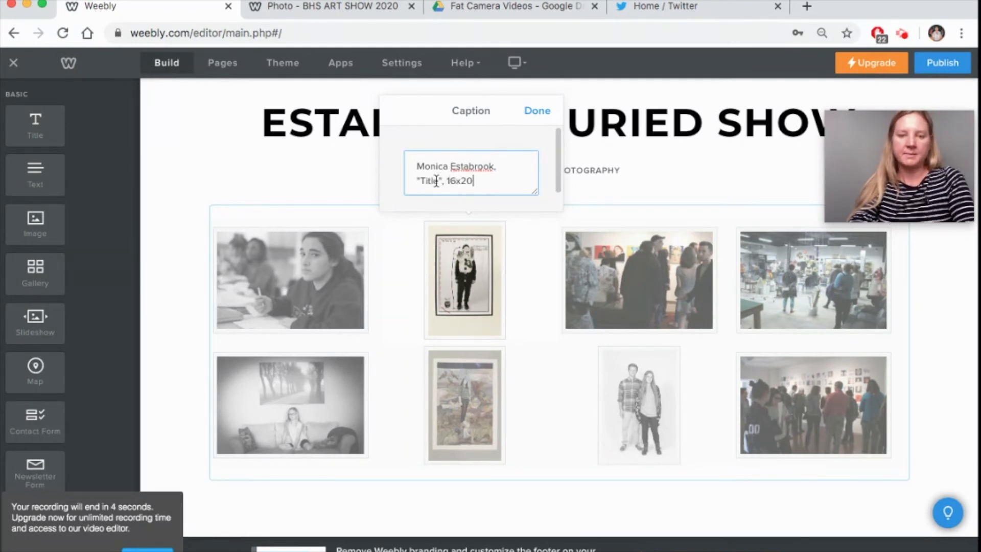
{"action": "type", "text": "16x20, mixed media"}
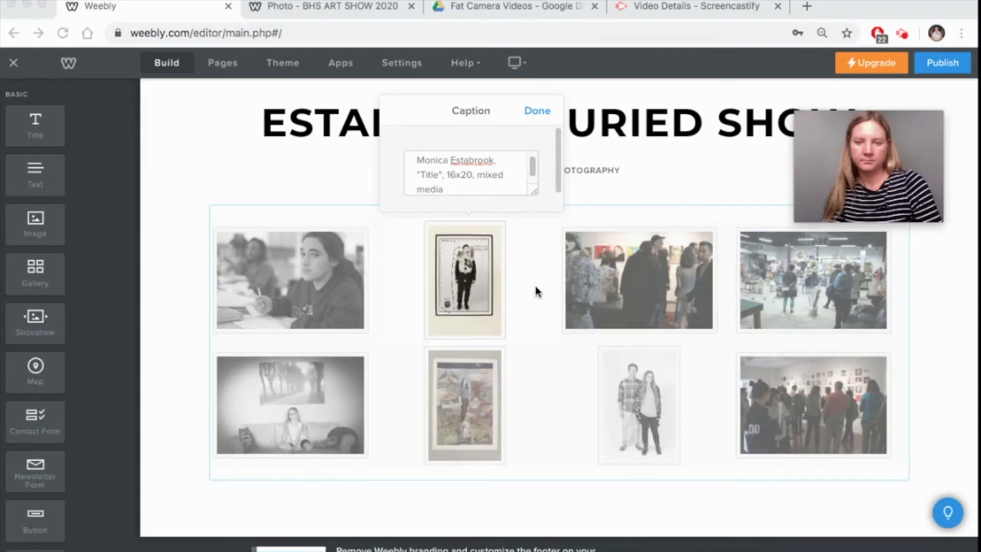
{"action": "left_click", "coordinate": [536, 111]}
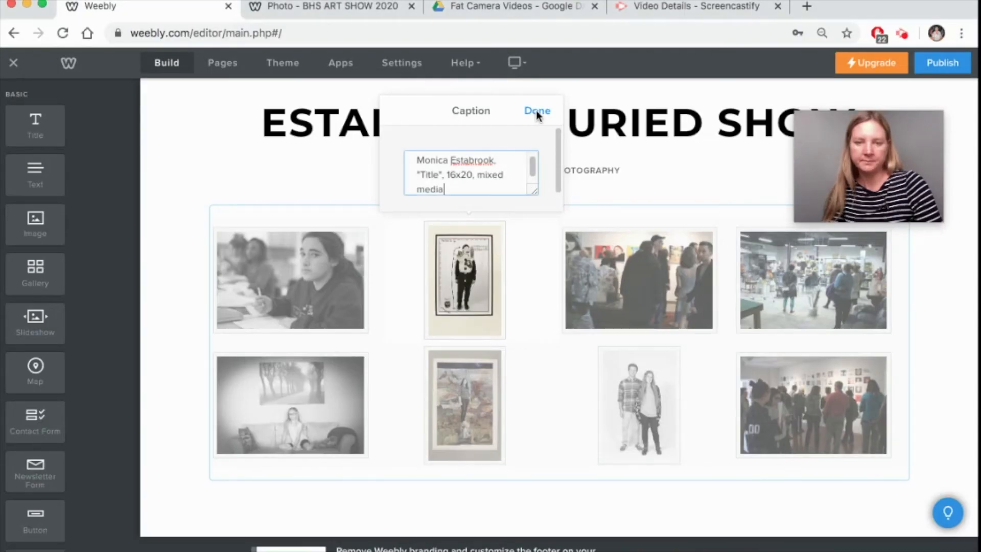
{"action": "left_click", "coordinate": [537, 114]}
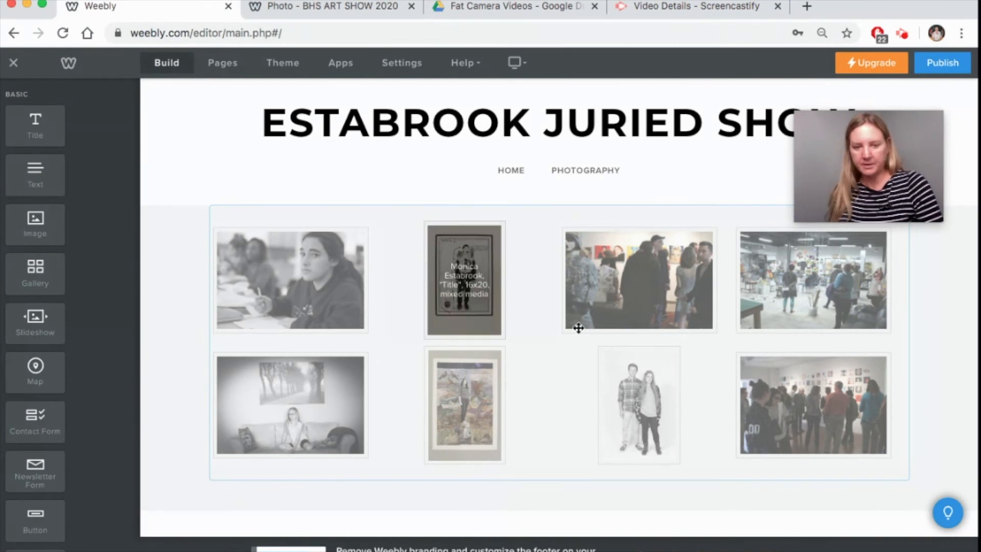
- Drag the crowd photo first, the couple portrait last, and the collage painting to start row two
{"action": "left_click_drag", "start_coordinate": [635, 273], "coordinate": [283, 287]}
{"action": "mouse_move", "coordinate": [648, 421]}
{"action": "left_mouse_down"}
{"action": "mouse_move", "coordinate": [790, 429]}
{"action": "mouse_move", "coordinate": [834, 423]}
{"action": "mouse_move", "coordinate": [832, 409]}
{"action": "left_mouse_up"}
{"action": "mouse_move", "coordinate": [479, 407]}
{"action": "left_mouse_down"}
{"action": "mouse_move", "coordinate": [293, 415]}
{"action": "mouse_move", "coordinate": [248, 399]}
{"action": "left_mouse_up"}
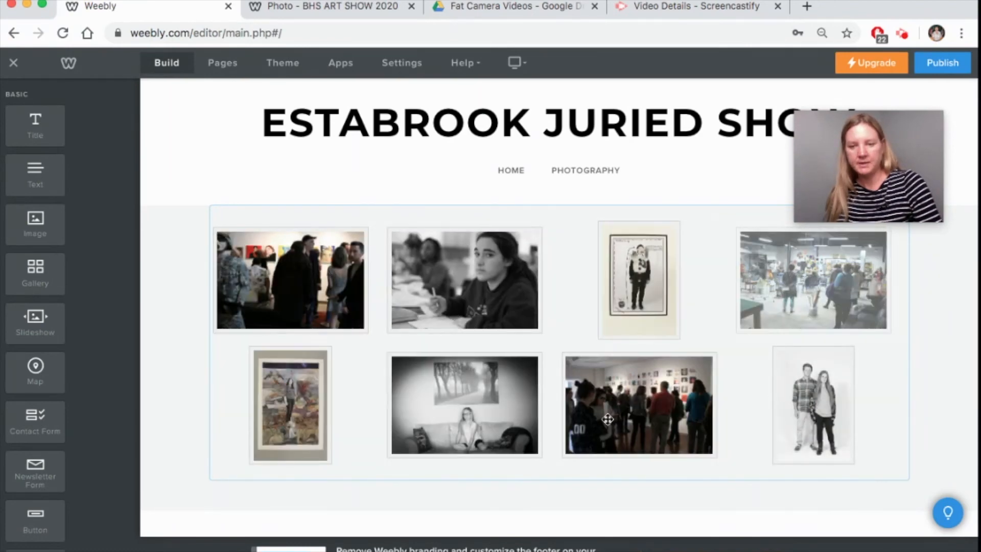
- Publish the site and follow its weebly.com address to the live ESTABROOK JURIED SHOW page
{"action": "left_click", "coordinate": [938, 68]}
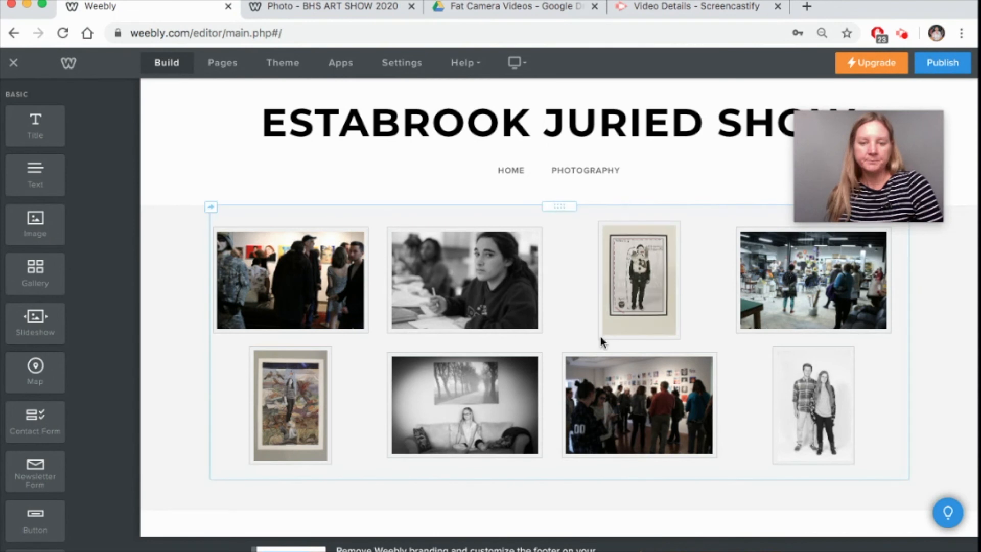
{"action": "left_click", "coordinate": [944, 67]}
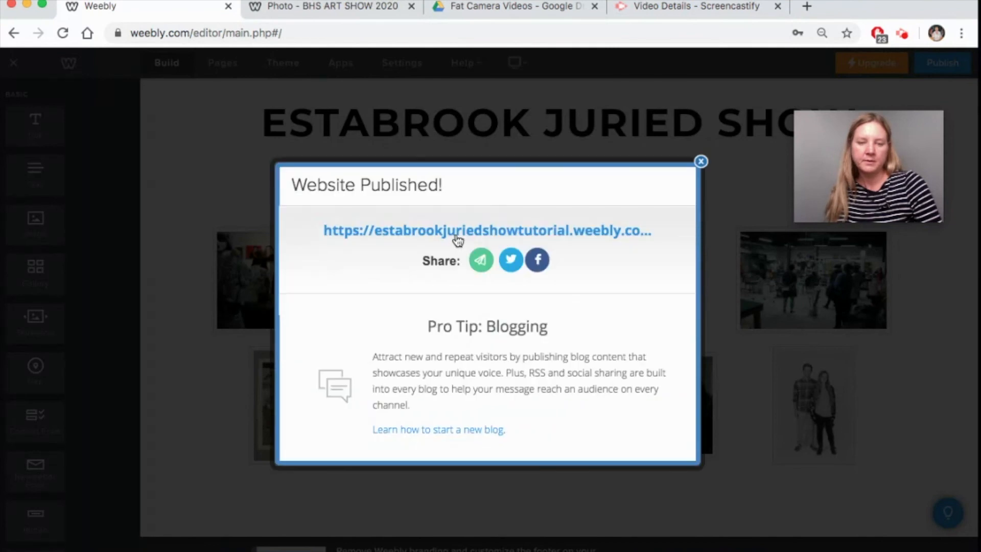
{"action": "left_click", "coordinate": [457, 241]}
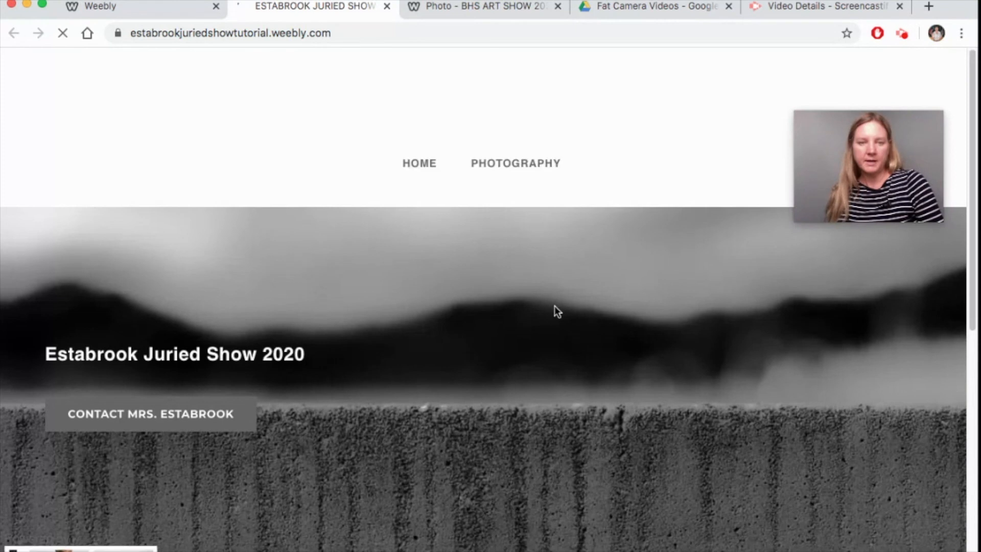
- View the live Photography gallery's hover captions, then switch to the BHS ART SHOW 2020 photo page
{"action": "left_click", "coordinate": [526, 171]}
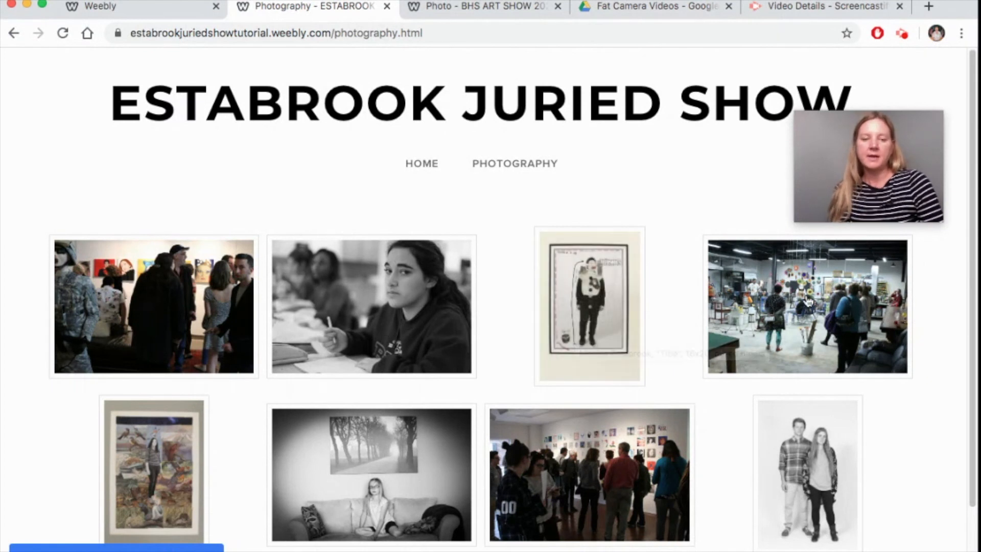
{"action": "mouse_move", "coordinate": [575, 316]}
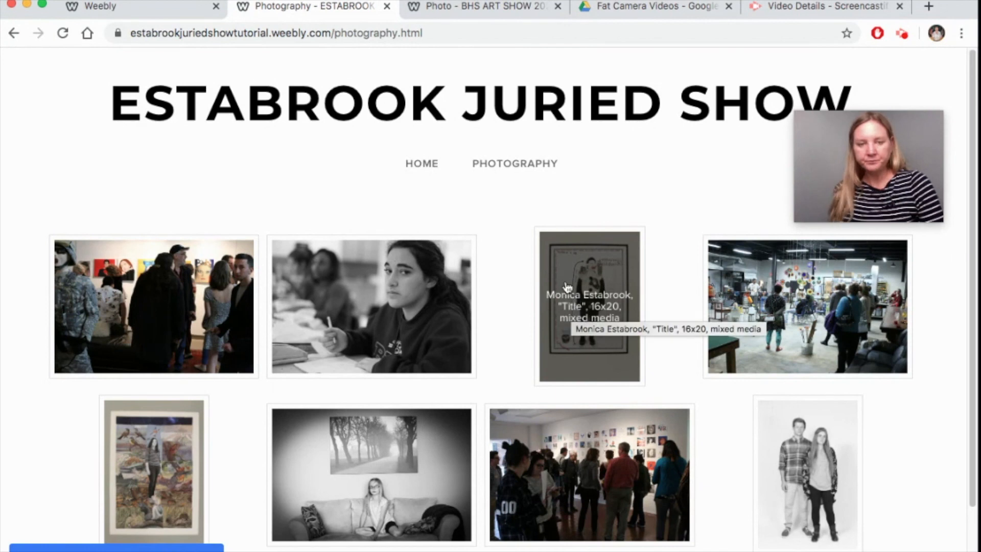
{"action": "left_click", "coordinate": [468, 7]}
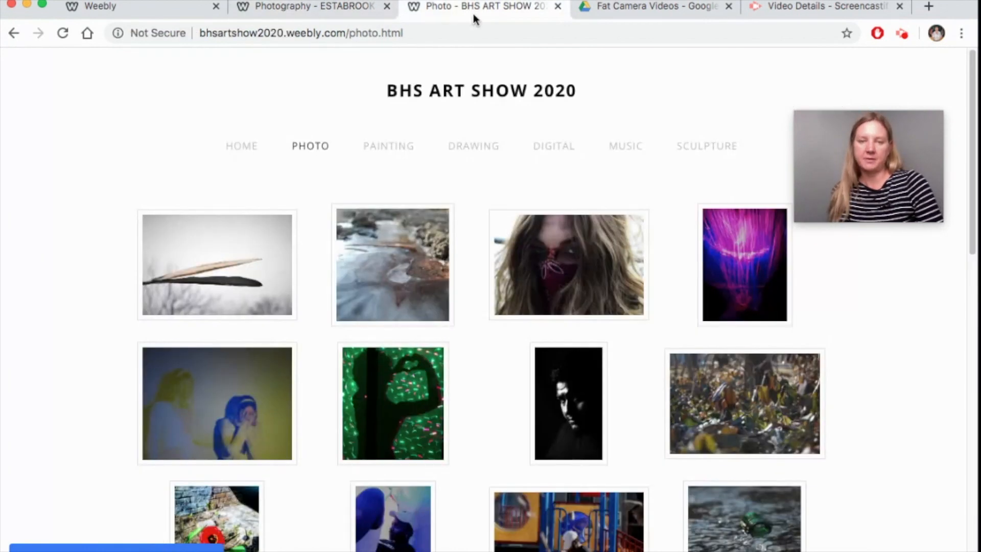
- Browse the BHS ART SHOW 2020 home page's welcome text and award-winners slideshow
{"action": "left_click", "coordinate": [238, 151]}
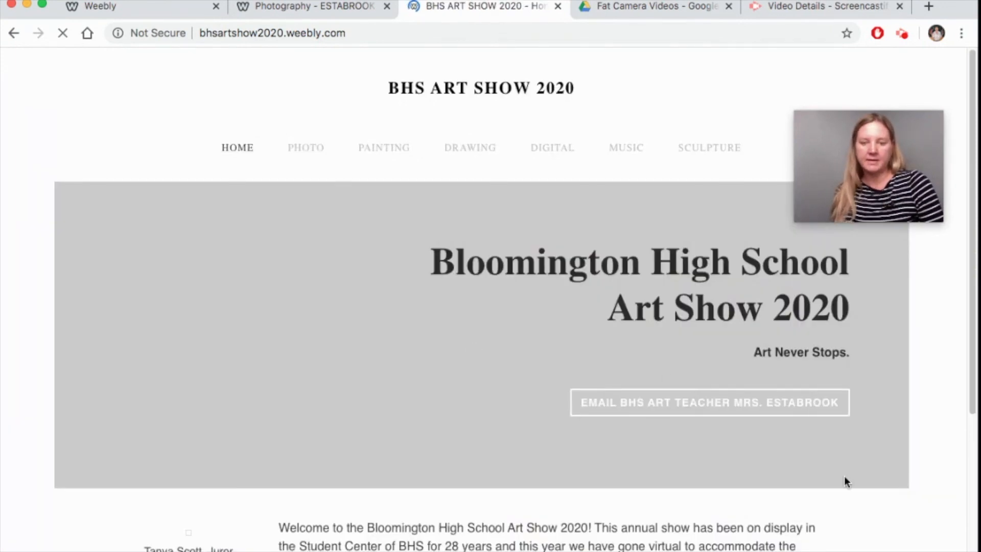
{"action": "scroll", "coordinate": [890, 481], "scroll_direction": "down", "scroll_amount": 10}
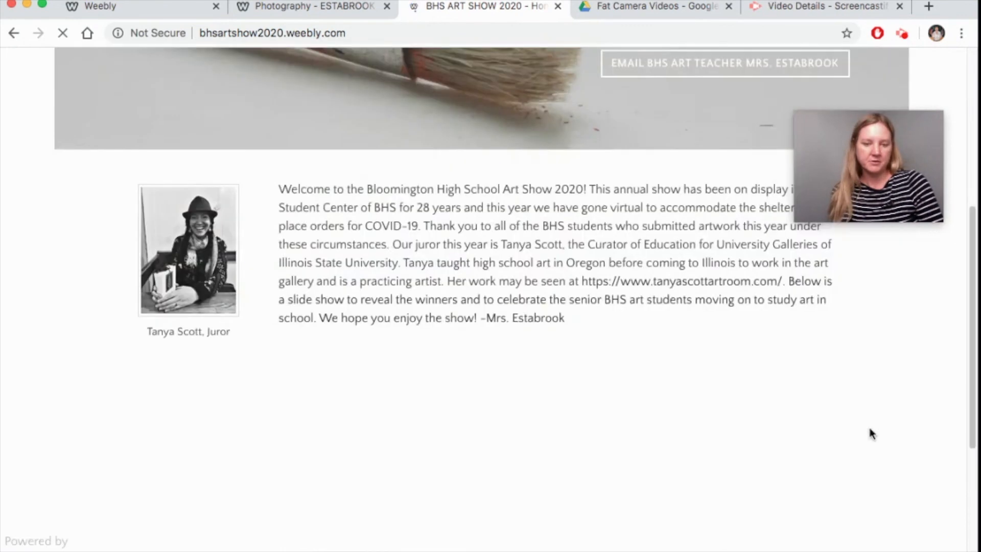
{"action": "scroll", "coordinate": [849, 424], "scroll_direction": "down", "scroll_amount": 3}
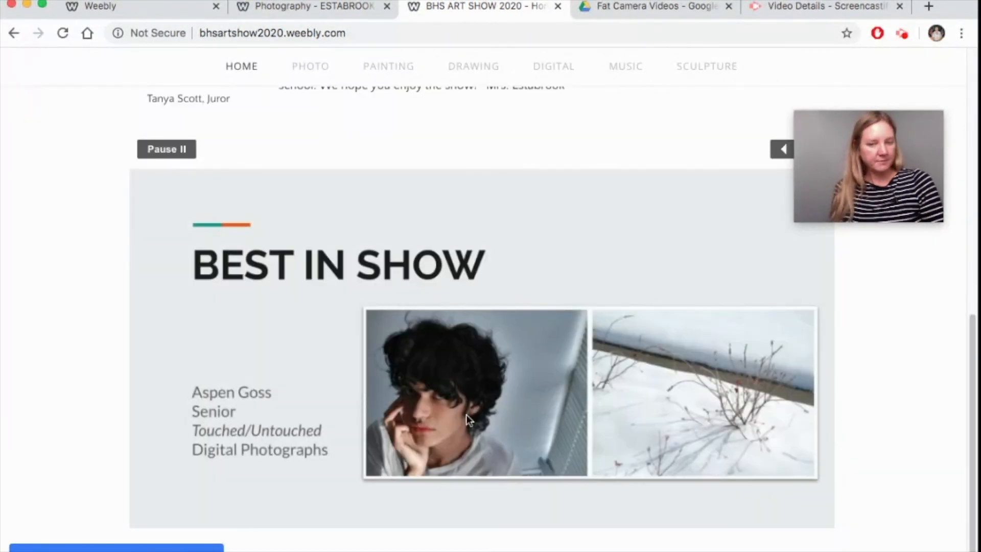
{"action": "left_click_drag", "start_coordinate": [829, 117], "coordinate": [838, 59]}
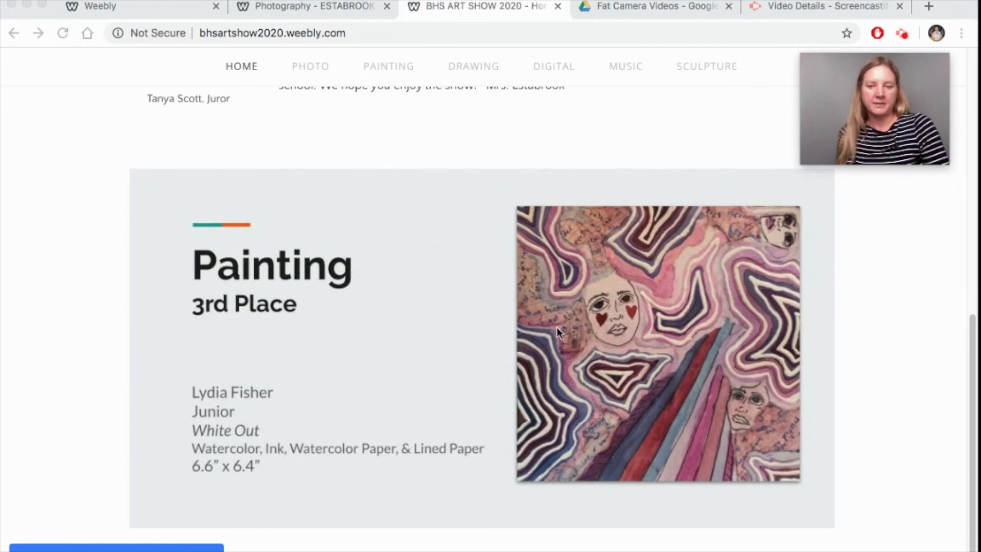
{"action": "scroll", "coordinate": [558, 342], "scroll_direction": "up", "scroll_amount": 6}
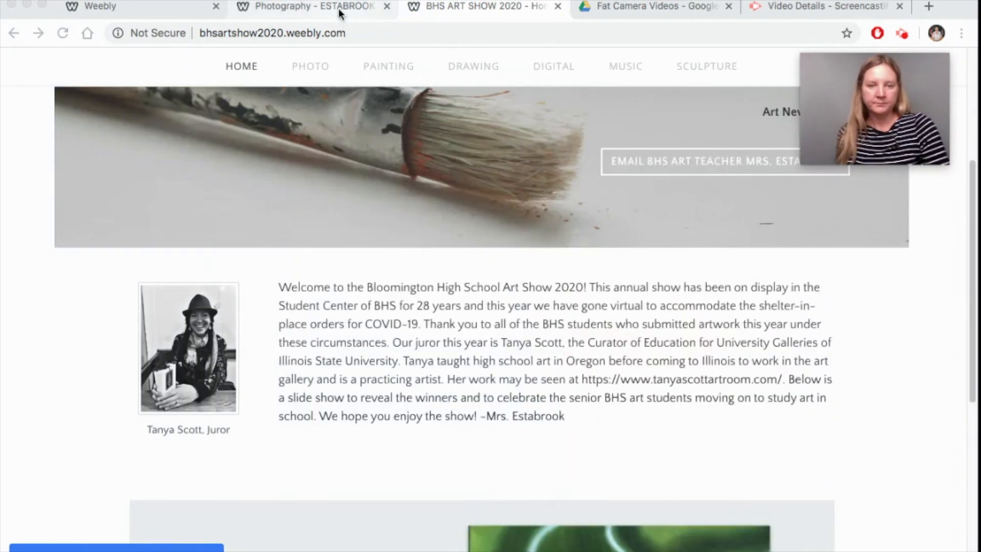
- Open the mixed-media artwork in the Estabrook gallery lightbox, step through photos, and close it
{"action": "left_click", "coordinate": [322, 10]}
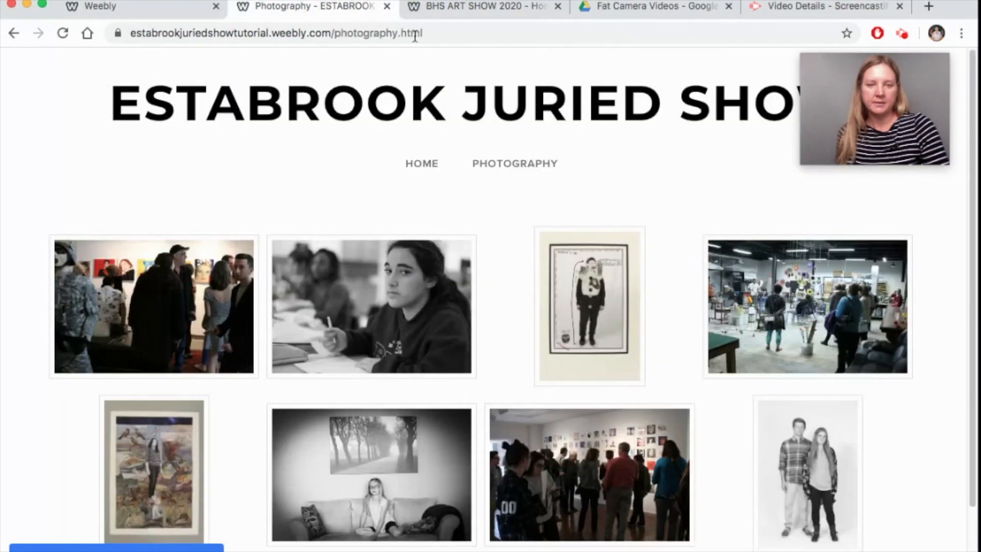
{"action": "mouse_move", "coordinate": [594, 304]}
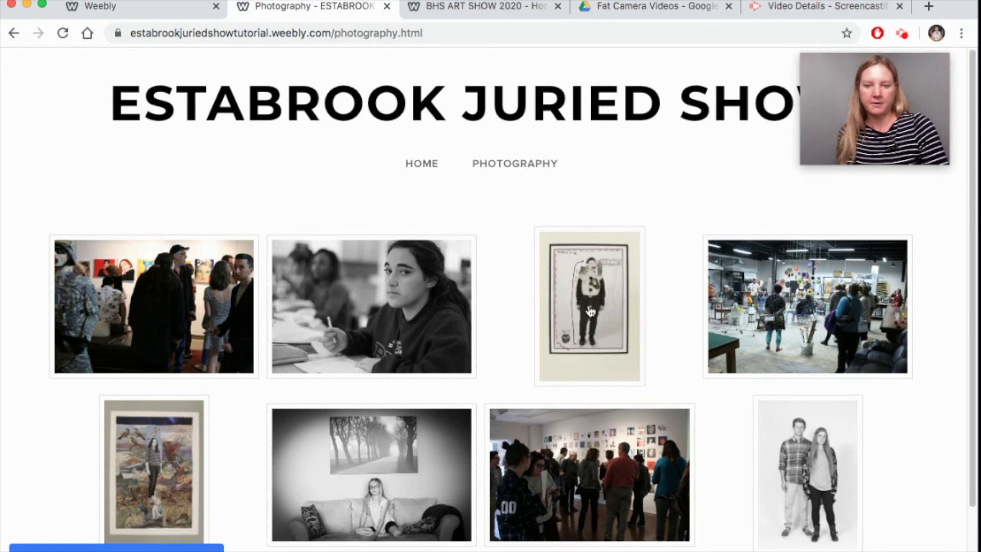
{"action": "left_click", "coordinate": [585, 299]}
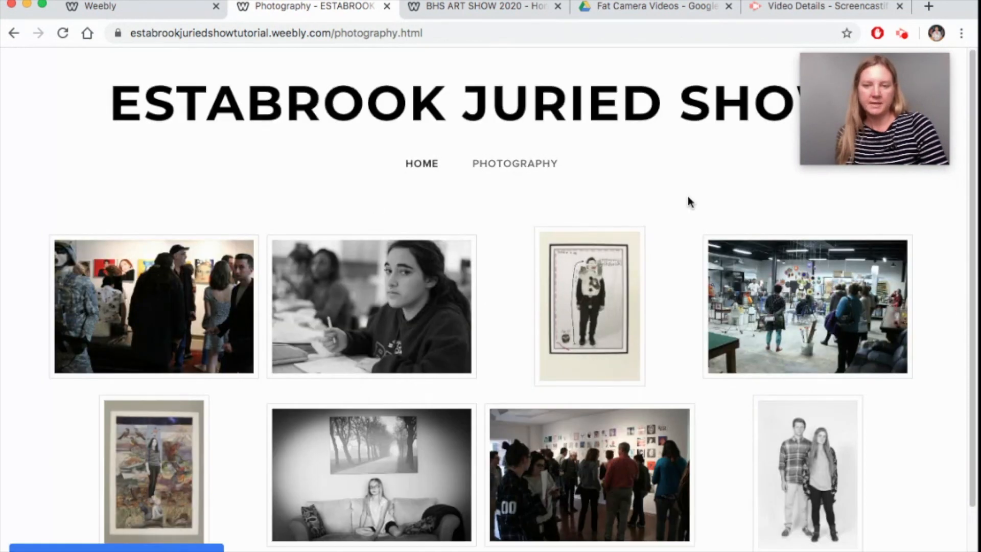
{"action": "mouse_move", "coordinate": [589, 312]}
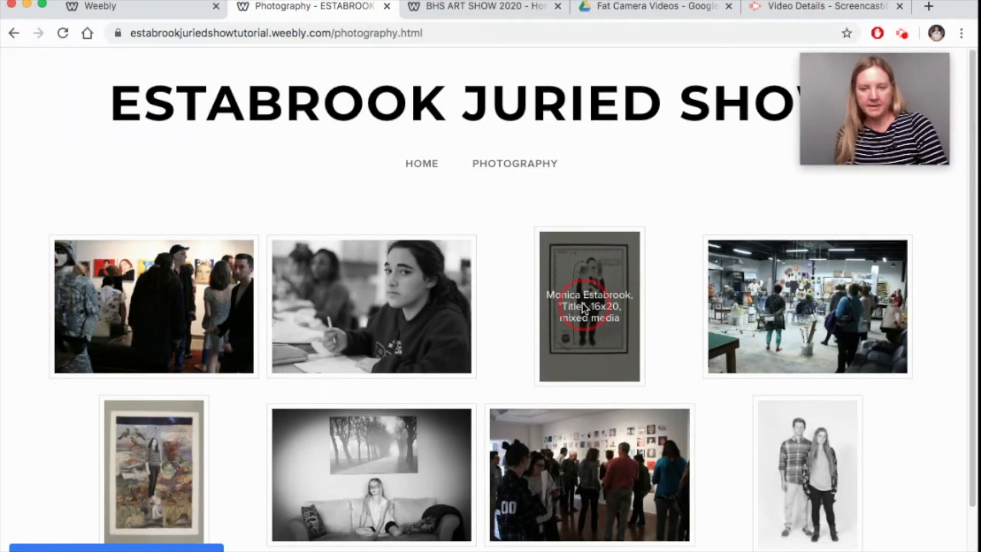
{"action": "left_click", "coordinate": [583, 307]}
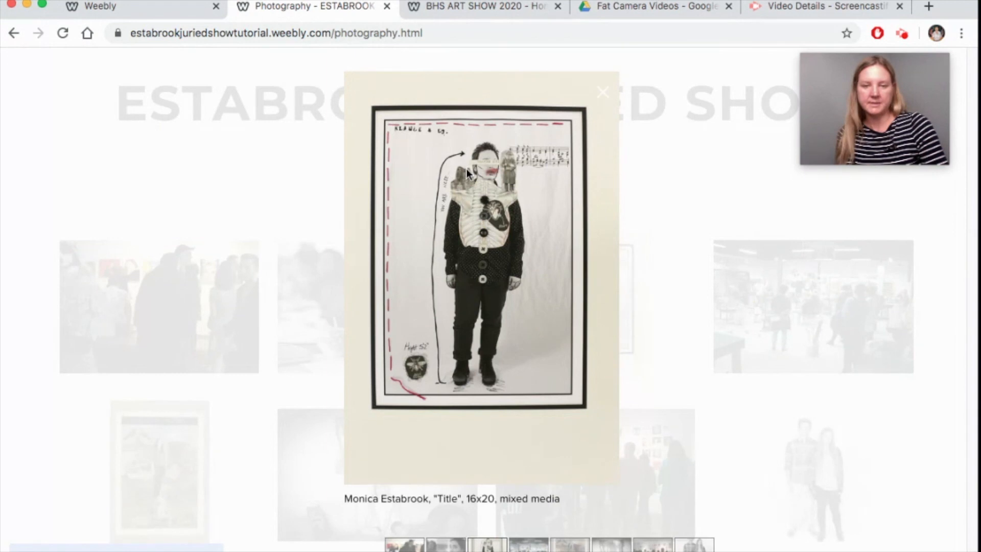
{"action": "left_click", "coordinate": [595, 279]}
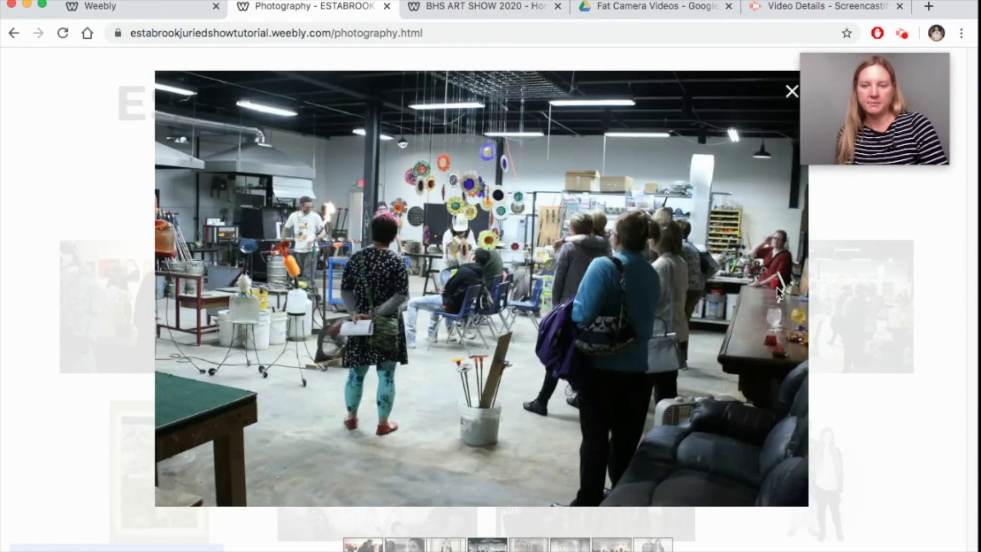
{"action": "left_click", "coordinate": [778, 293]}
{"action": "left_click", "coordinate": [610, 91]}
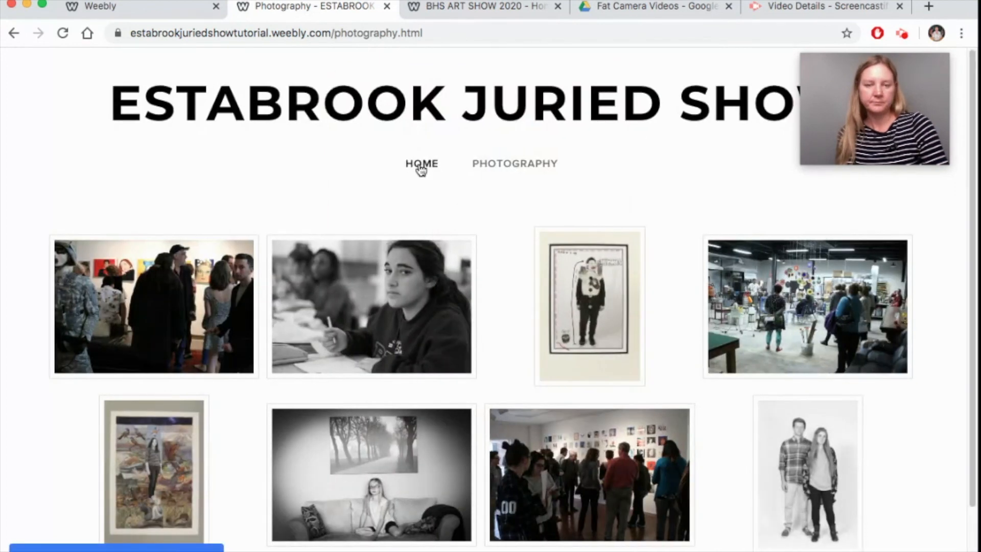
- Go to the ESTABROOK JURIED SHOW home page and view its 2020 banner
{"action": "left_click", "coordinate": [420, 167]}
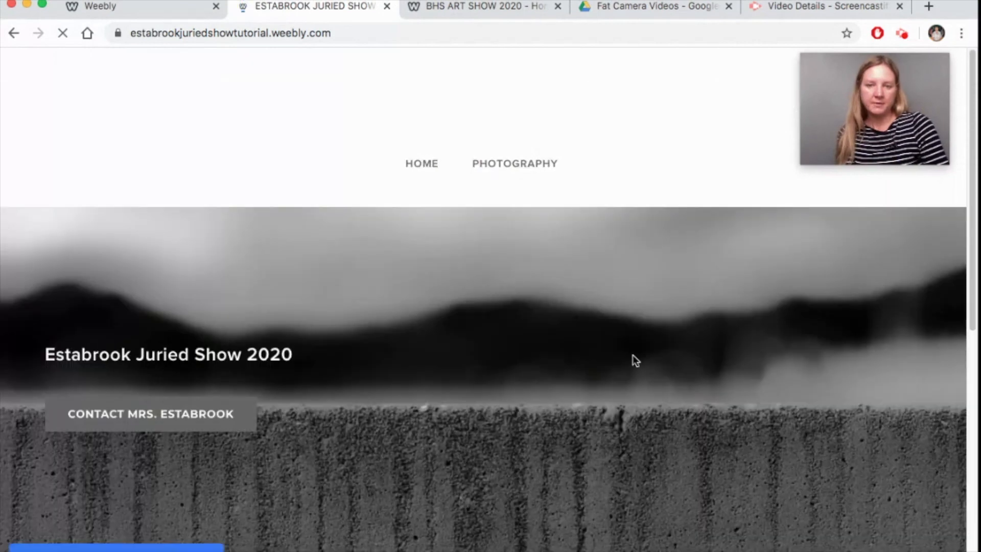
{"action": "scroll", "coordinate": [655, 355], "scroll_direction": "down", "scroll_amount": 4}
{"action": "scroll", "coordinate": [640, 345], "scroll_direction": "up", "scroll_amount": 4}
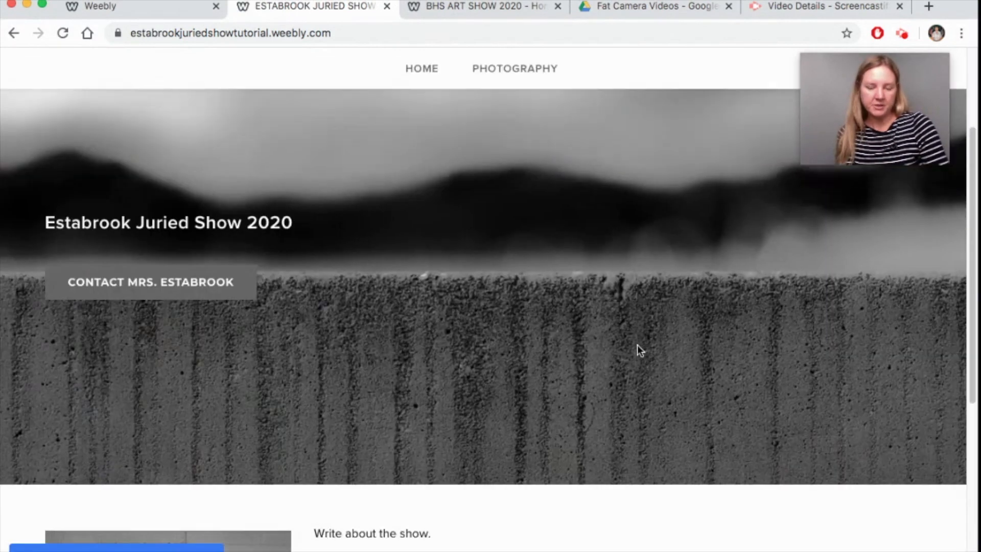